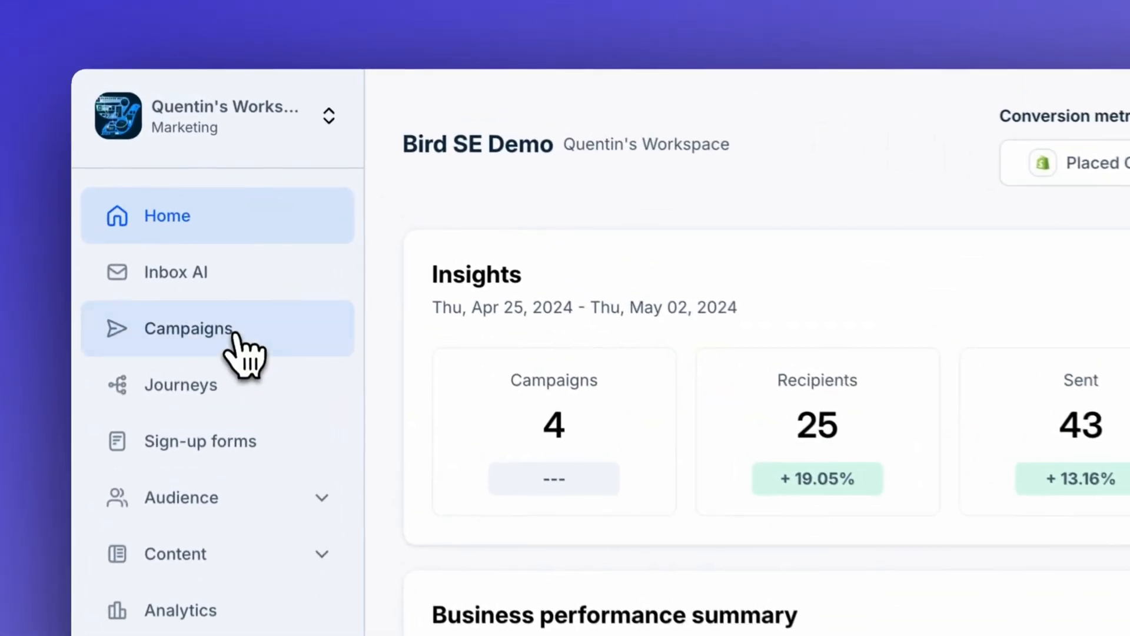
Create a new campaign of the Email type.
left_click(206, 203)
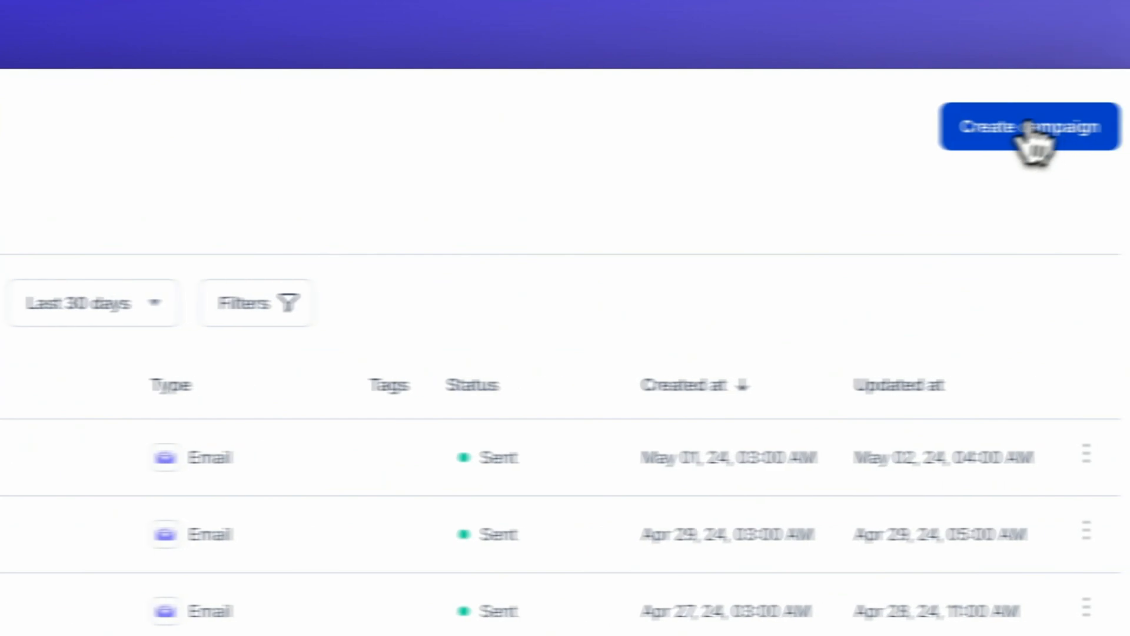
left_click(1035, 144)
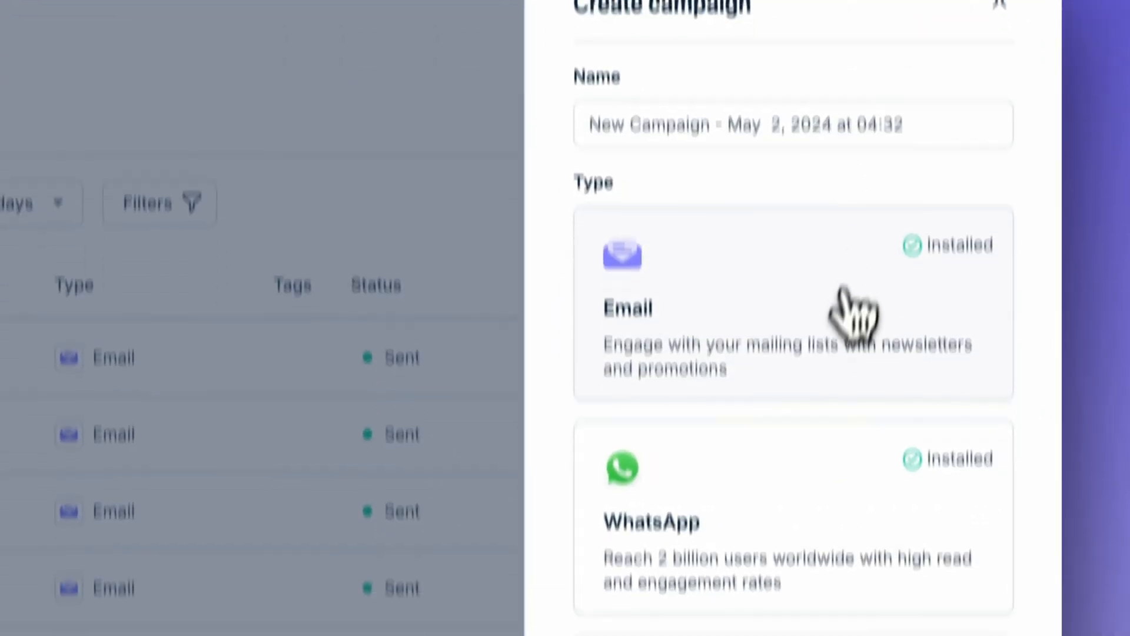
left_click(829, 323)
left_click(649, 542)
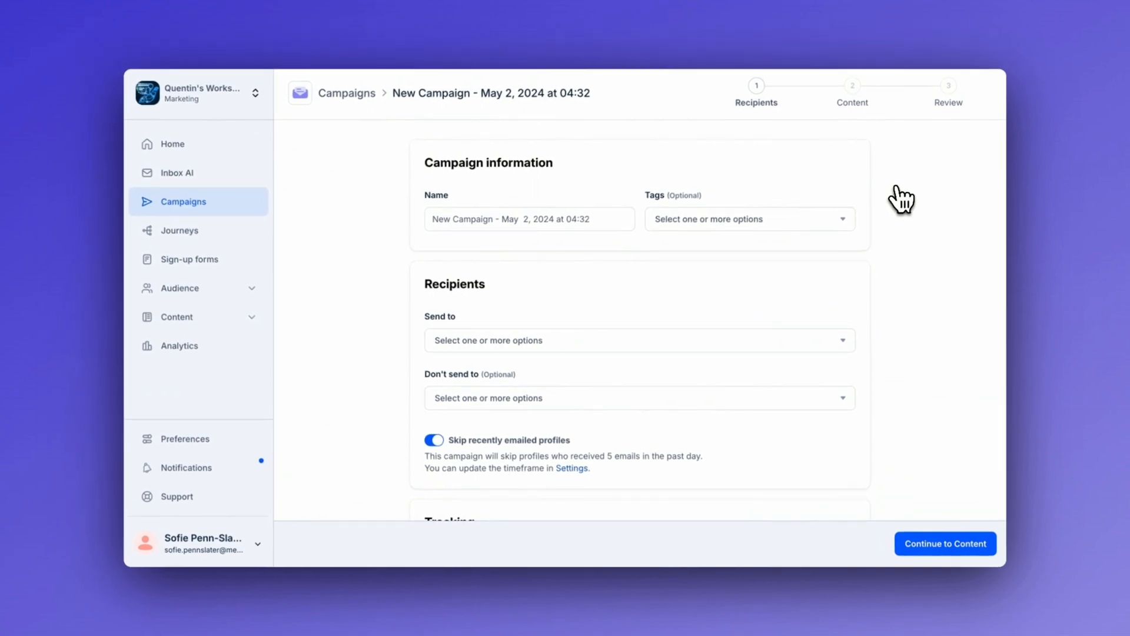
Name the campaign "Email campaign" and assign it the existing "discount" tag.
left_click_drag(593, 219, 433, 209)
type("Email ")
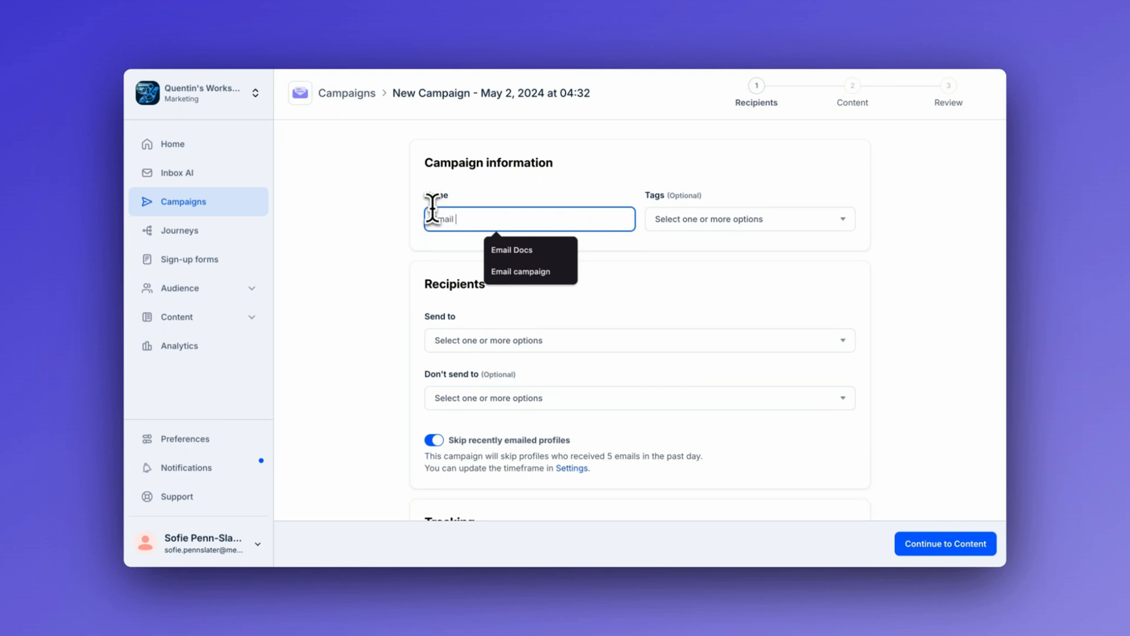
type("campaign")
left_click(650, 219)
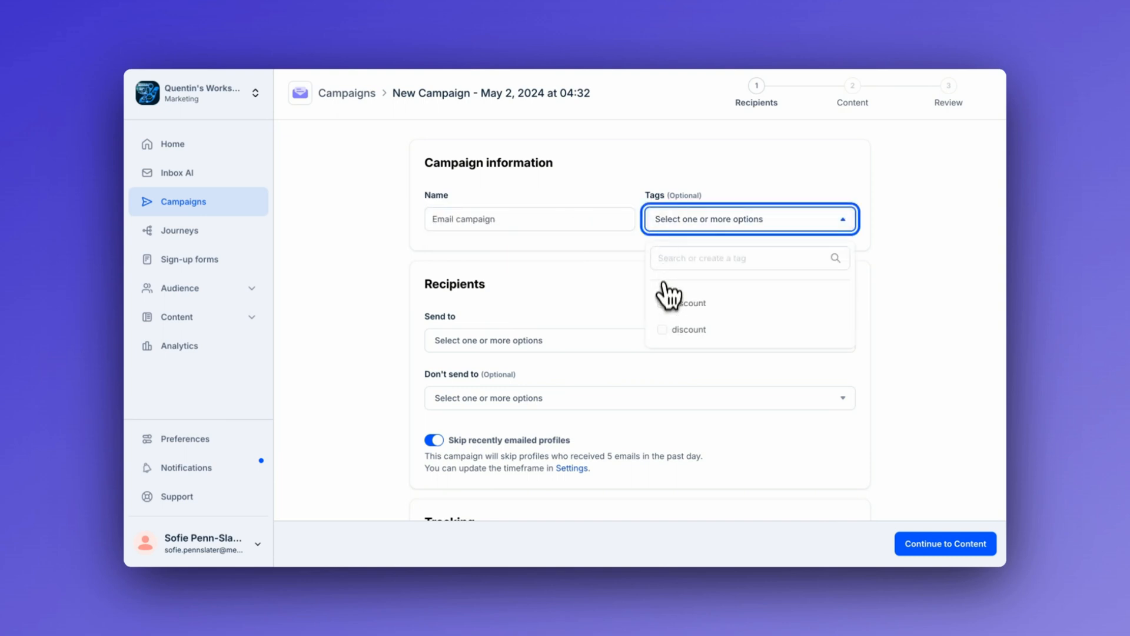
left_click(663, 302)
left_click(888, 312)
Set the campaign to send to the CSV import list and continue to the content stage.
scroll(888, 313, "down", 2)
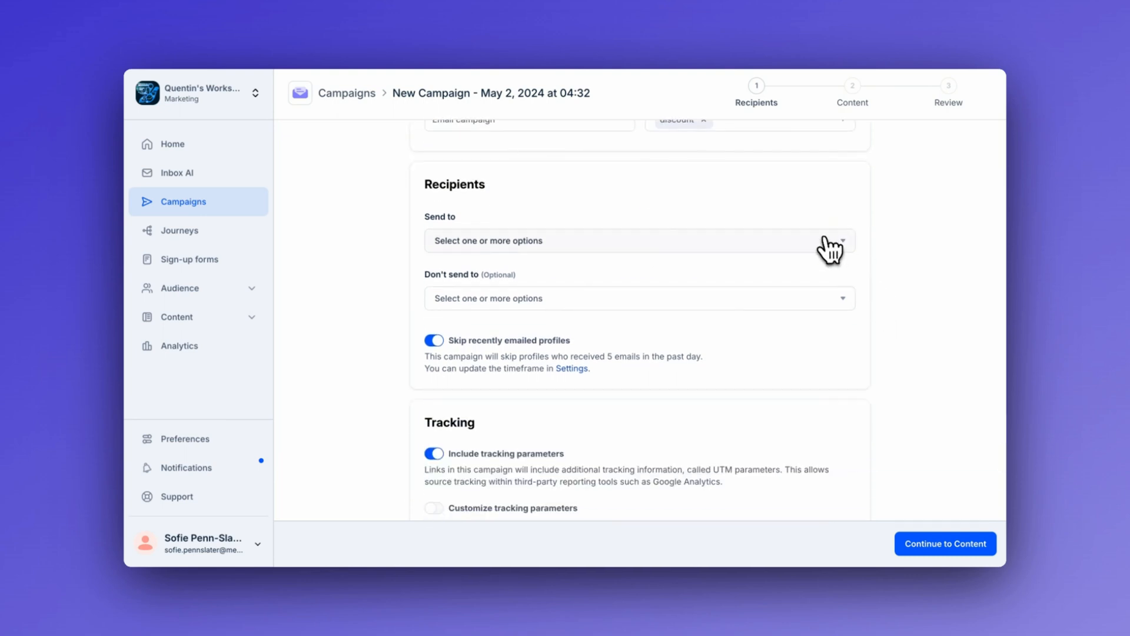
left_click(783, 244)
left_click(599, 333)
left_click(813, 215)
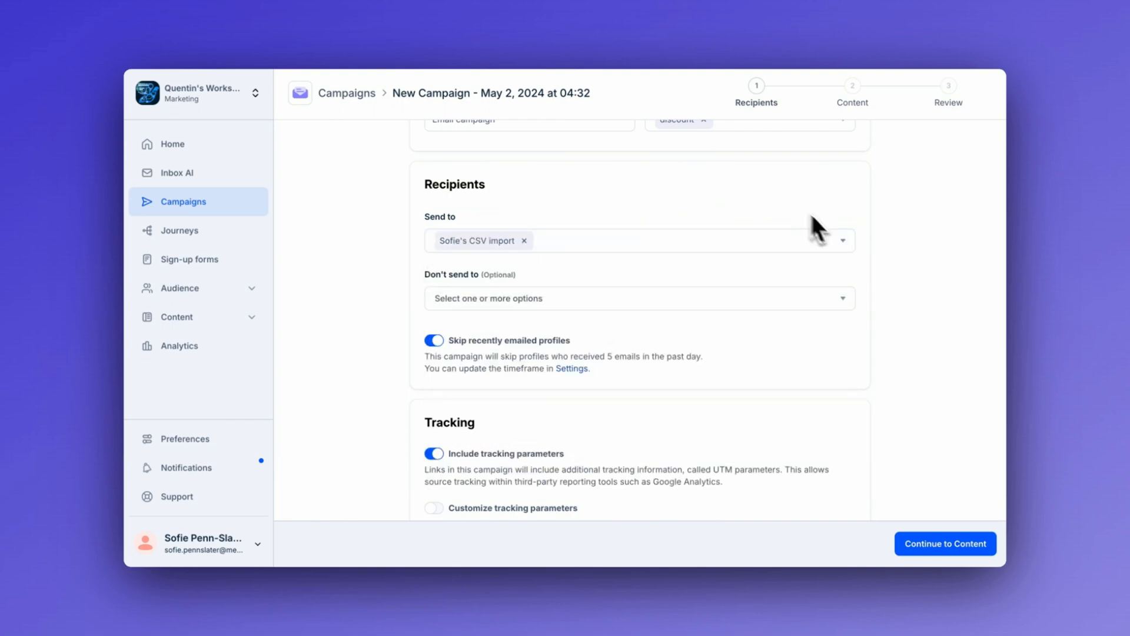
scroll(896, 339, "down", 1)
scroll(896, 339, "up", 3)
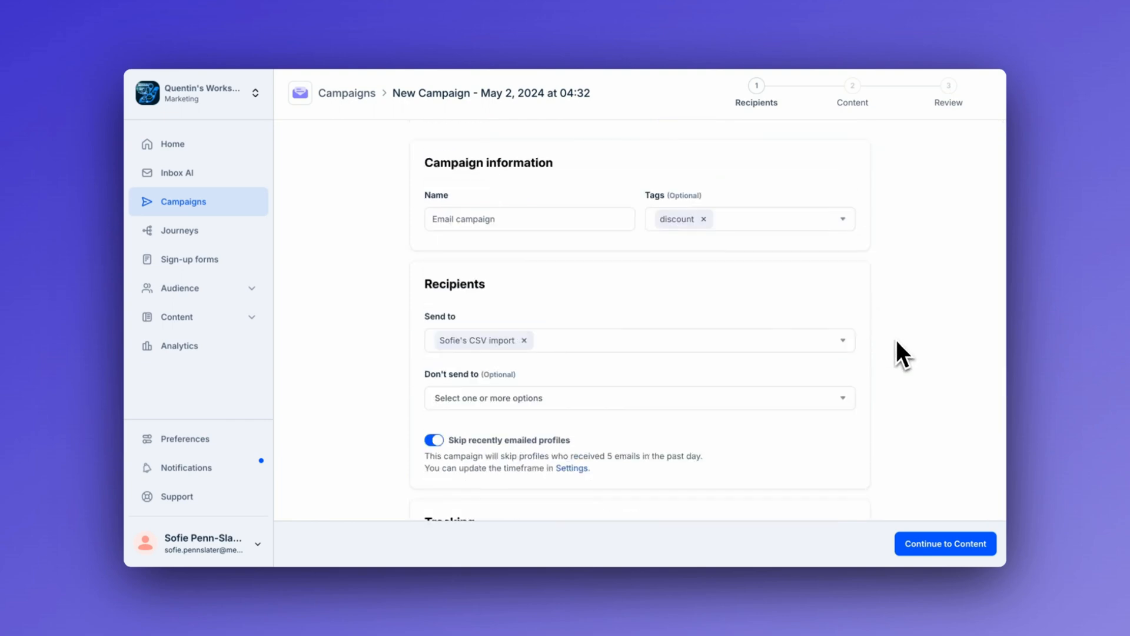
left_click(944, 545)
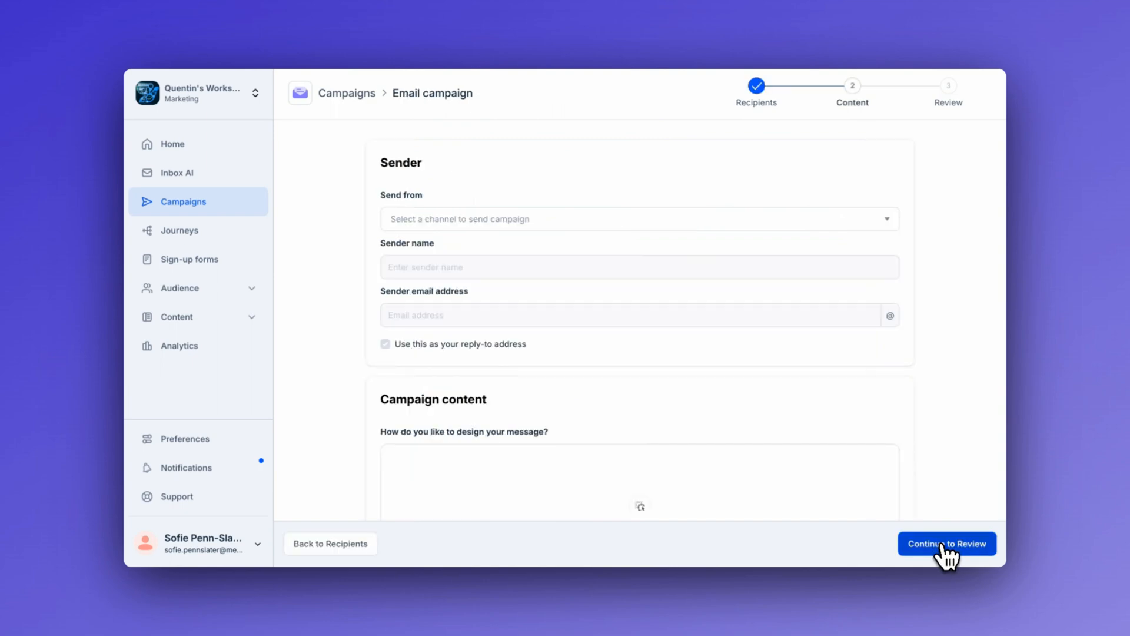
Choose Email #1 as the channel the campaign is sent from.
left_click(832, 219)
left_click(531, 328)
left_click(531, 328)
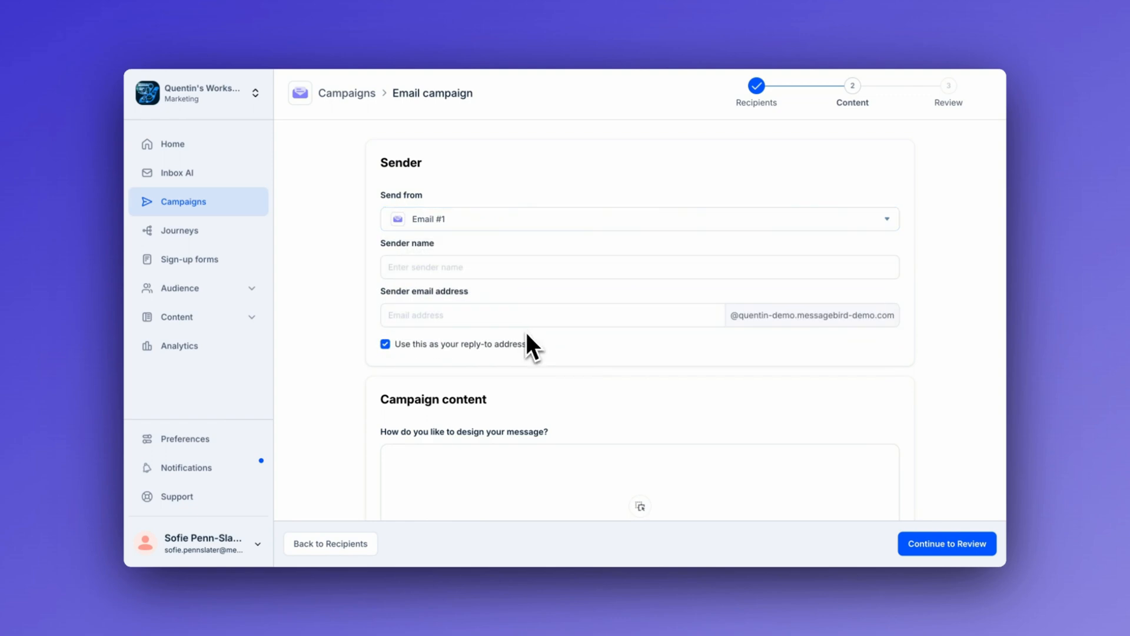
Fill in the sender name and sender email address, using that address as the reply-to address.
left_click(404, 266)
type("Sofie at Bird")
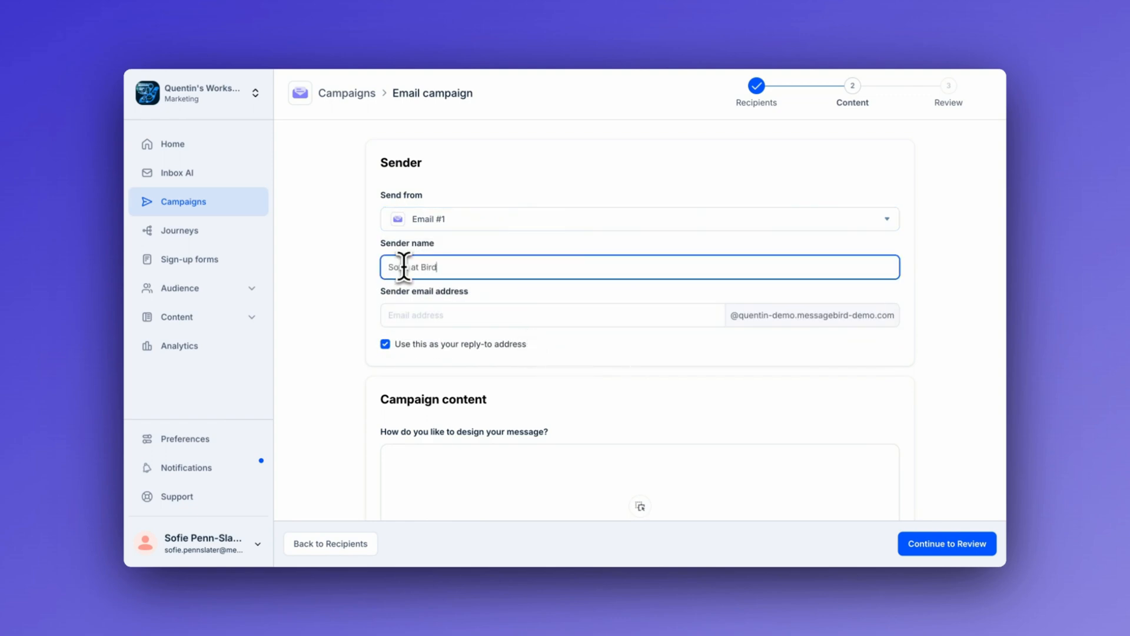
left_click(390, 315)
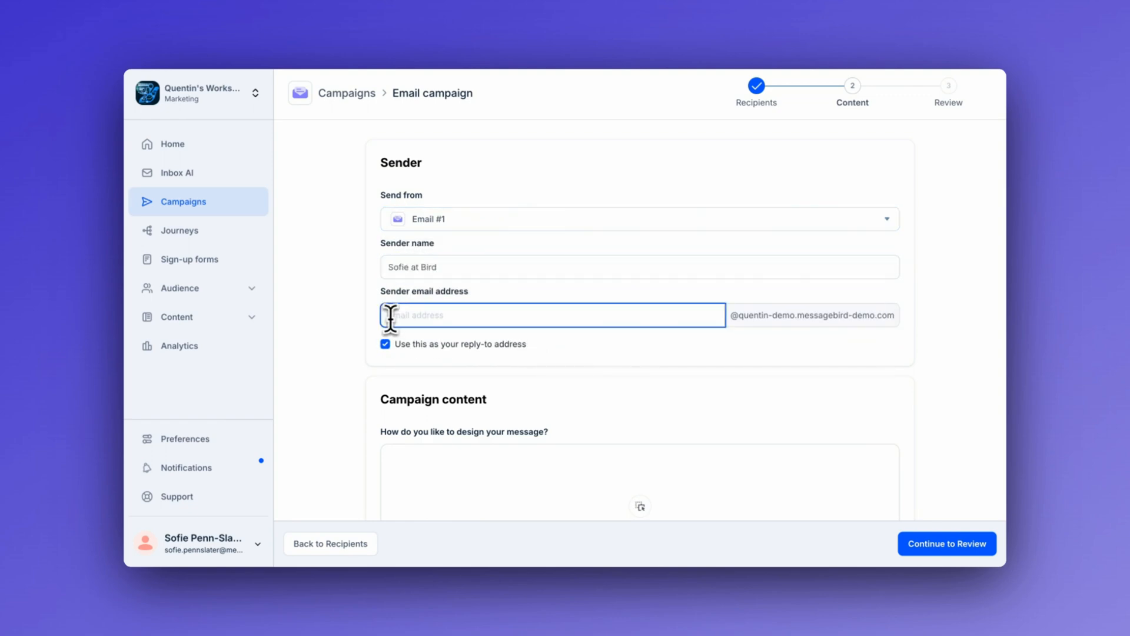
type("sofie")
left_click(626, 351)
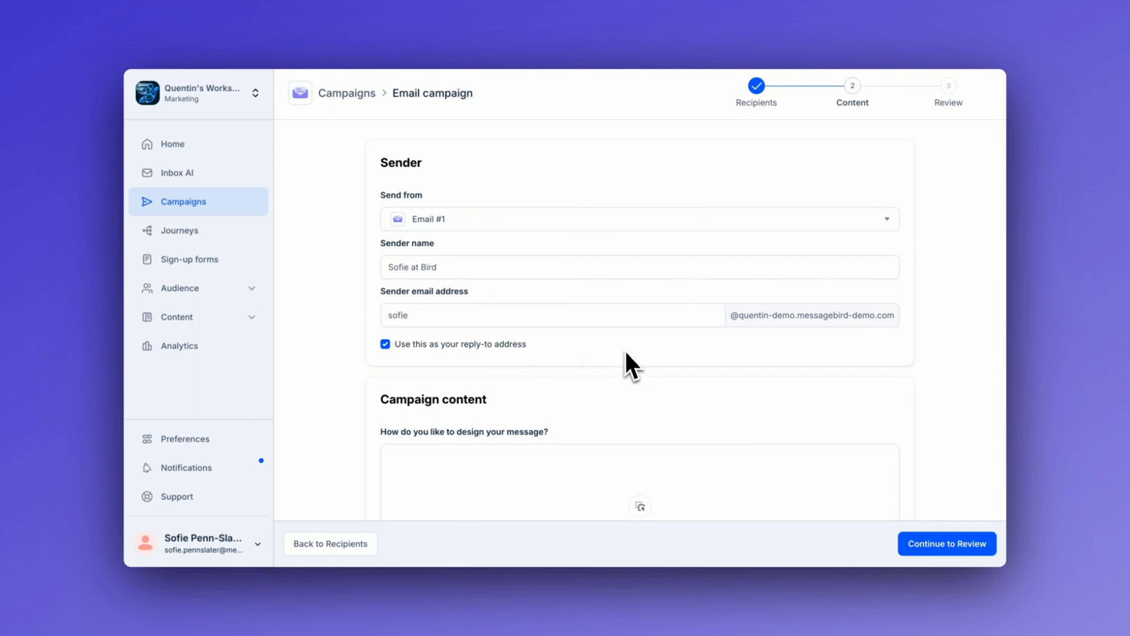
left_click(386, 344)
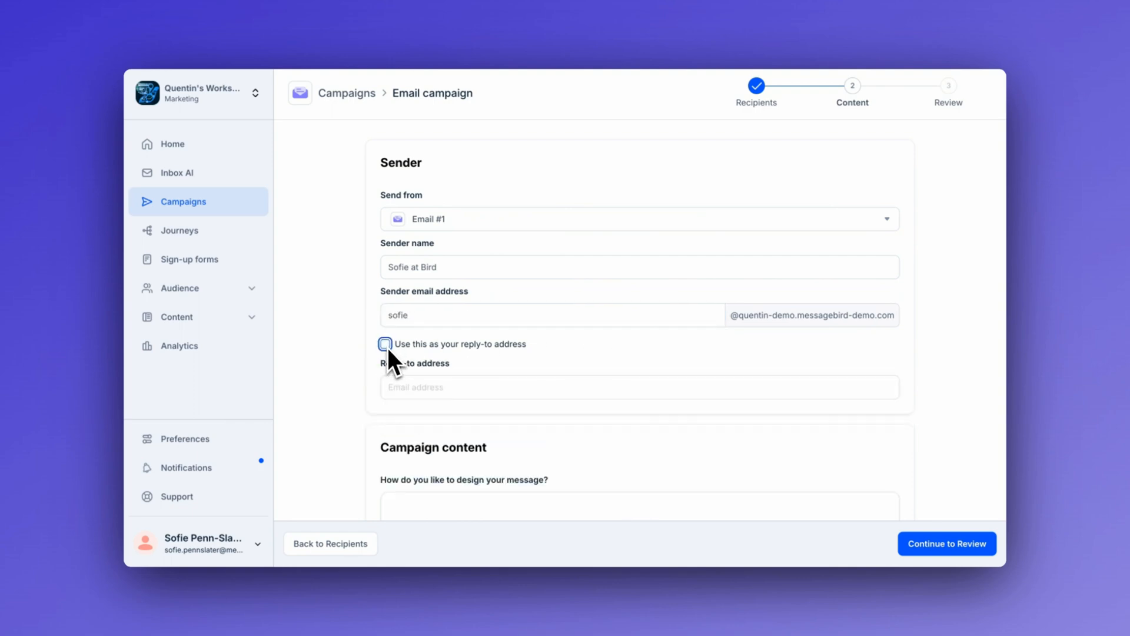
left_click(386, 344)
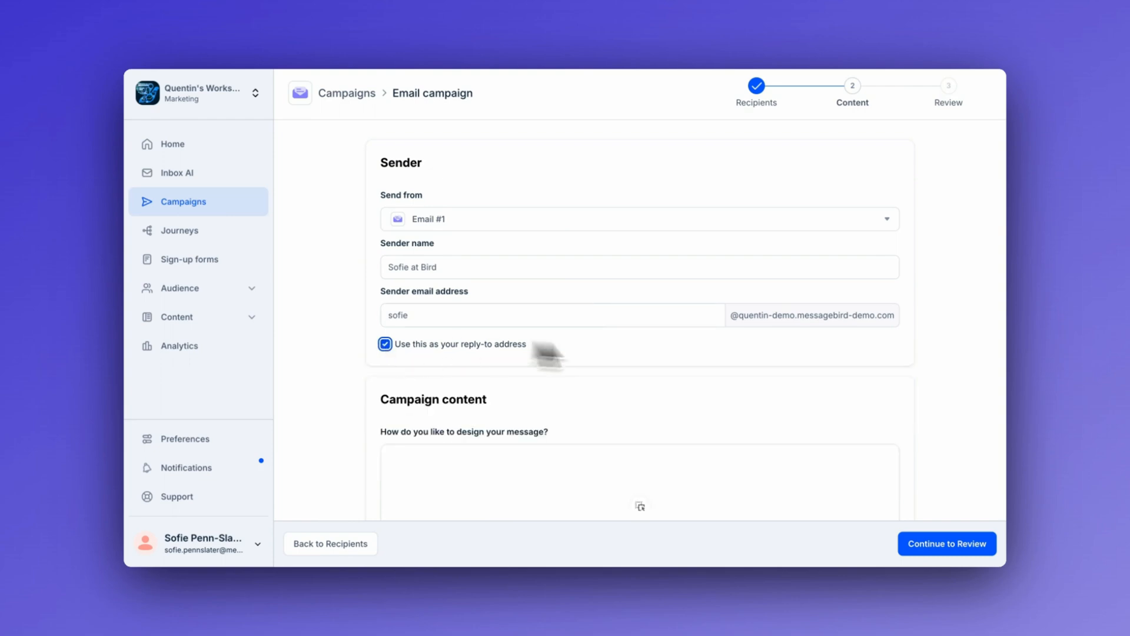
Choose the drag-and-drop design method for the campaign content and start from a blank template.
scroll(939, 385, "down", 2)
scroll(937, 375, "down", 3)
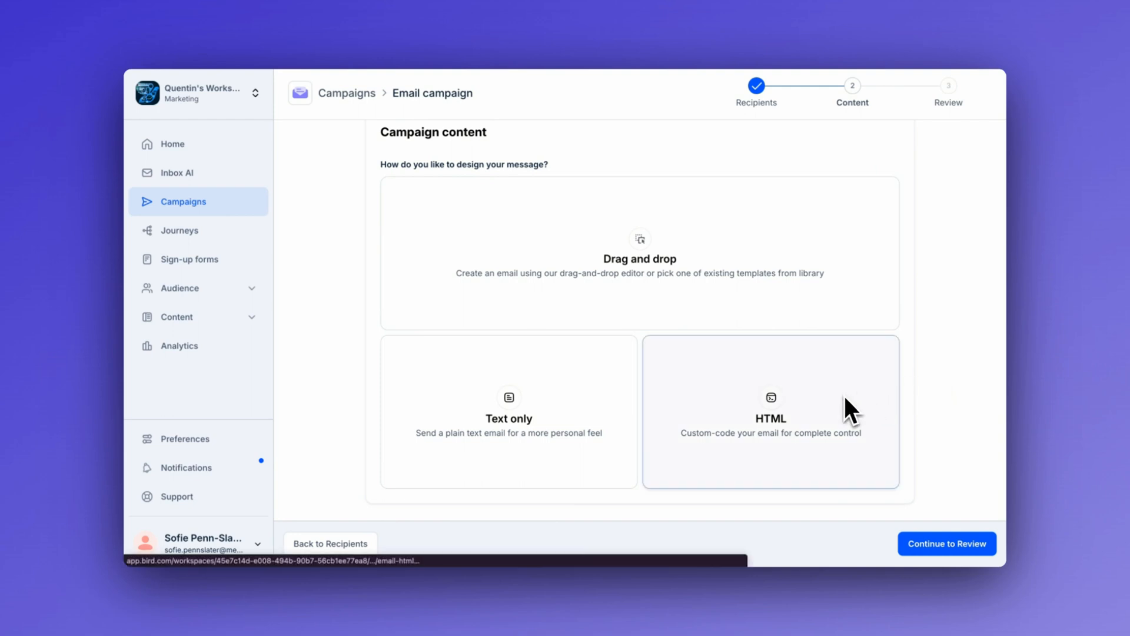
left_click(651, 304)
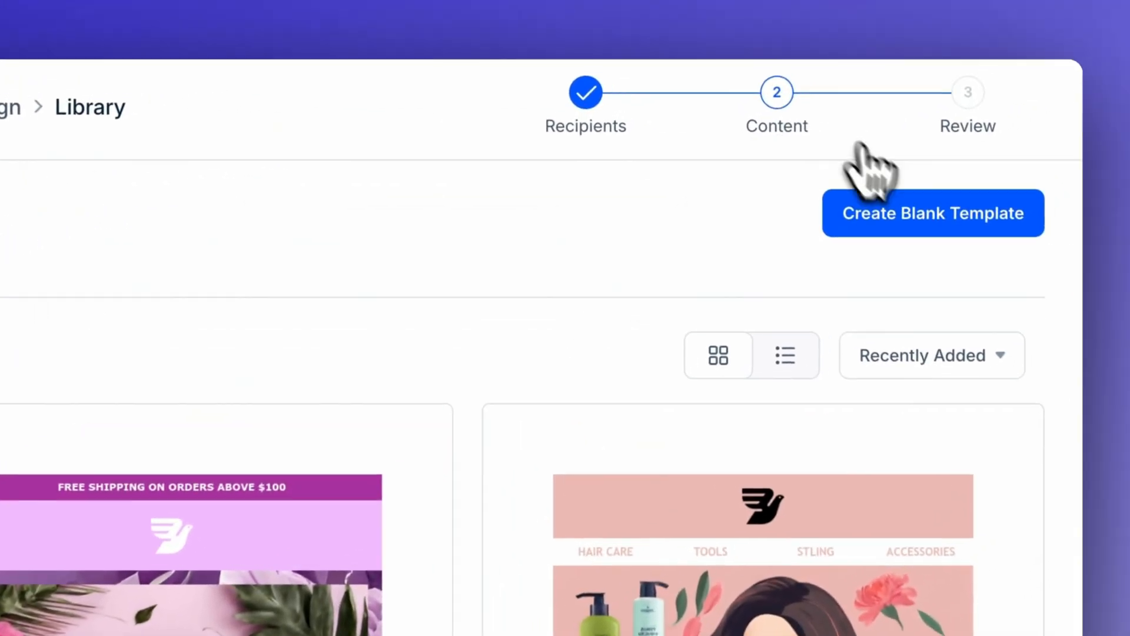
left_click(917, 144)
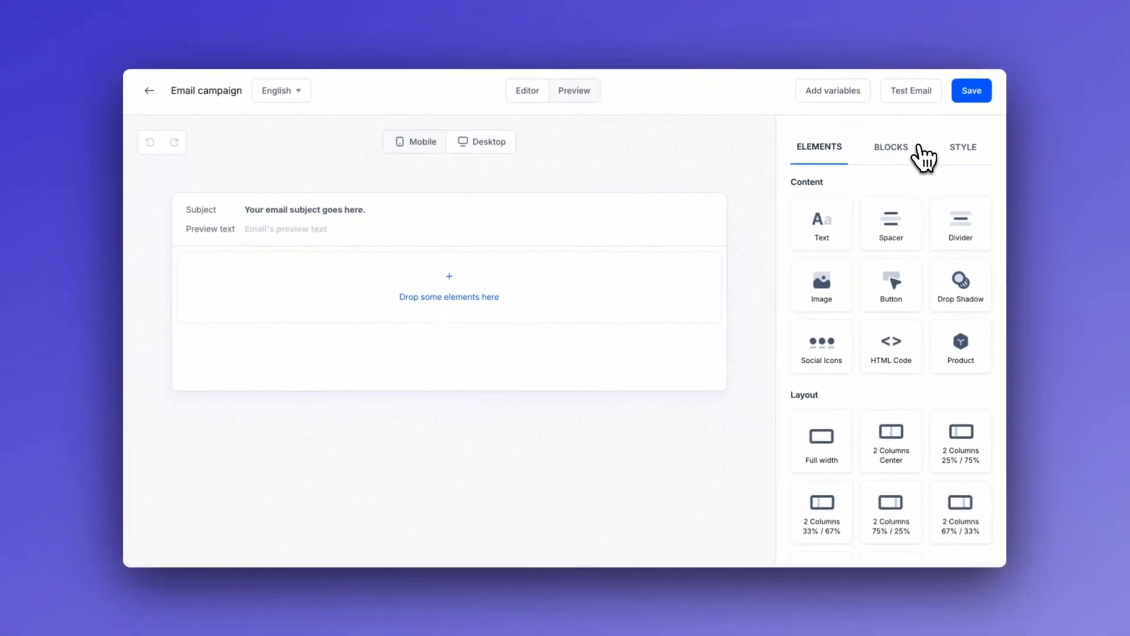
Set the email subject to "We have an offer for you!" and the preview text to "Get 10% off today only.".
left_click(379, 212)
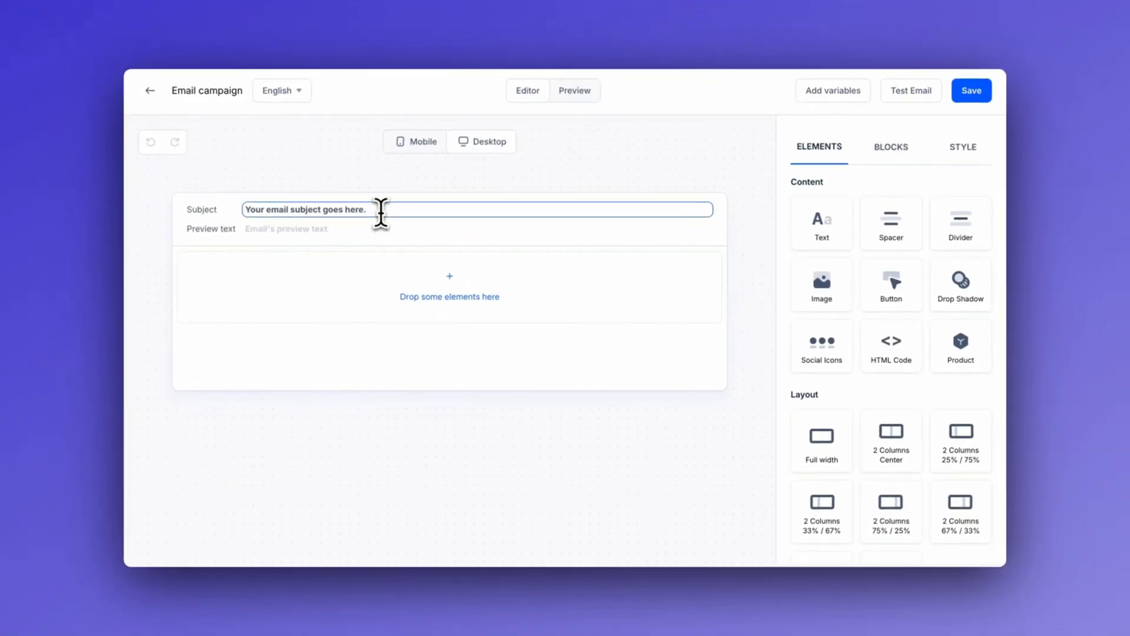
left_click_drag(378, 212, 235, 216)
type("W")
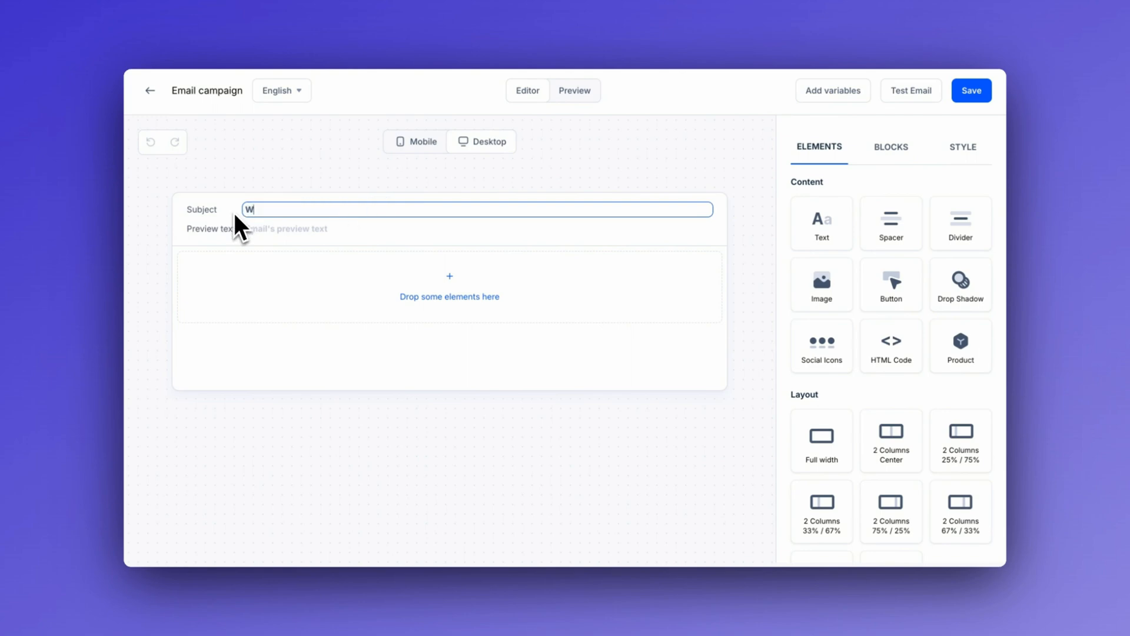
type("e have an offer for you!")
left_click(254, 230)
type("G")
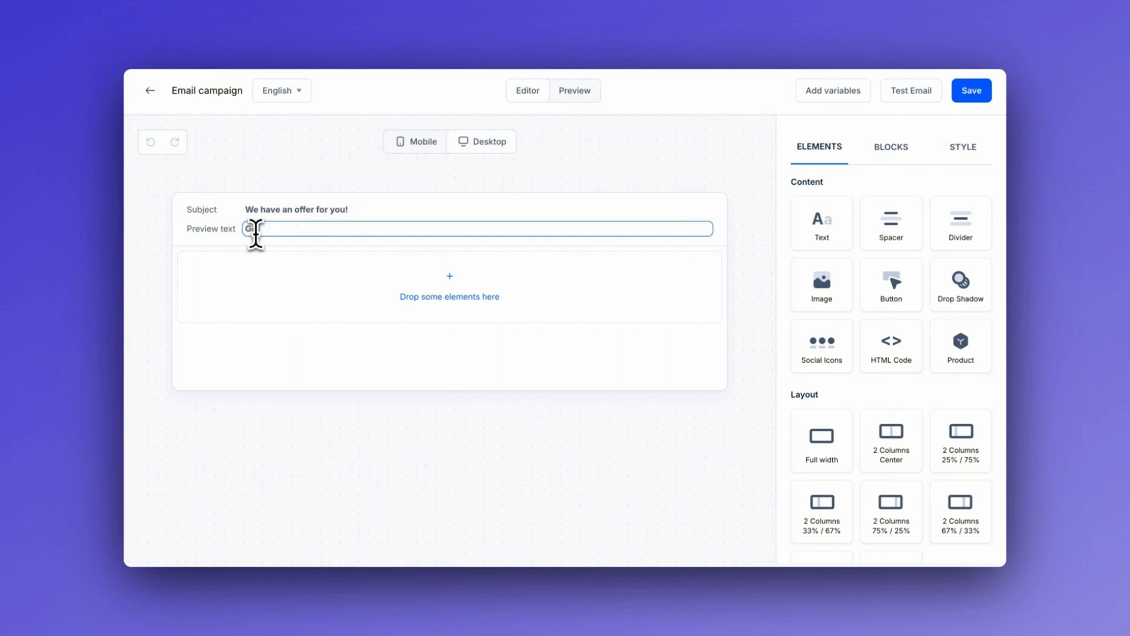
type("et 10% off today only.")
left_click(547, 183)
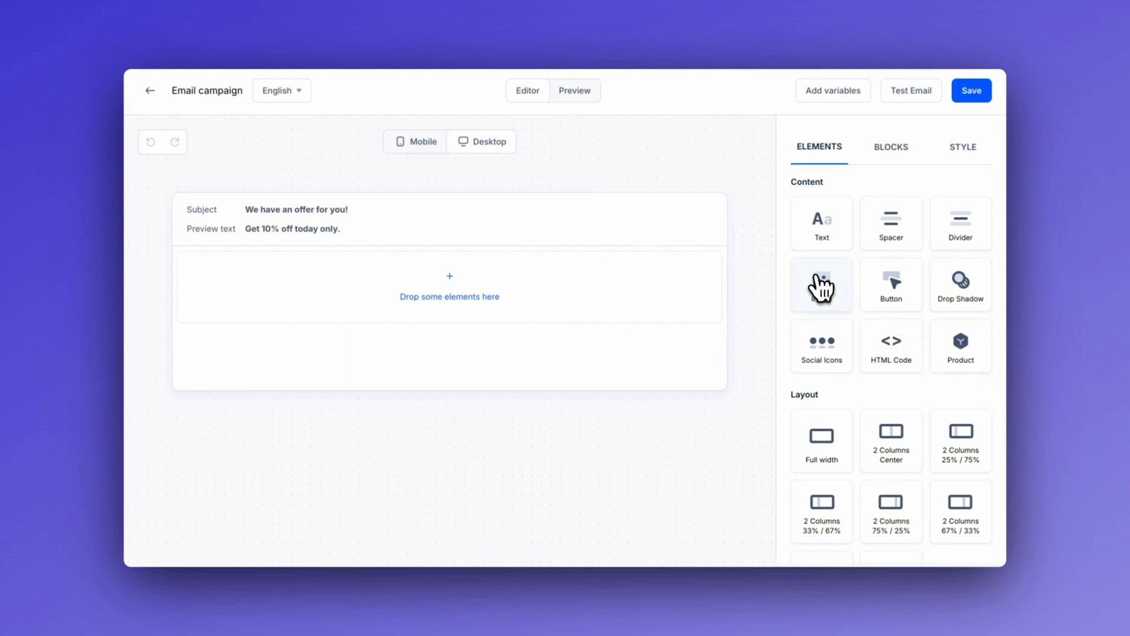
Place an image element in the empty email body and upload the DALL·E beauty products picture from Downloads.
left_click_drag(822, 289, 469, 276)
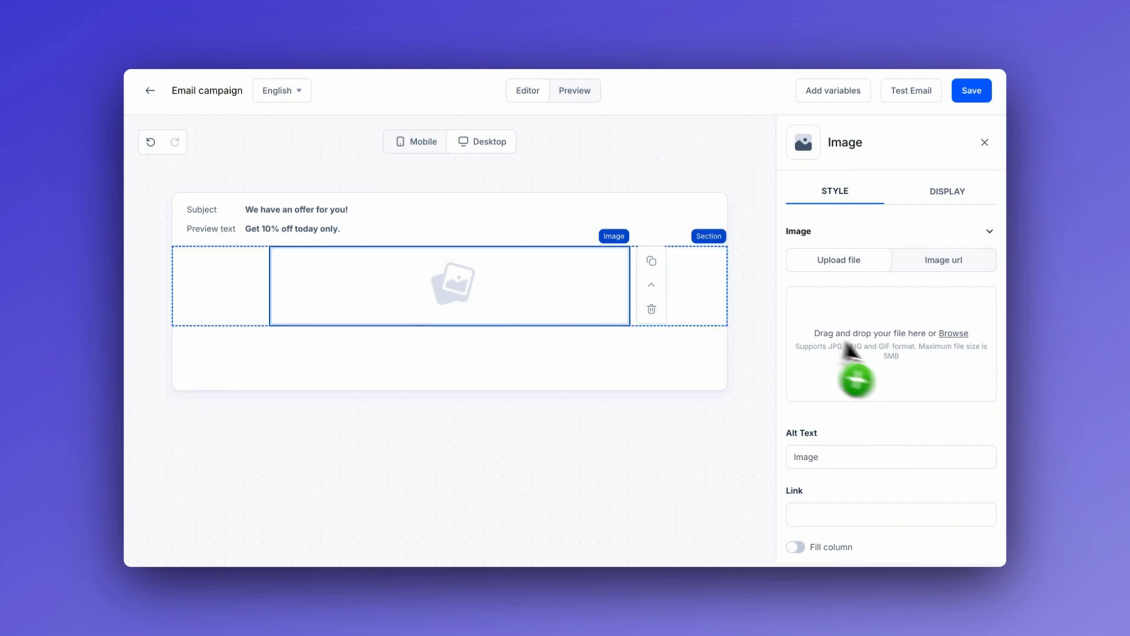
left_click(955, 334)
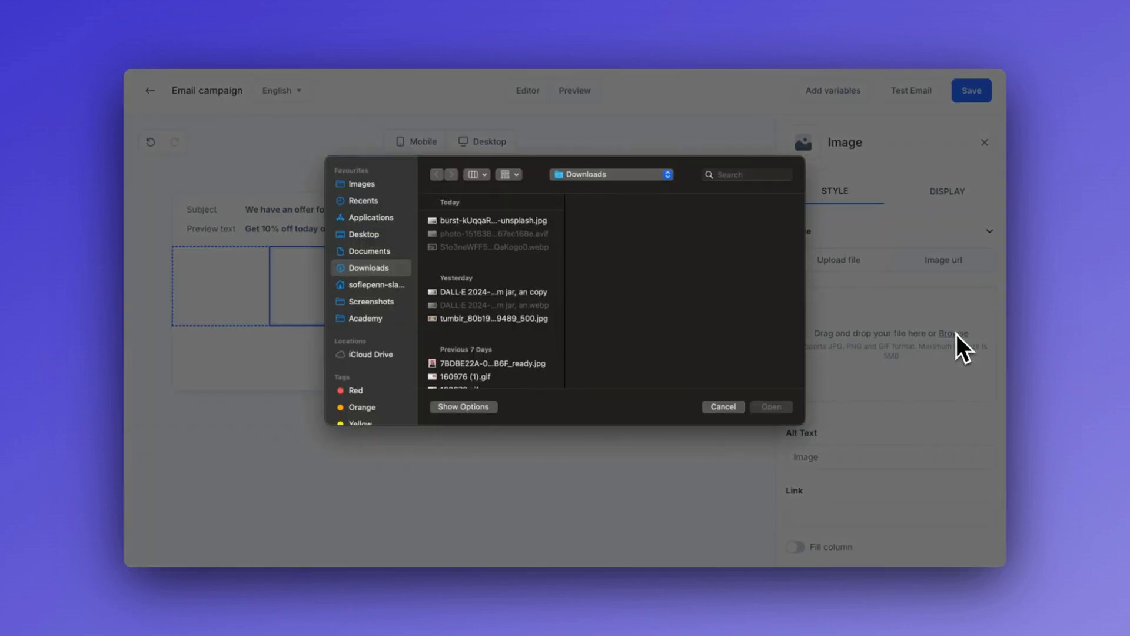
left_click(448, 293)
left_click(776, 408)
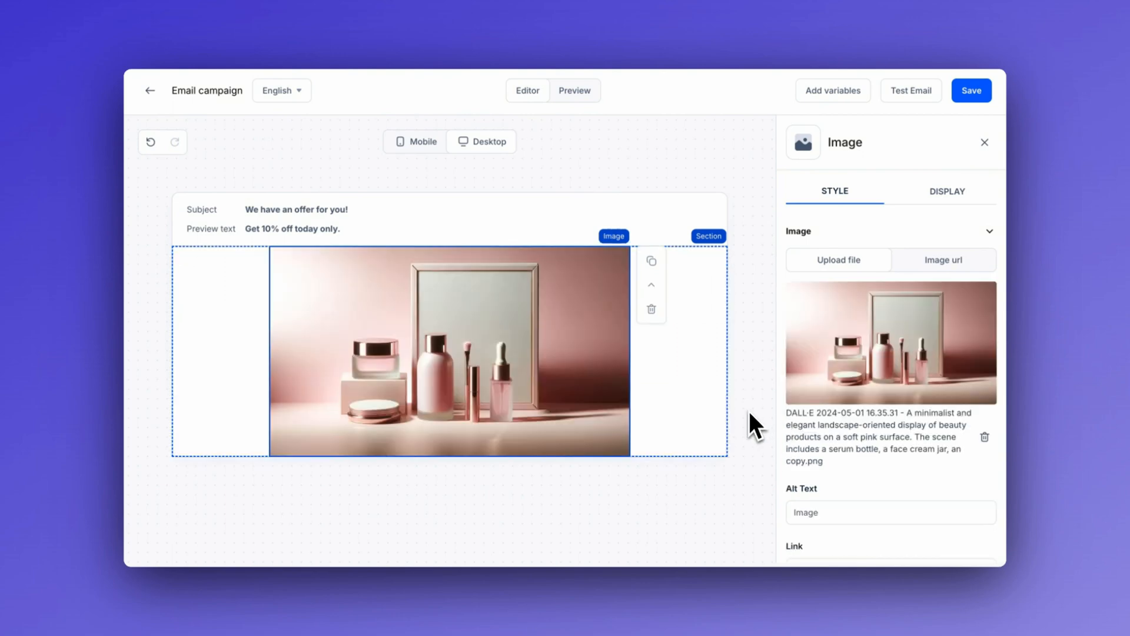
Examine the image's style settings, including alt text, link, fill column, size and padding, and its device display options.
scroll(896, 465, "down", 3)
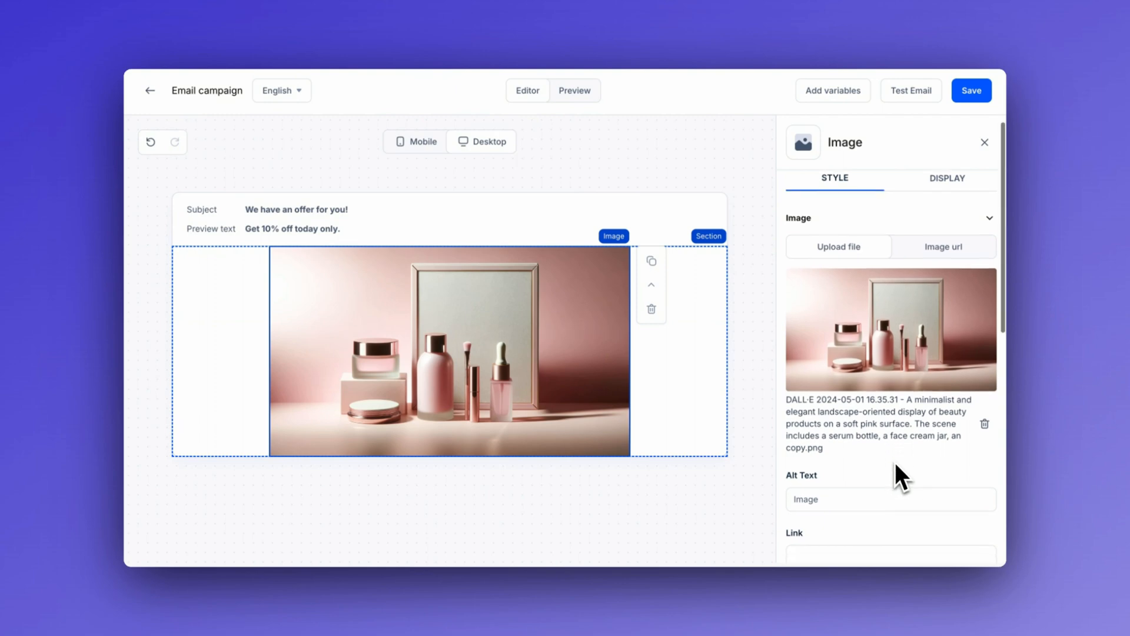
left_click(875, 419)
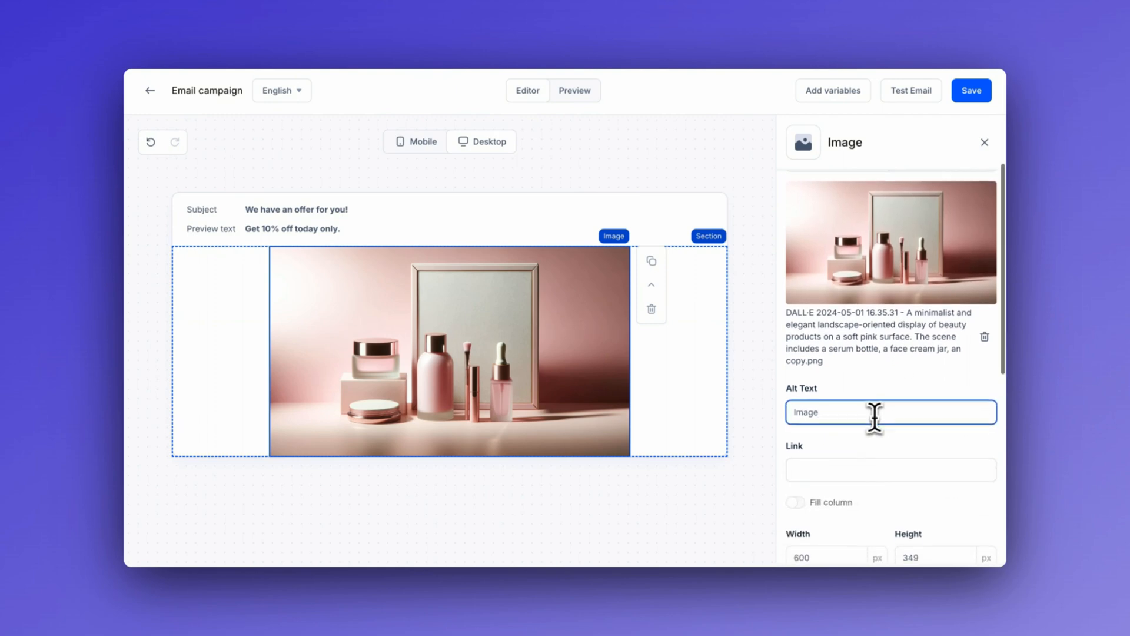
scroll(876, 418, "down", 2)
left_click(876, 412)
scroll(865, 403, "down", 2)
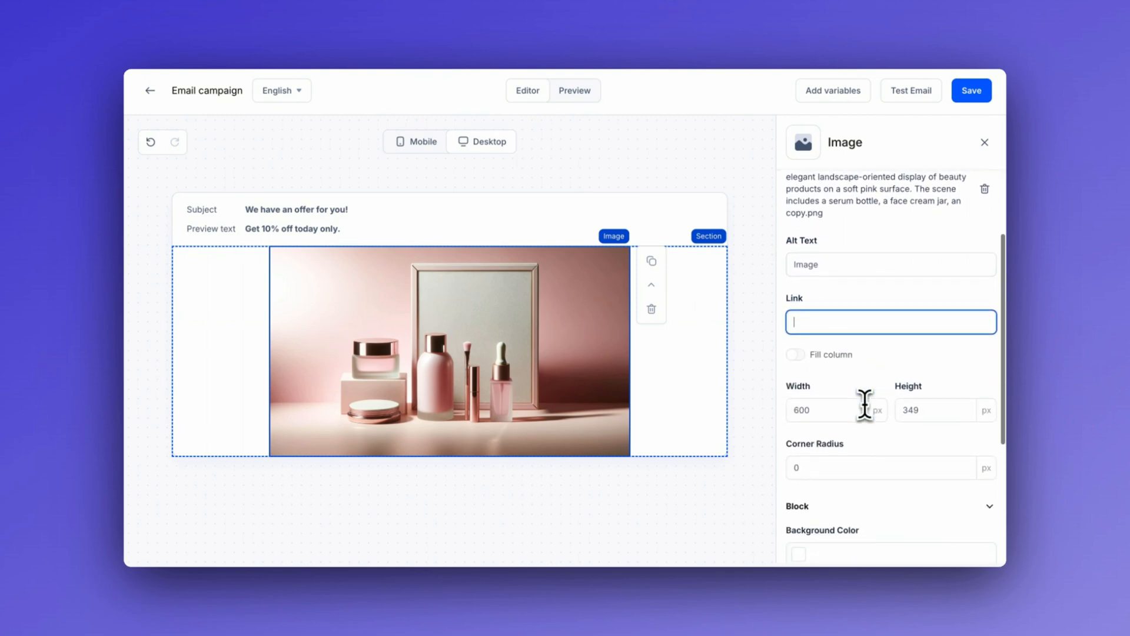
scroll(879, 368, "down", 2)
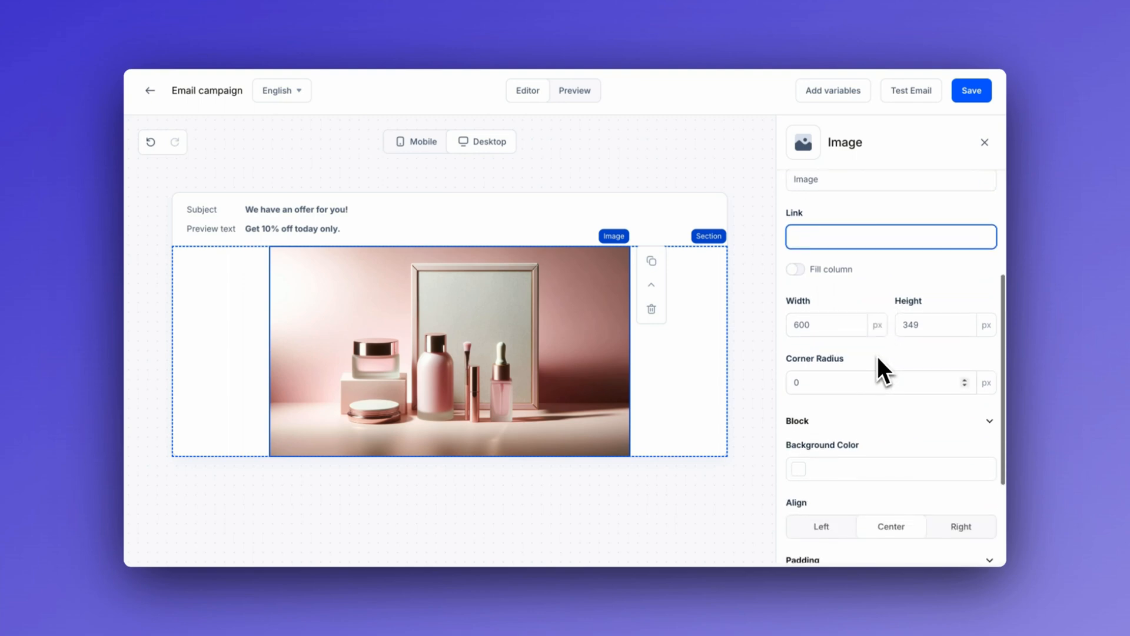
left_click(796, 269)
left_click(796, 270)
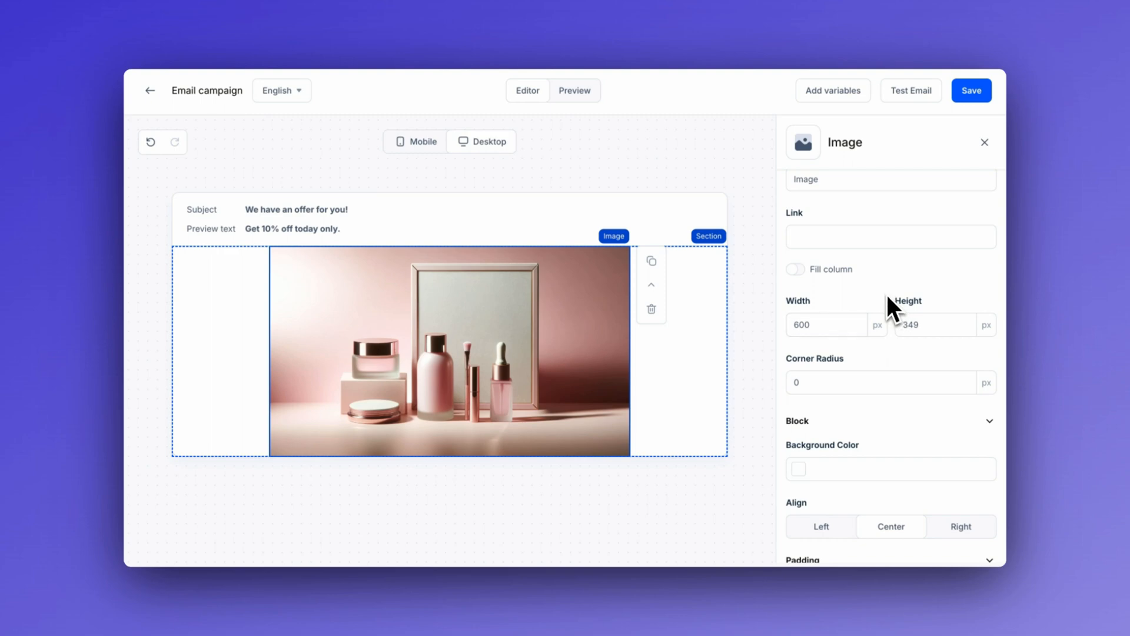
scroll(888, 296, "down", 3)
scroll(887, 294, "down", 1)
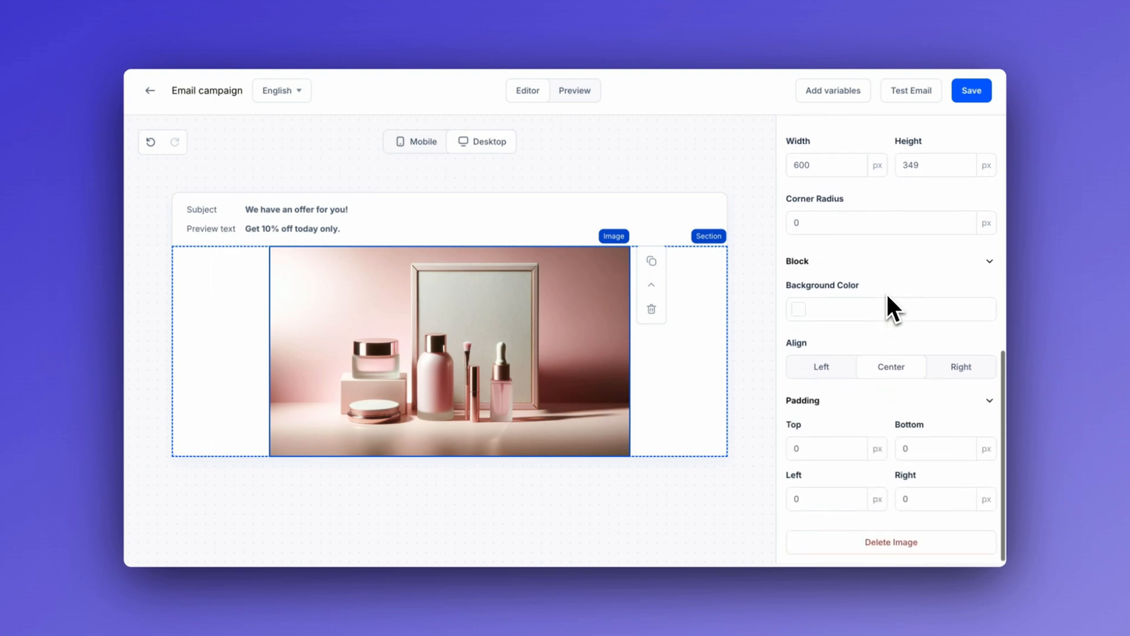
left_click(924, 197)
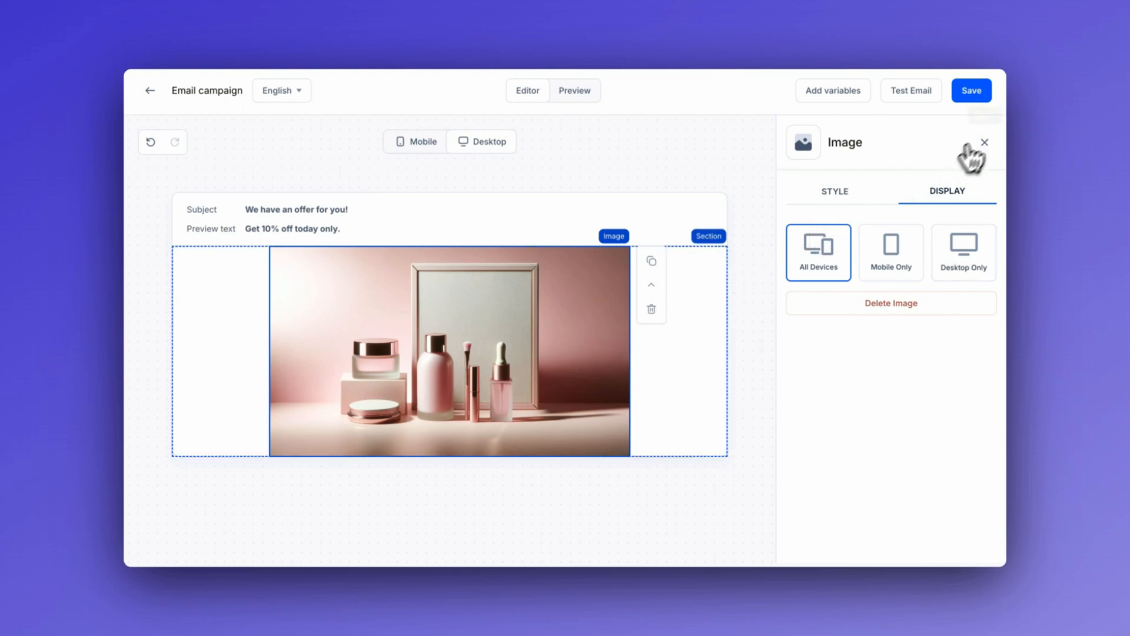
left_click(984, 143)
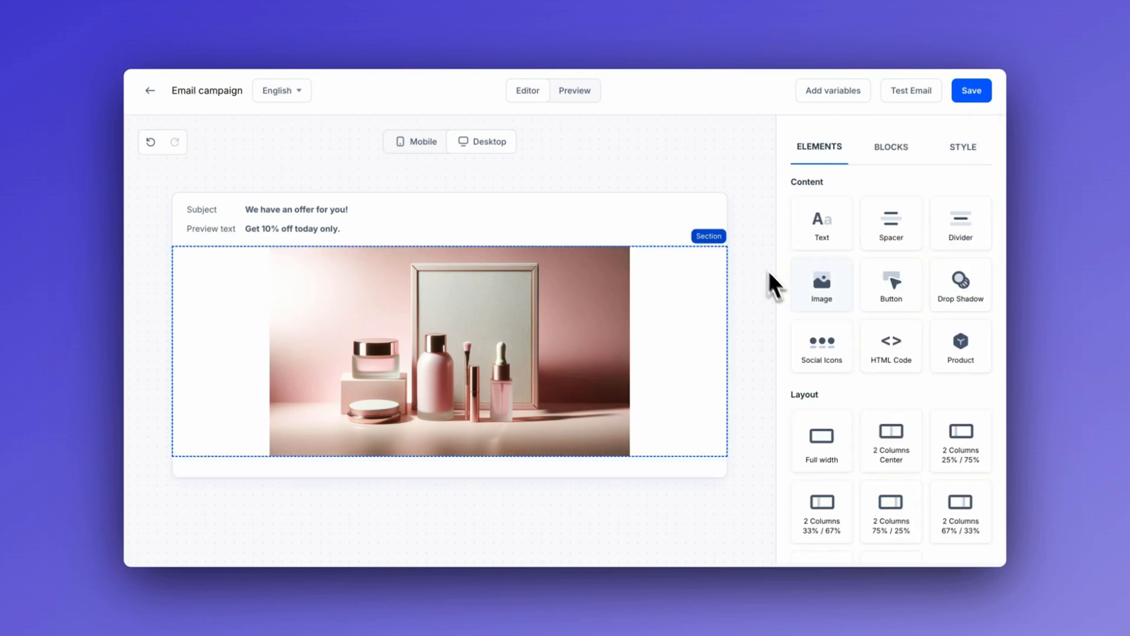
Add a full-width layout section below the image and place a text element in it.
left_click_drag(827, 453, 610, 459)
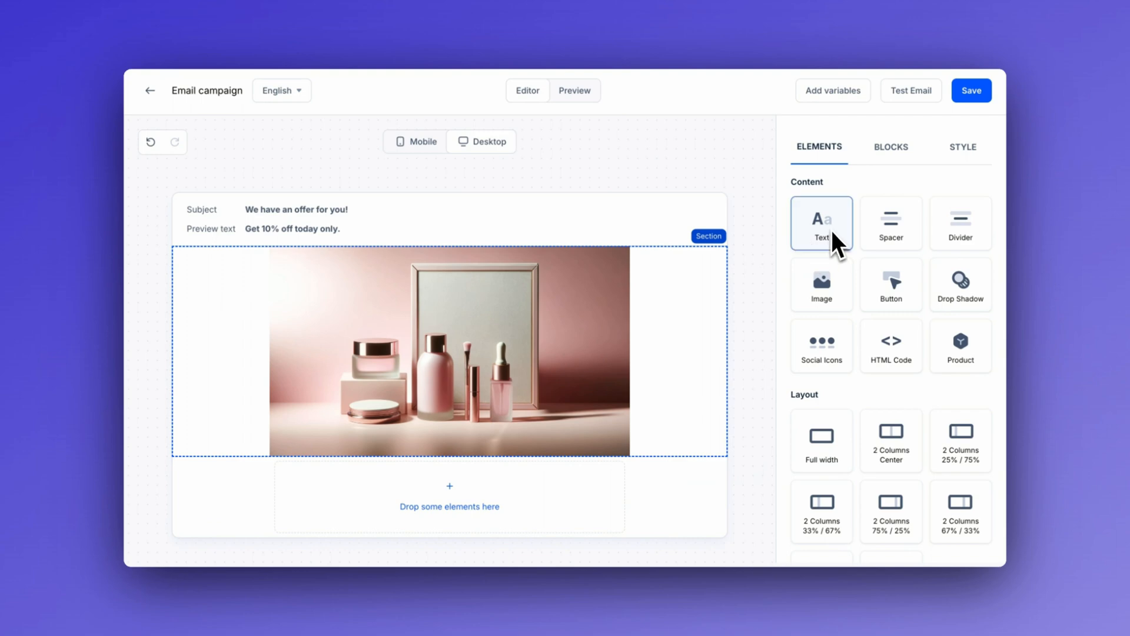
left_click_drag(832, 231, 535, 490)
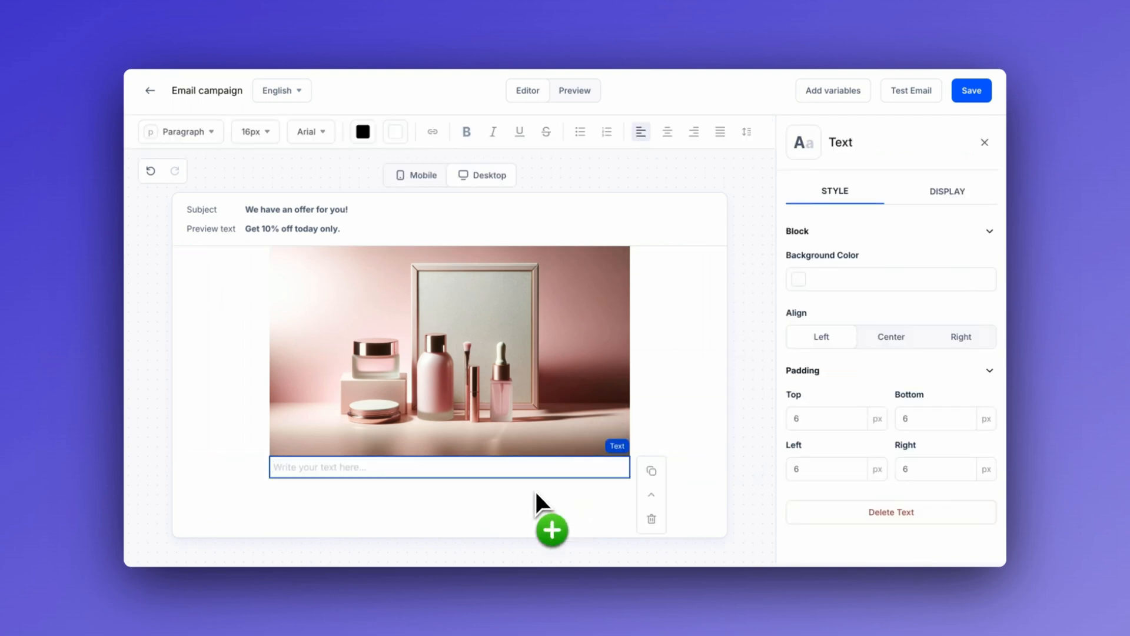
Enter the headline "Today only: Get 10% off!" in the text element below the image.
type("Today only: Get 10% off!")
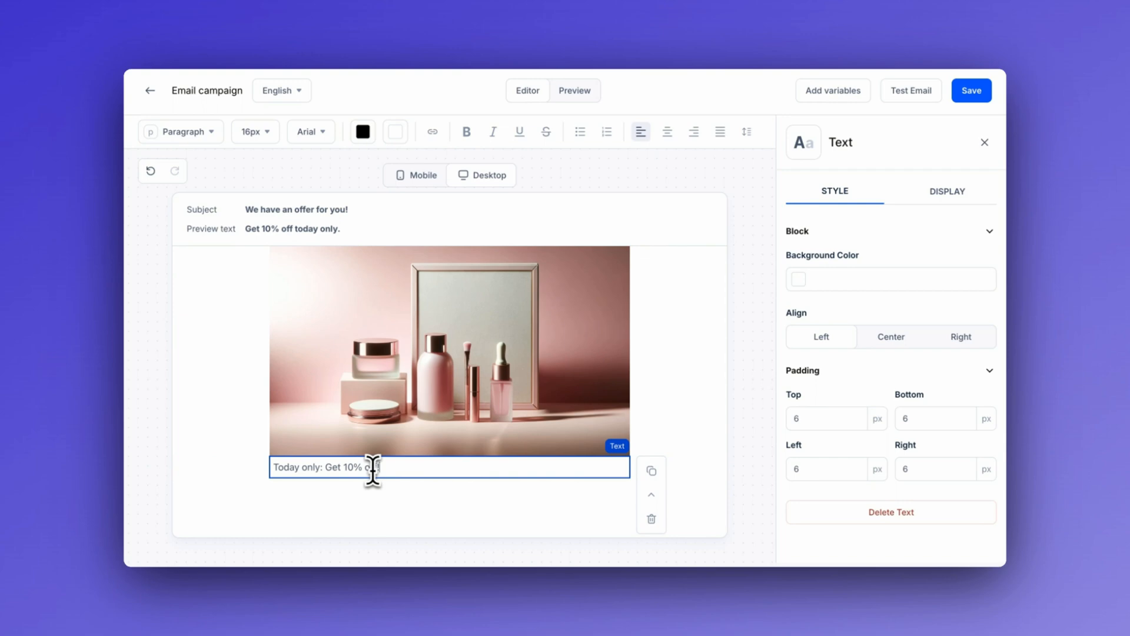
left_click_drag(384, 468, 291, 464)
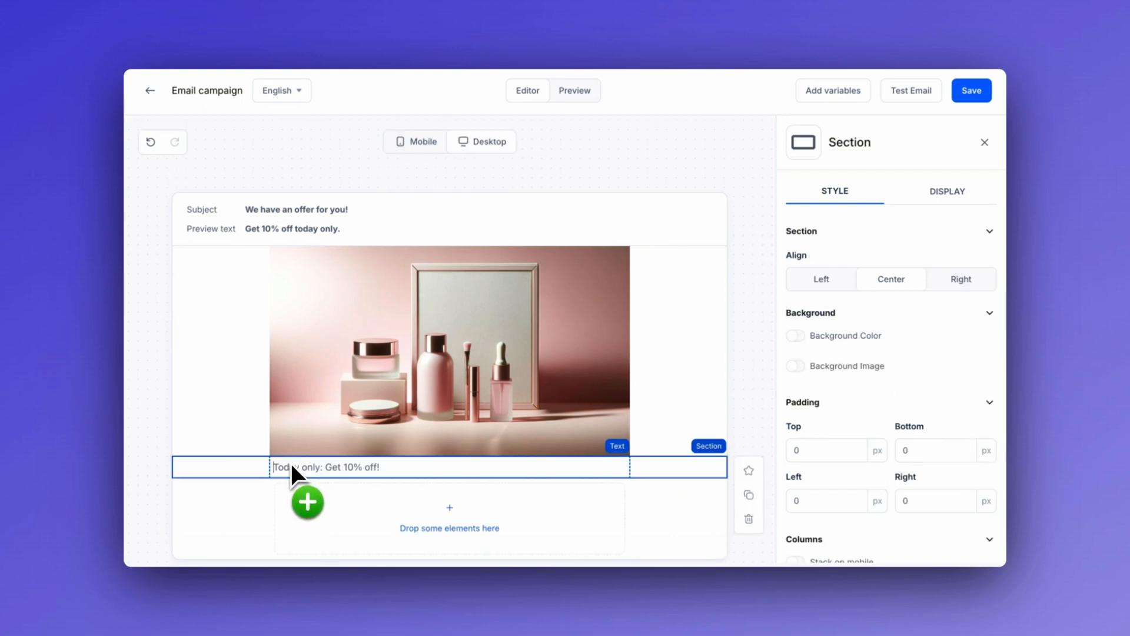
left_click(369, 465)
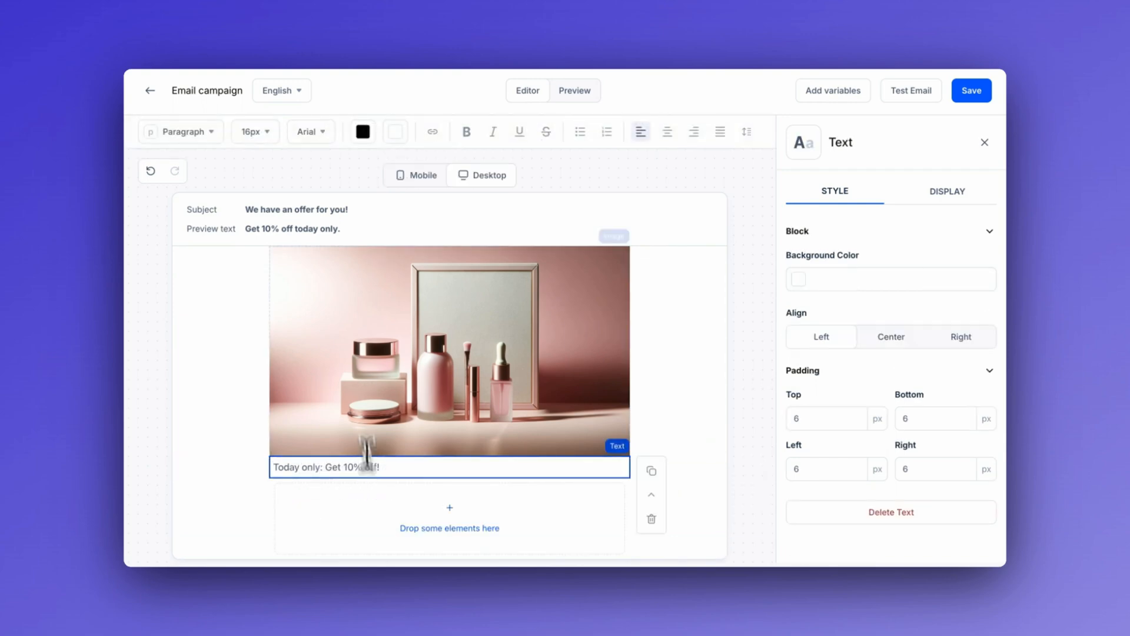
Try formatting the headline as Heading 2 and then as Heading 1.
left_click(212, 134)
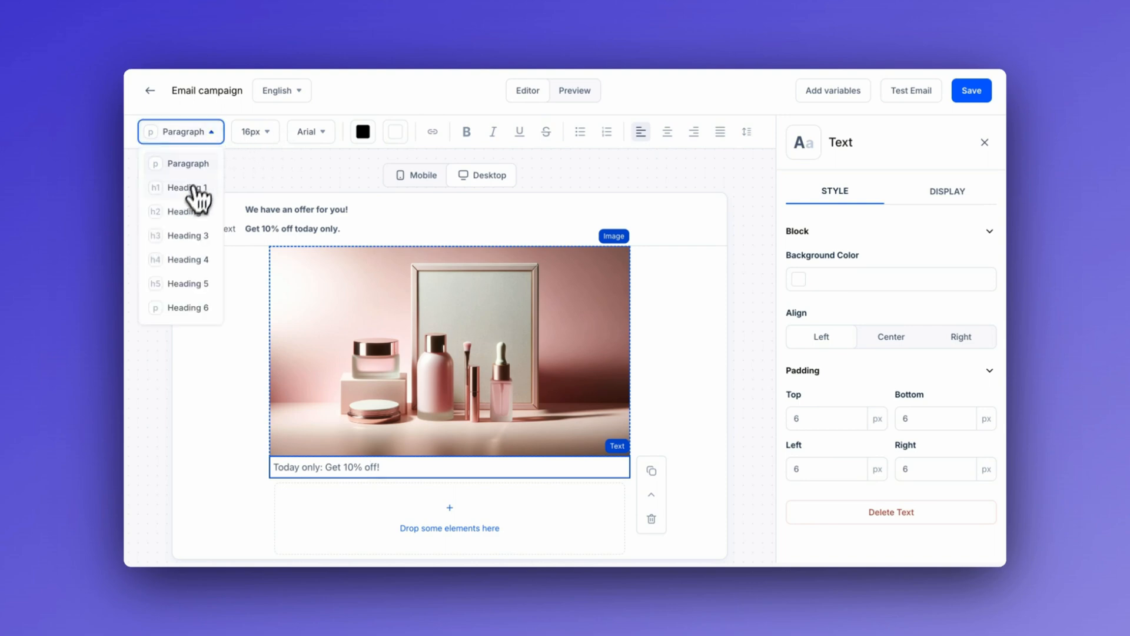
left_click(187, 212)
left_click(206, 134)
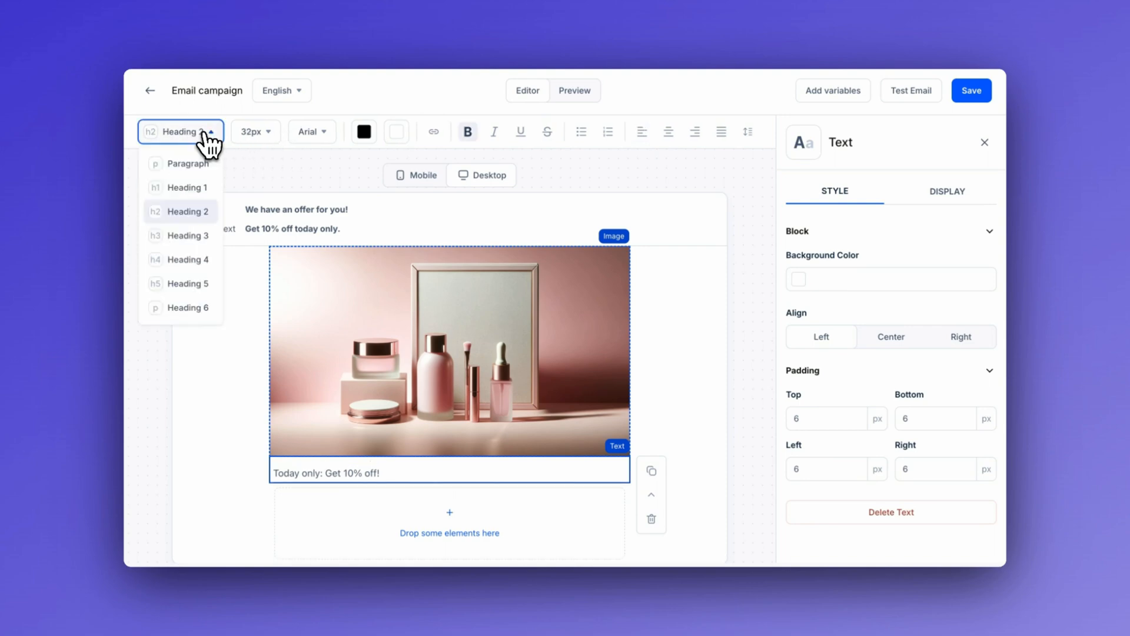
left_click(191, 188)
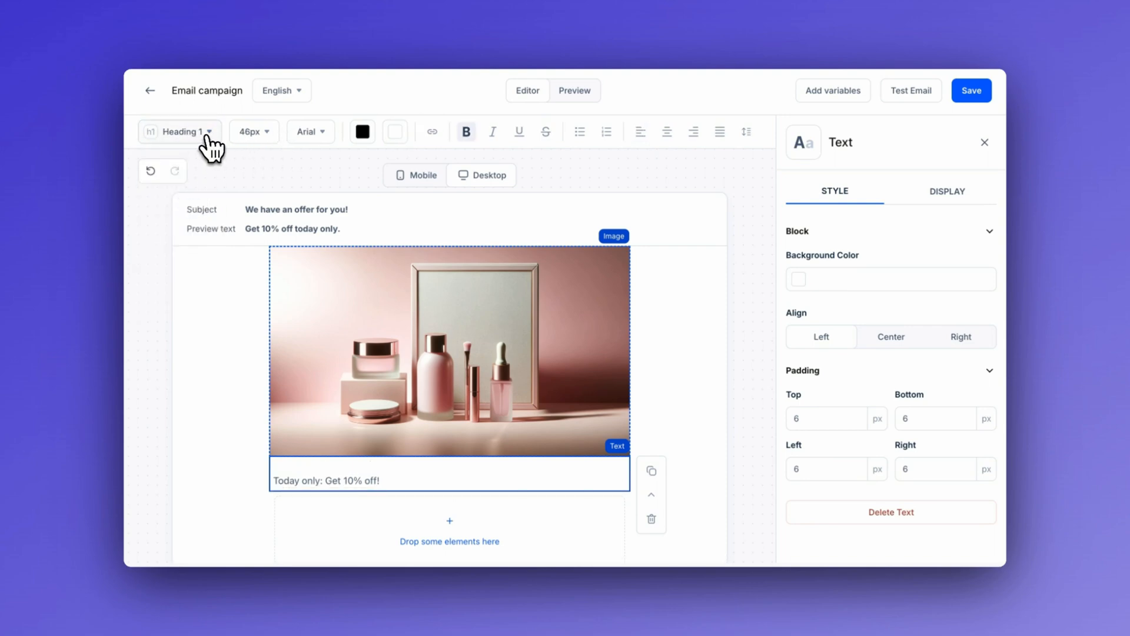
left_click(275, 480)
key("BackSpace")
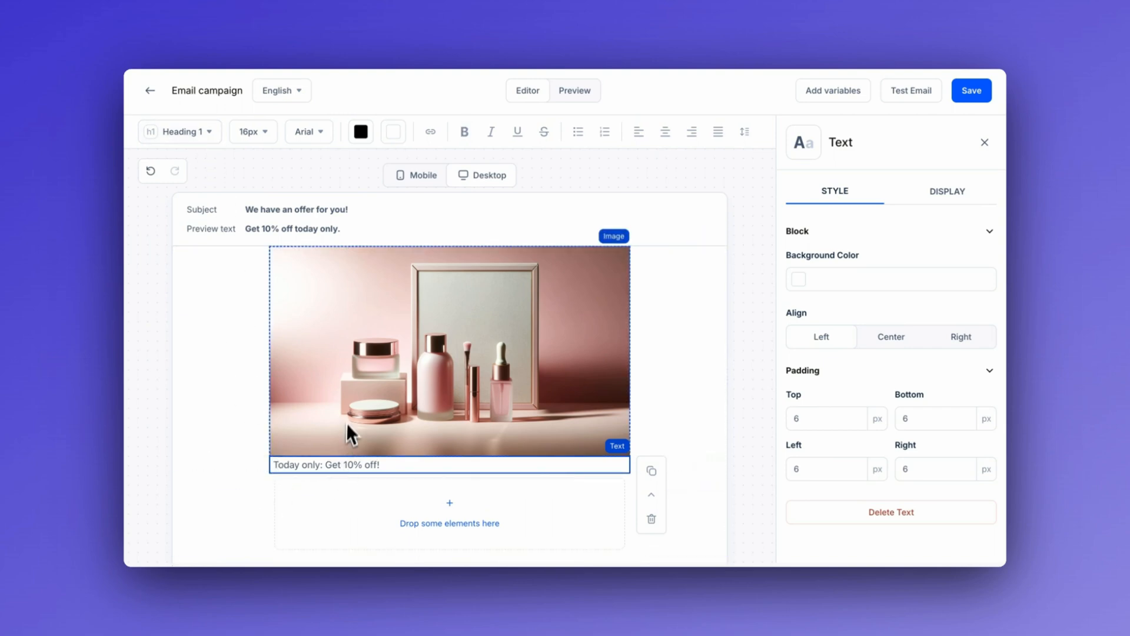
Select the whole headline text and set its font size to 26px.
left_click(346, 425)
left_click(302, 467)
left_click_drag(383, 464, 297, 451)
double_click(324, 464)
key("super+a")
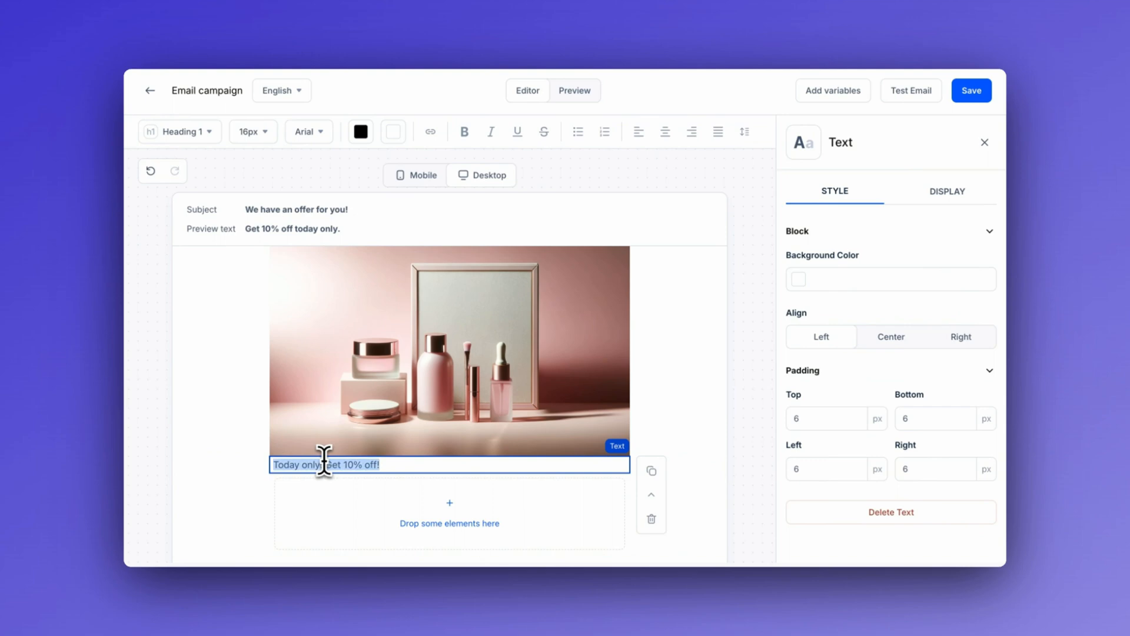
left_click(253, 132)
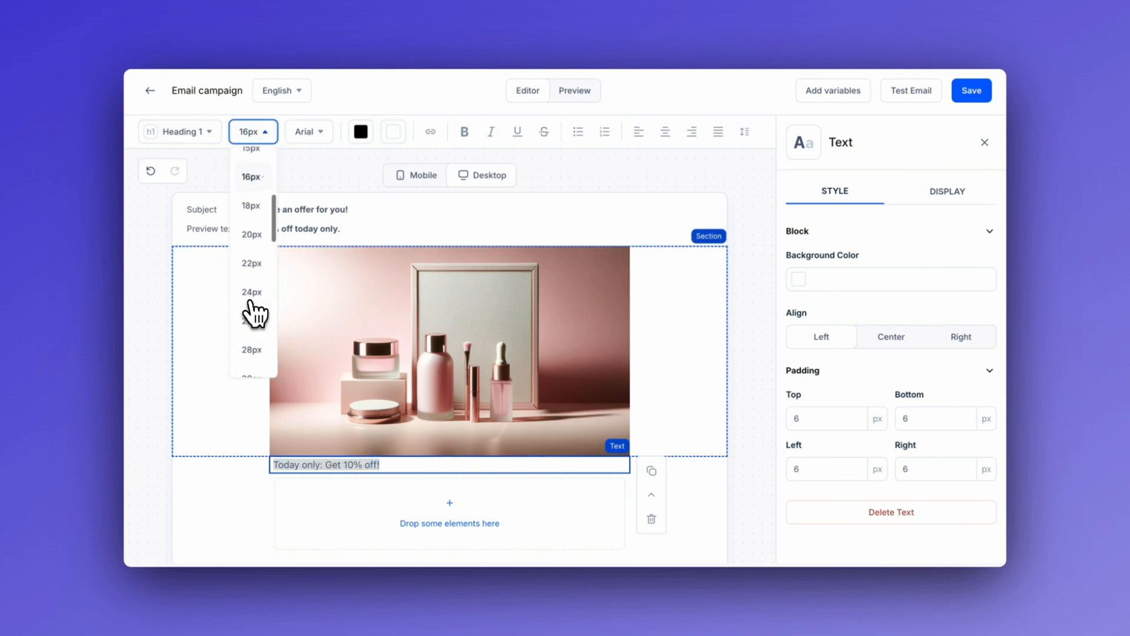
left_click(251, 323)
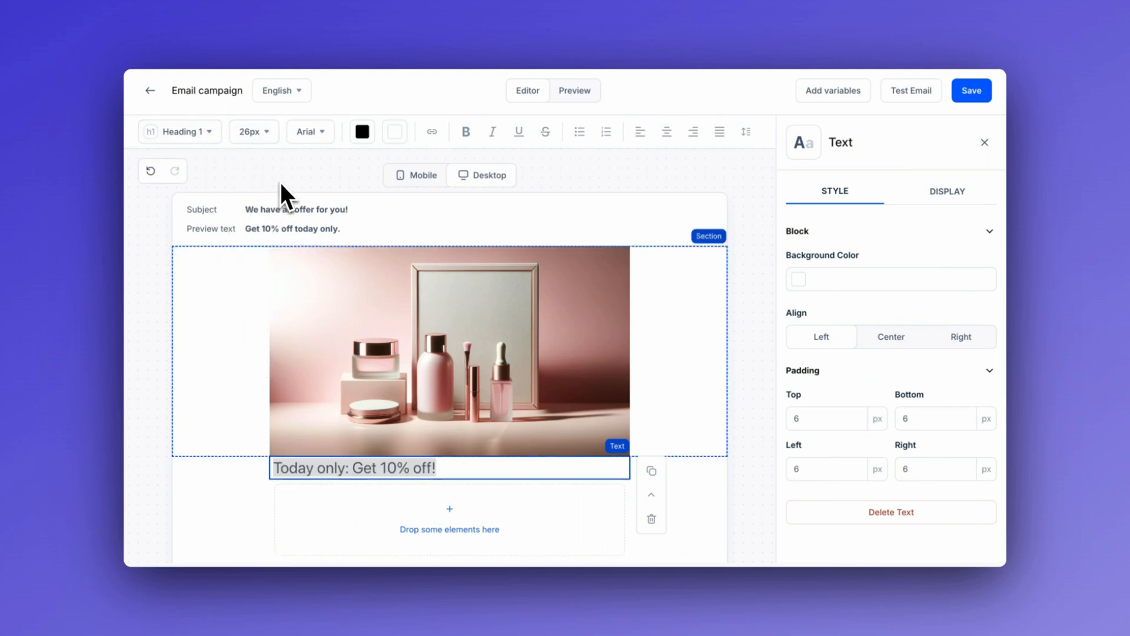
Reset the headline to the Paragraph text style.
left_click(201, 132)
left_click(179, 164)
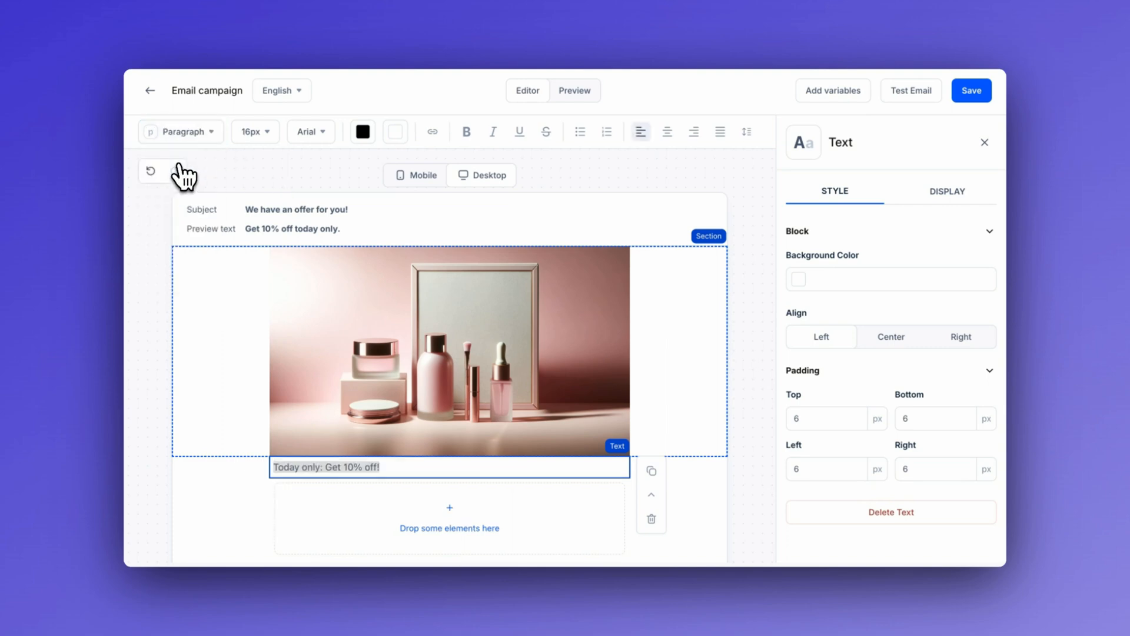
left_click(254, 132)
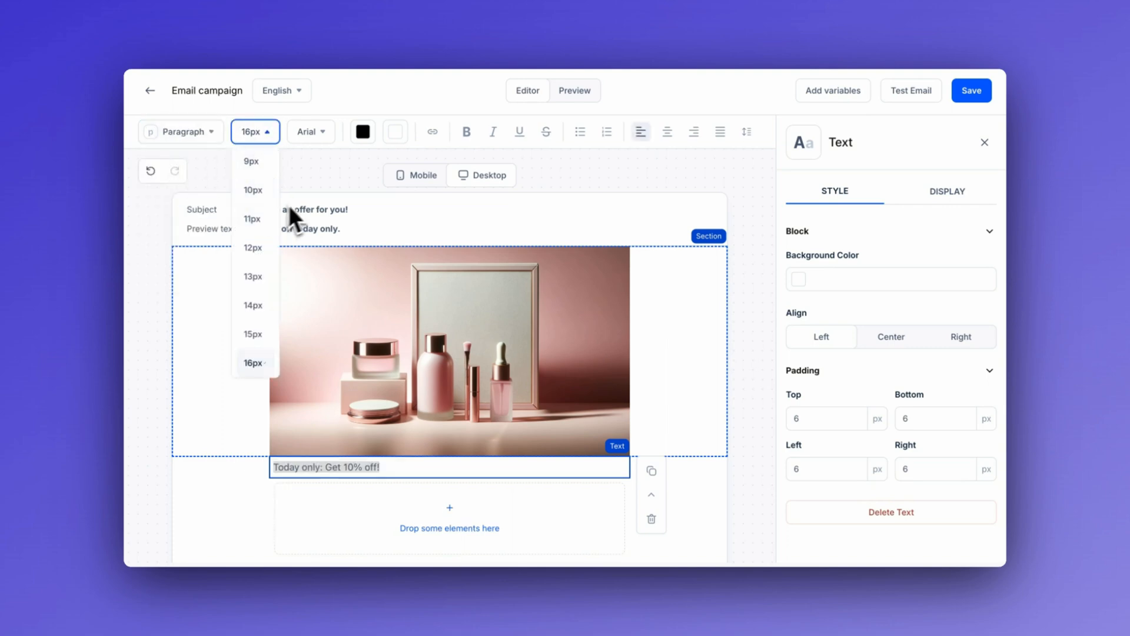
left_click(308, 180)
Select the entire headline below the image and format it as Heading 1.
left_click(541, 524)
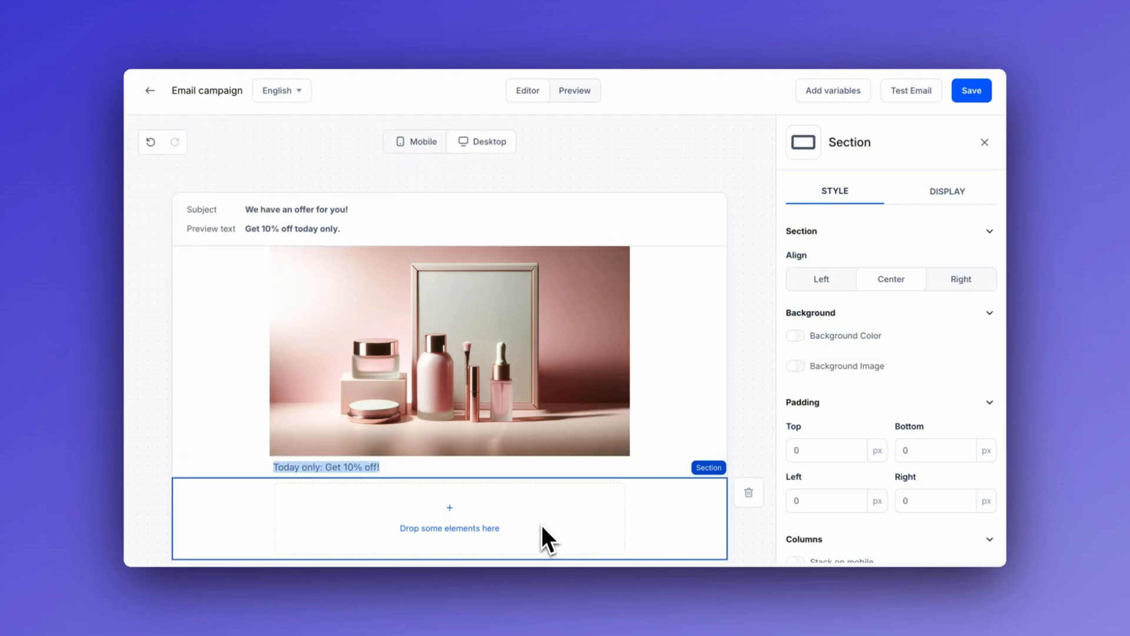
left_click(572, 468)
left_click(573, 469)
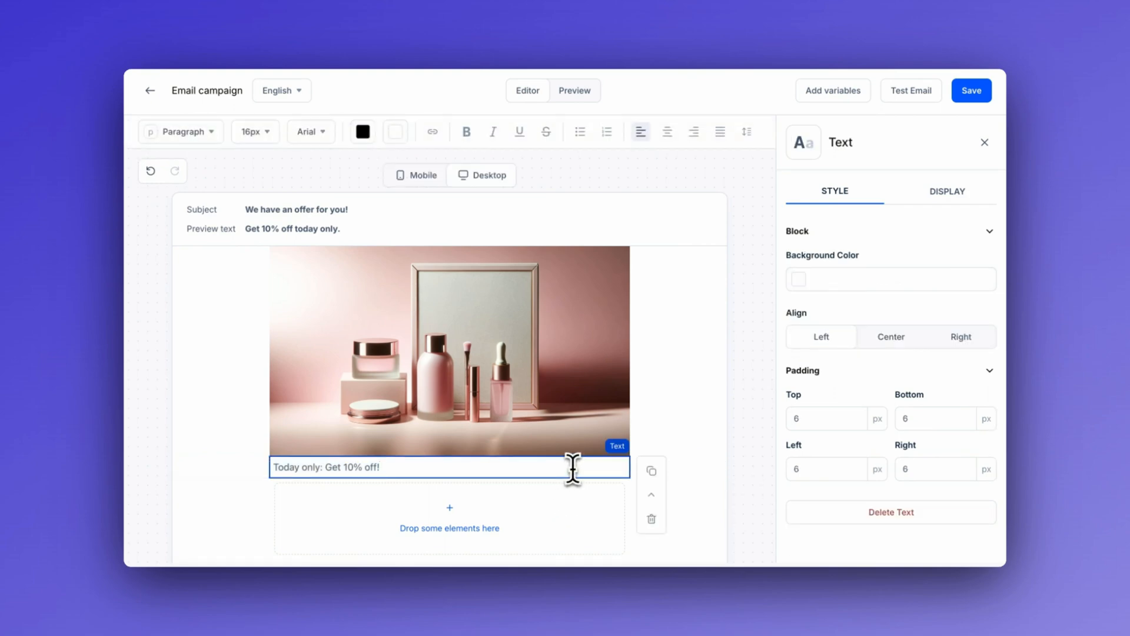
left_click_drag(573, 469, 263, 469)
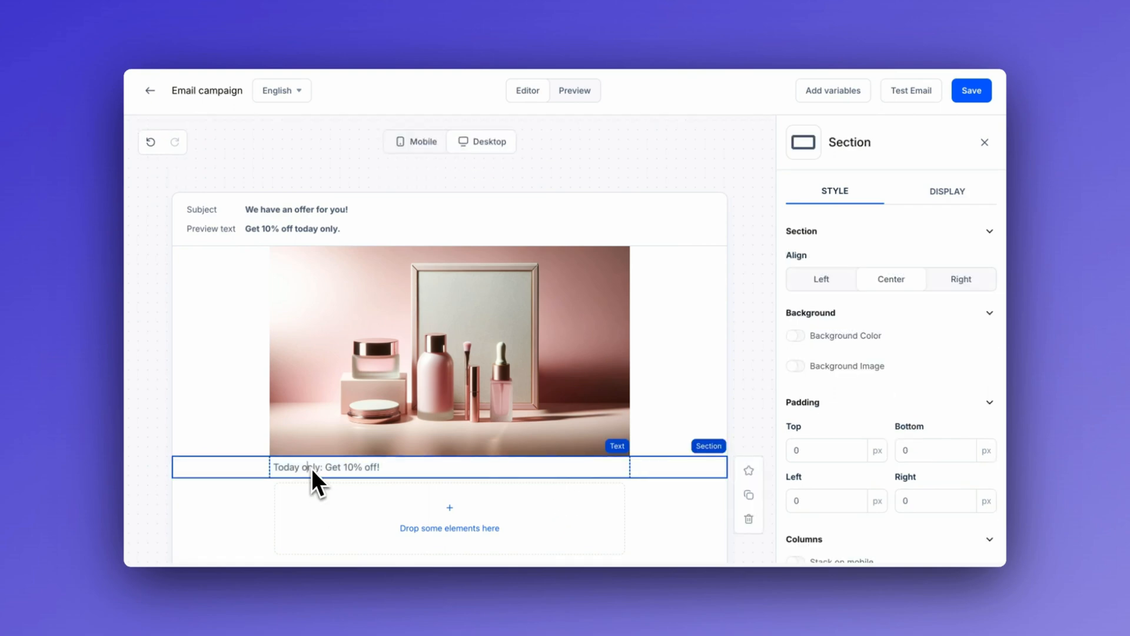
left_click(391, 469)
key("super+a")
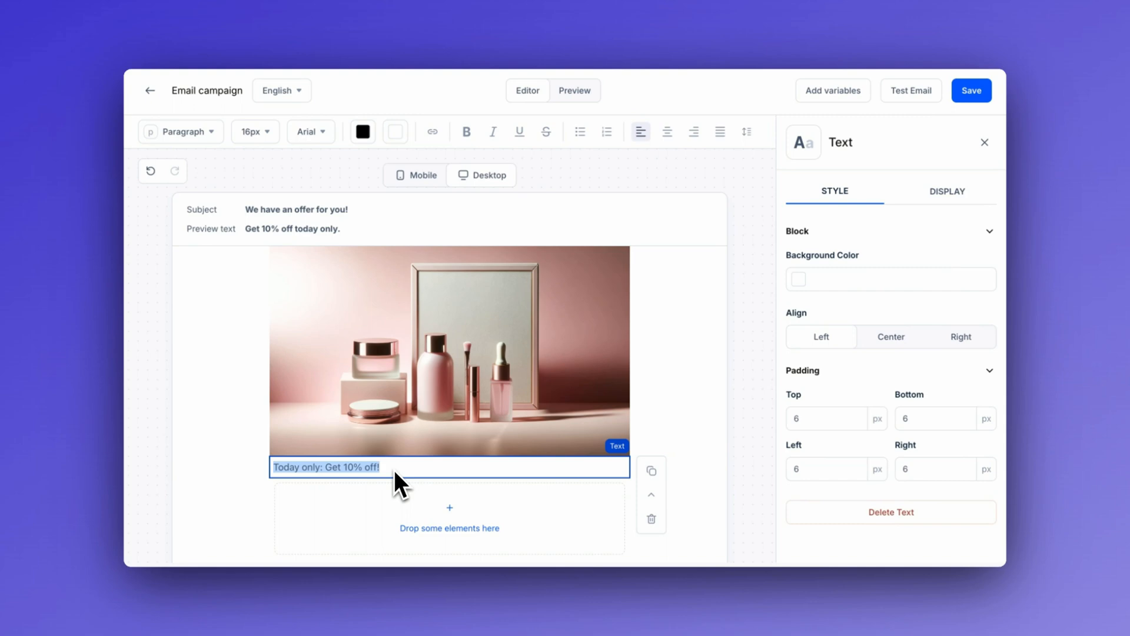
left_click(210, 139)
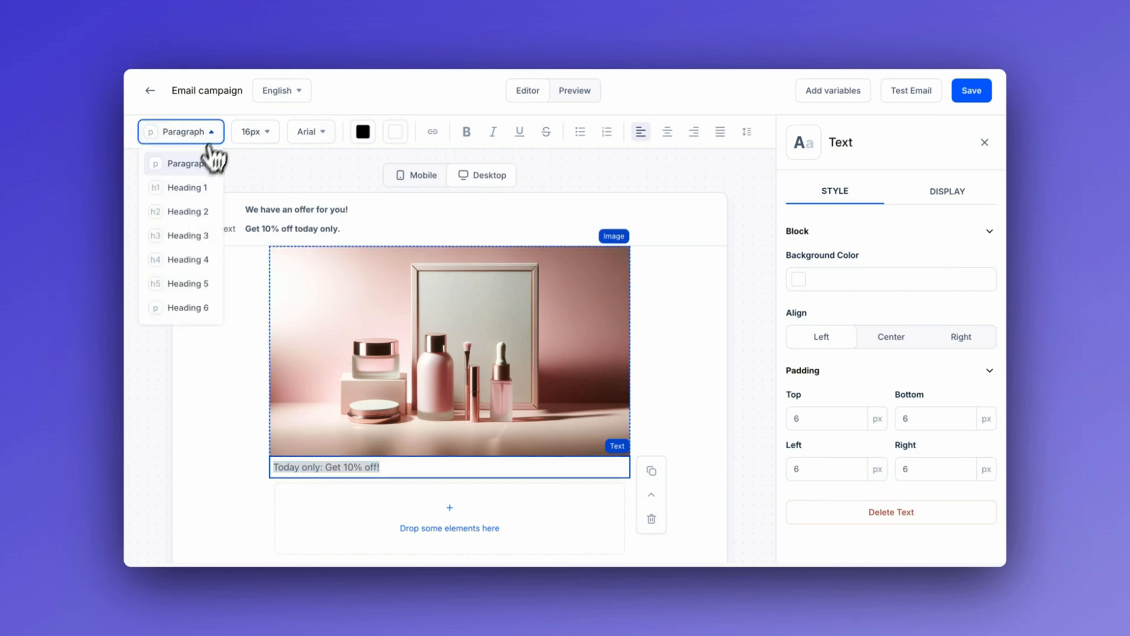
left_click(178, 187)
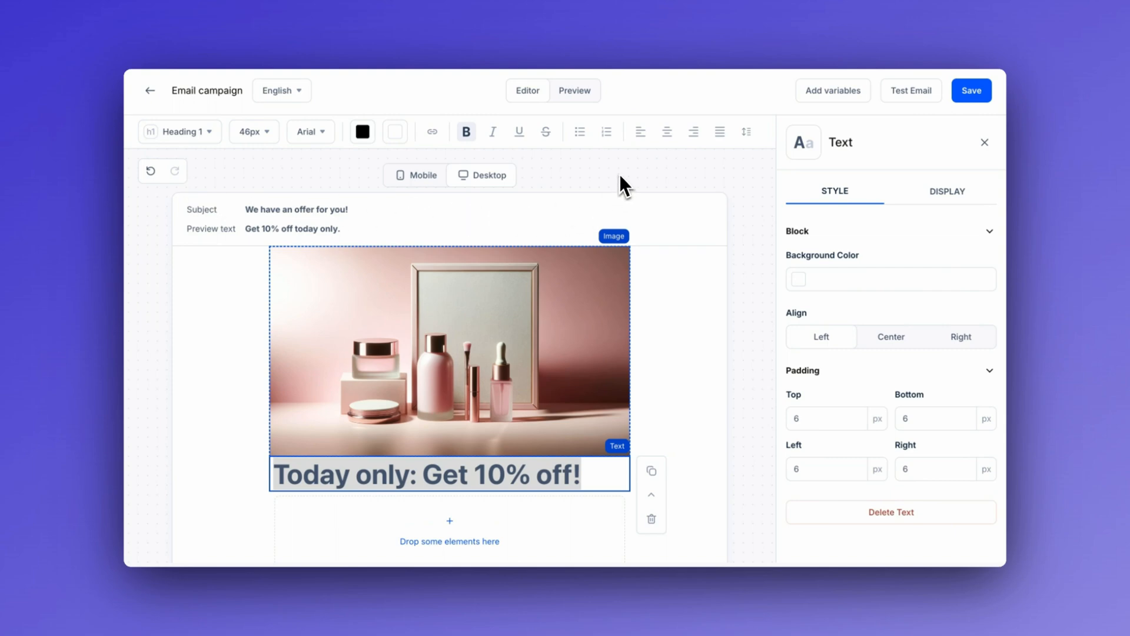
Center the headline and color it with a dark red sampled from the product image.
scroll(719, 437, "down", 1)
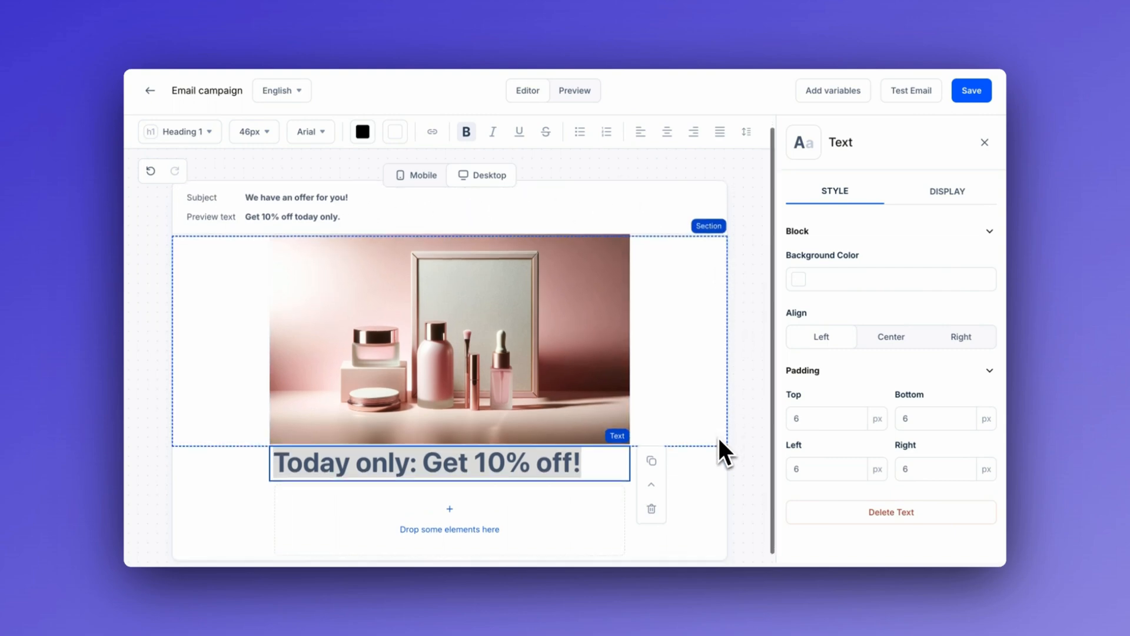
left_click(667, 133)
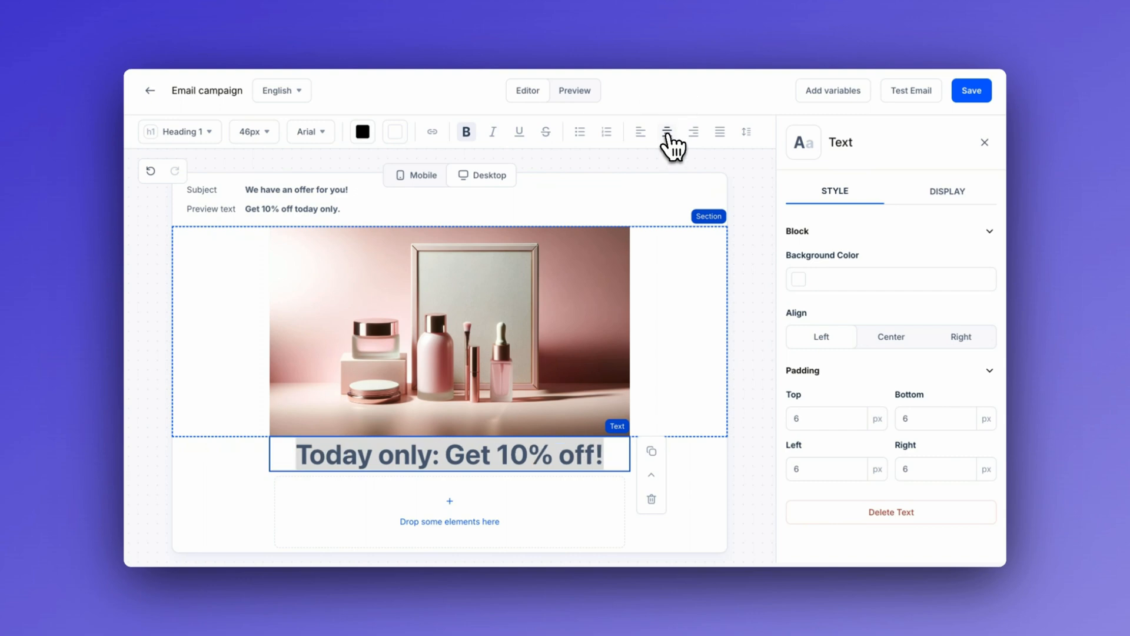
left_click(364, 133)
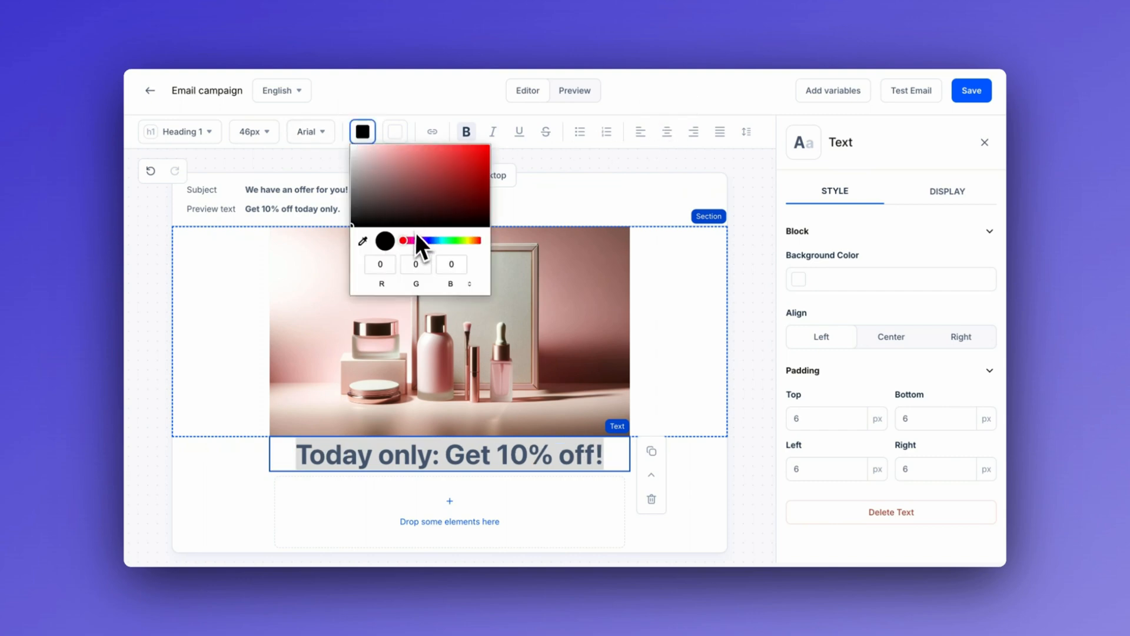
left_click(363, 241)
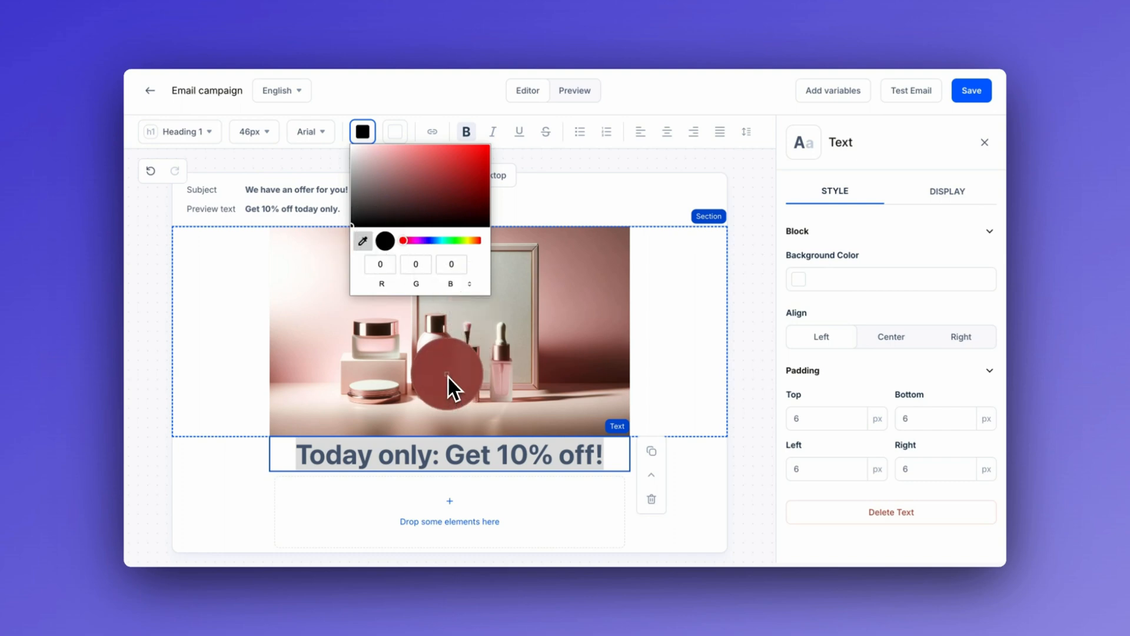
left_click(448, 376)
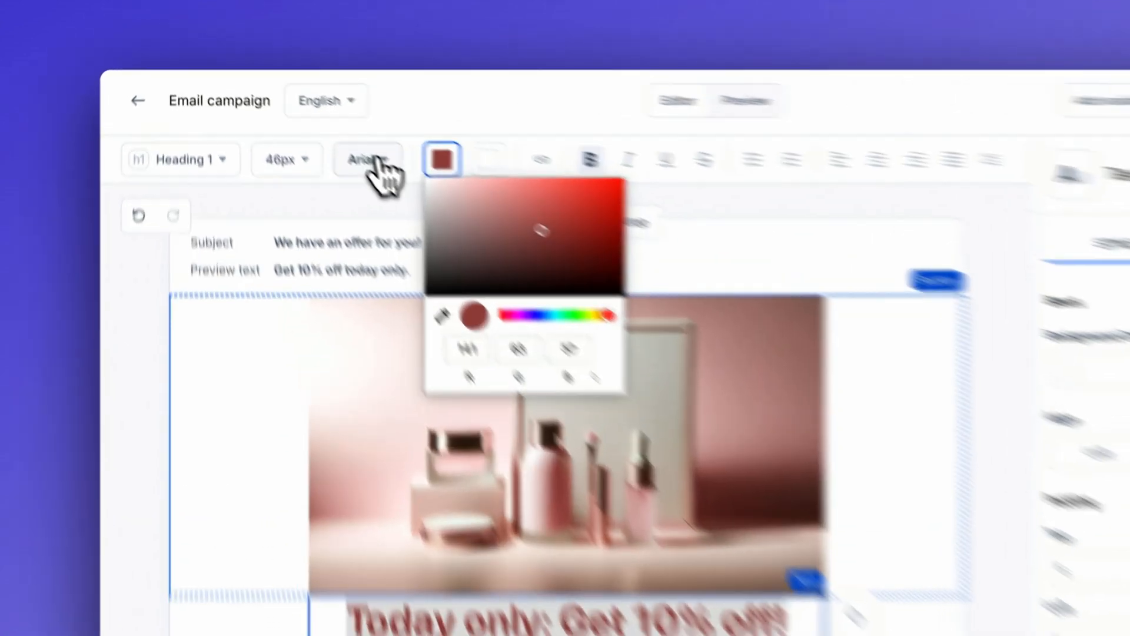
Change the headline's font from Arial to a different, wider sans-serif family.
left_click(316, 133)
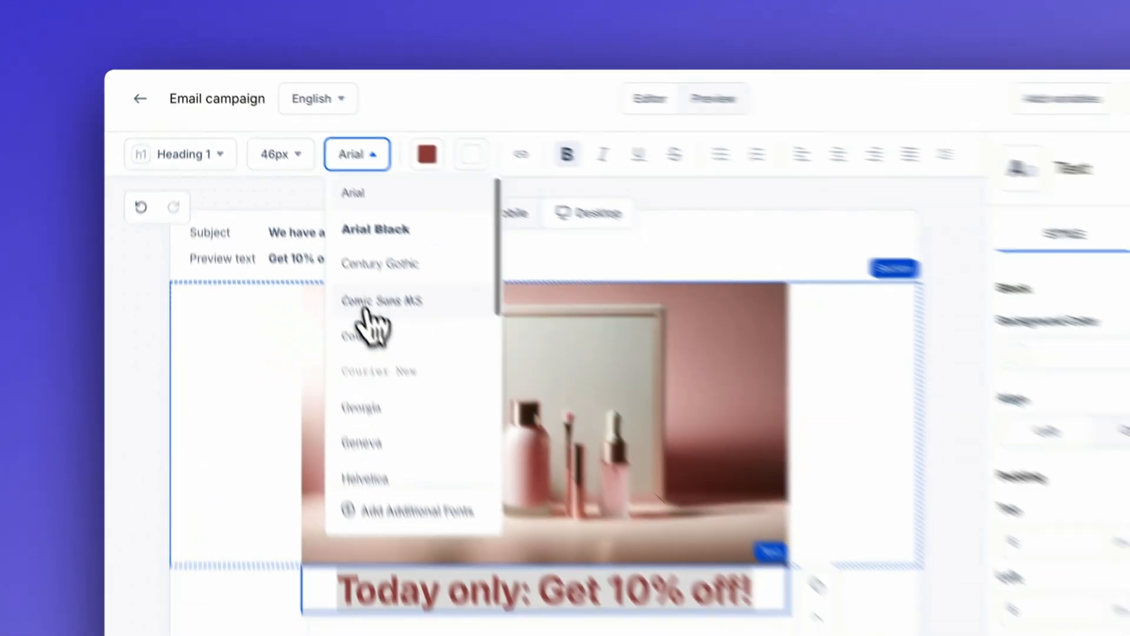
scroll(465, 419, "down", 3)
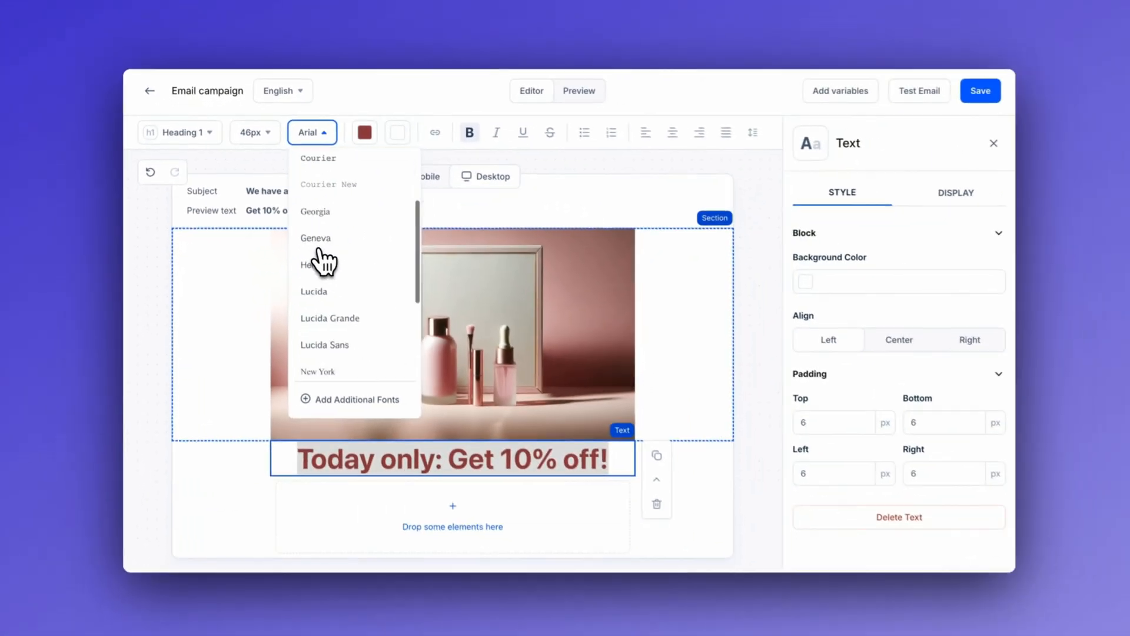
scroll(321, 256, "down", 3)
left_click(321, 281)
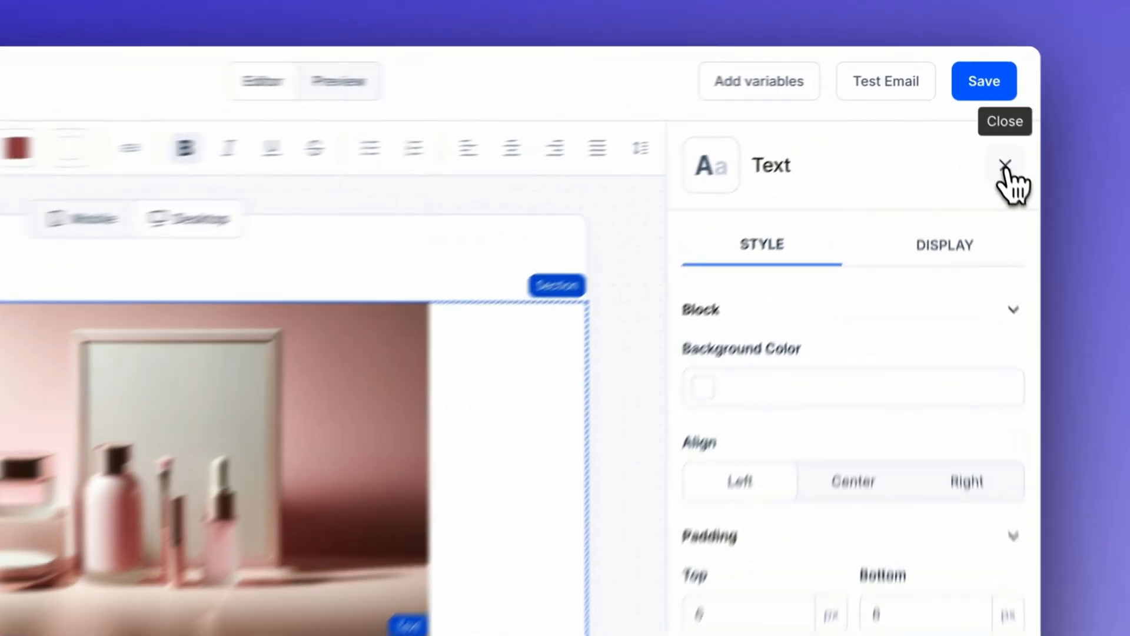
Add a "2 Columns Center" layout section below the headline.
left_click(984, 143)
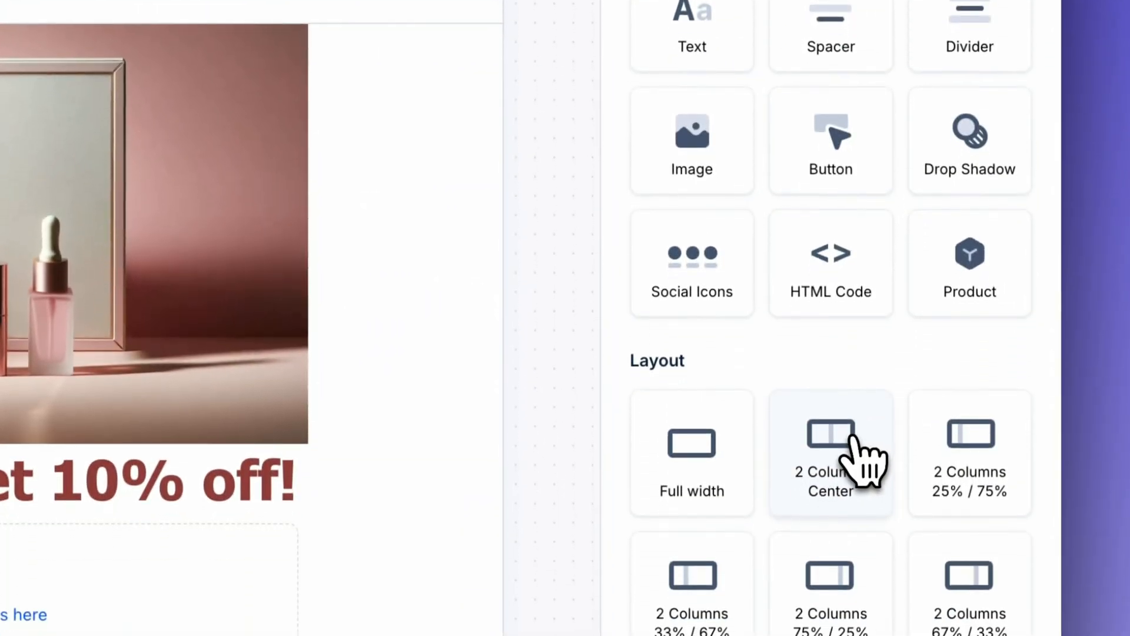
left_click_drag(857, 462, 412, 589)
left_click_drag(324, 537, 184, 540)
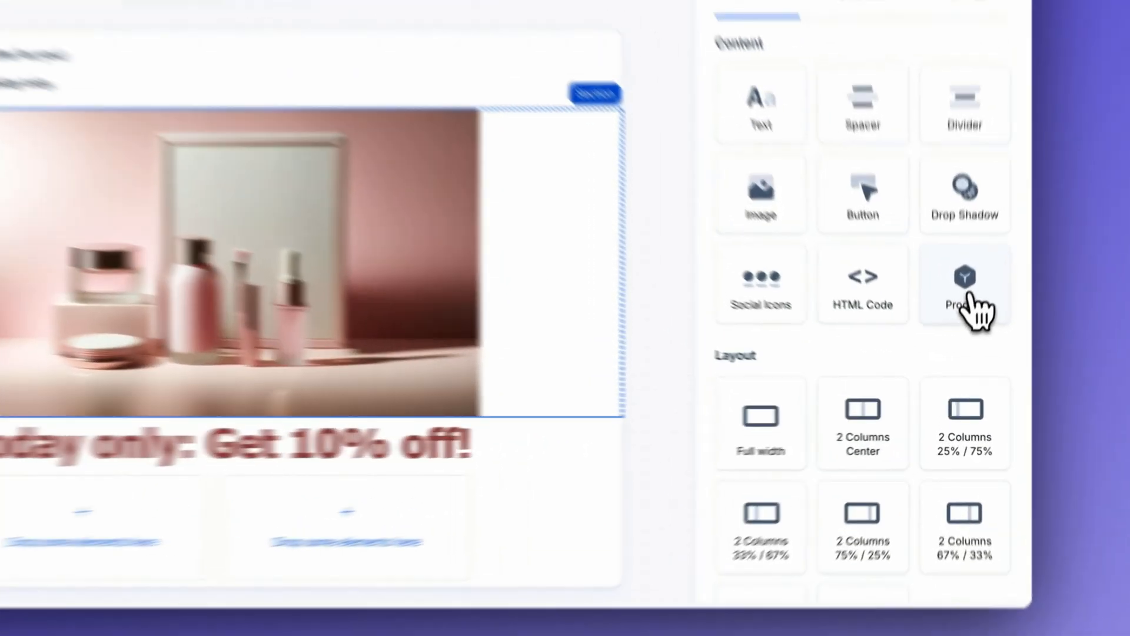
Place a static product element in the right column of the two-column section and add the Panda T-shirt from the catalog to it.
left_click_drag(968, 365, 574, 502)
left_click_drag(400, 447, 434, 455)
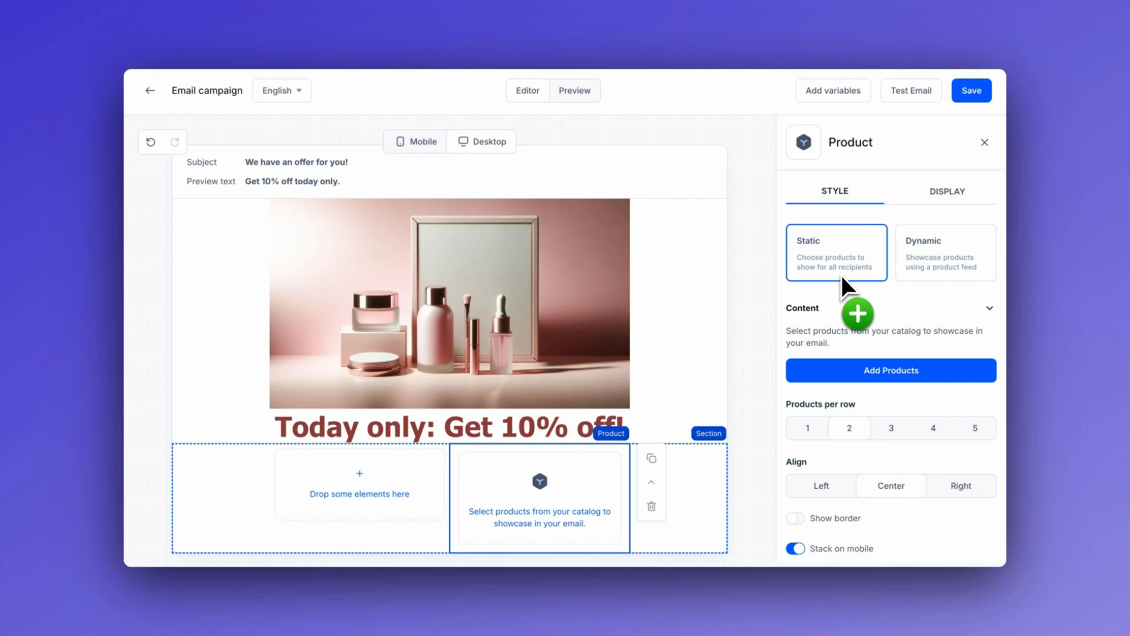
left_click(858, 371)
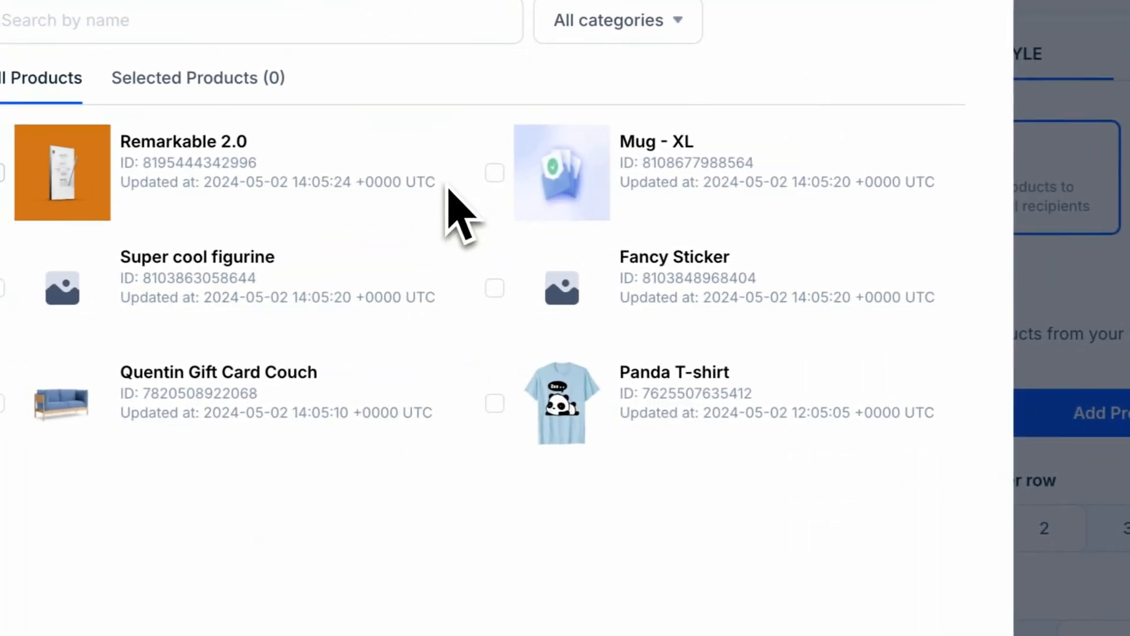
left_click(258, 413)
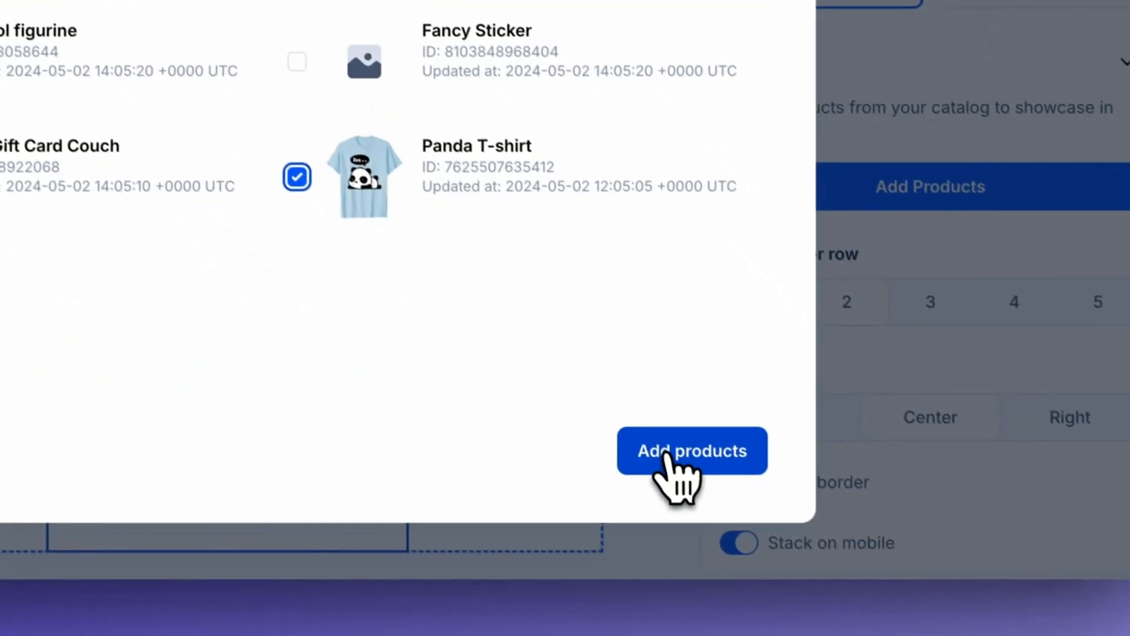
left_click(895, 633)
scroll(546, 391, "down", 3)
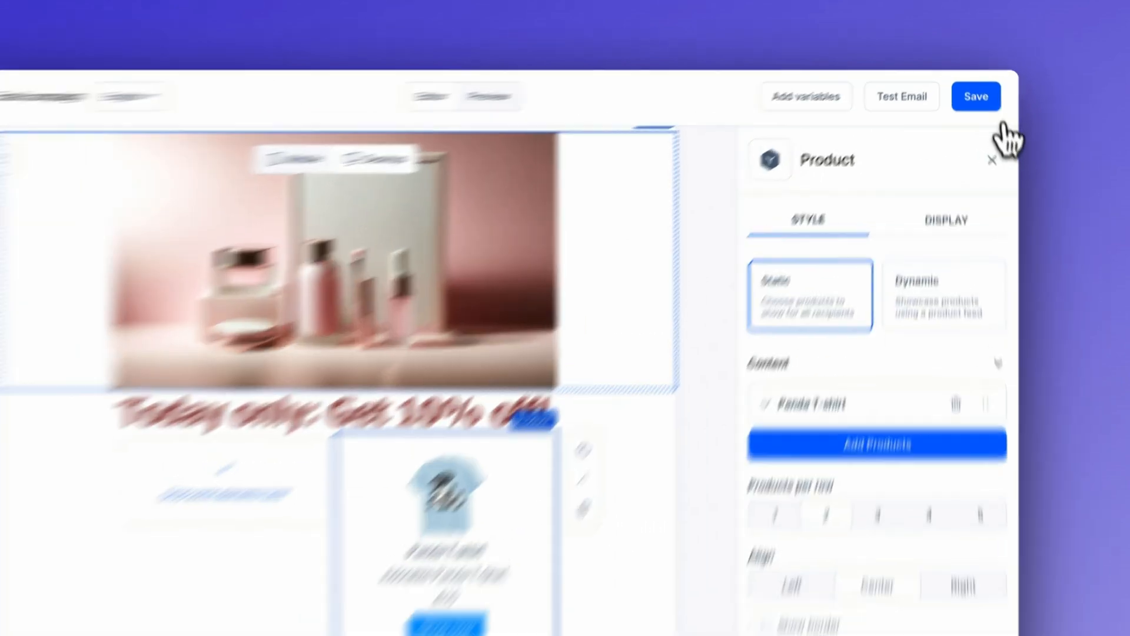
Place a static product element in the left column of the two-column section and add the Quentin Gift Card Couch from the catalog.
left_click(984, 142)
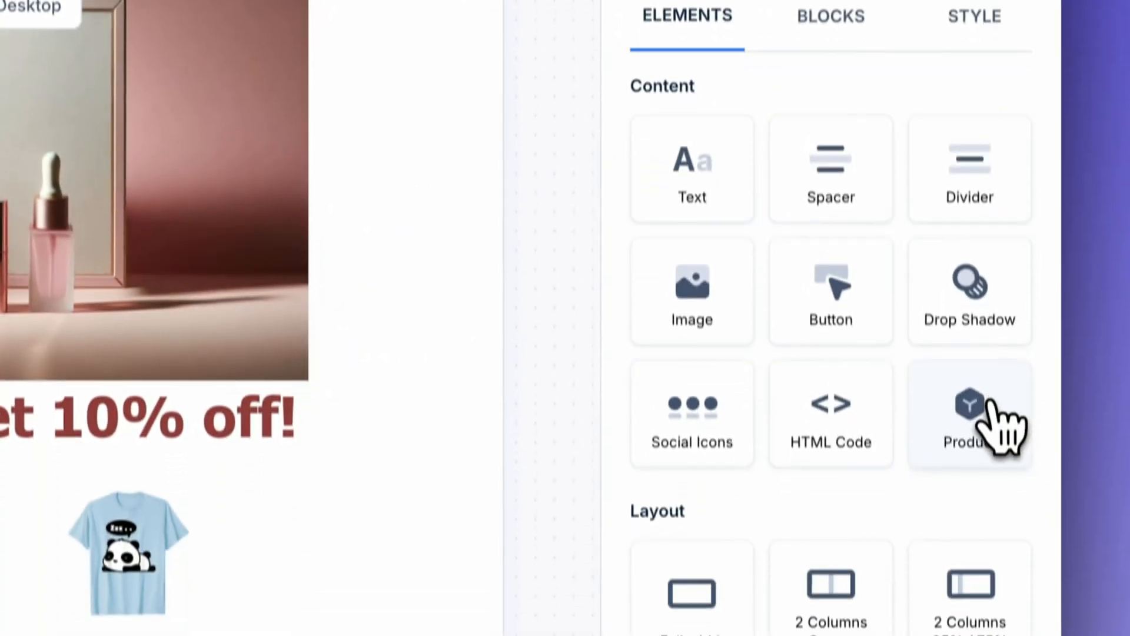
left_click_drag(988, 601, 370, 429)
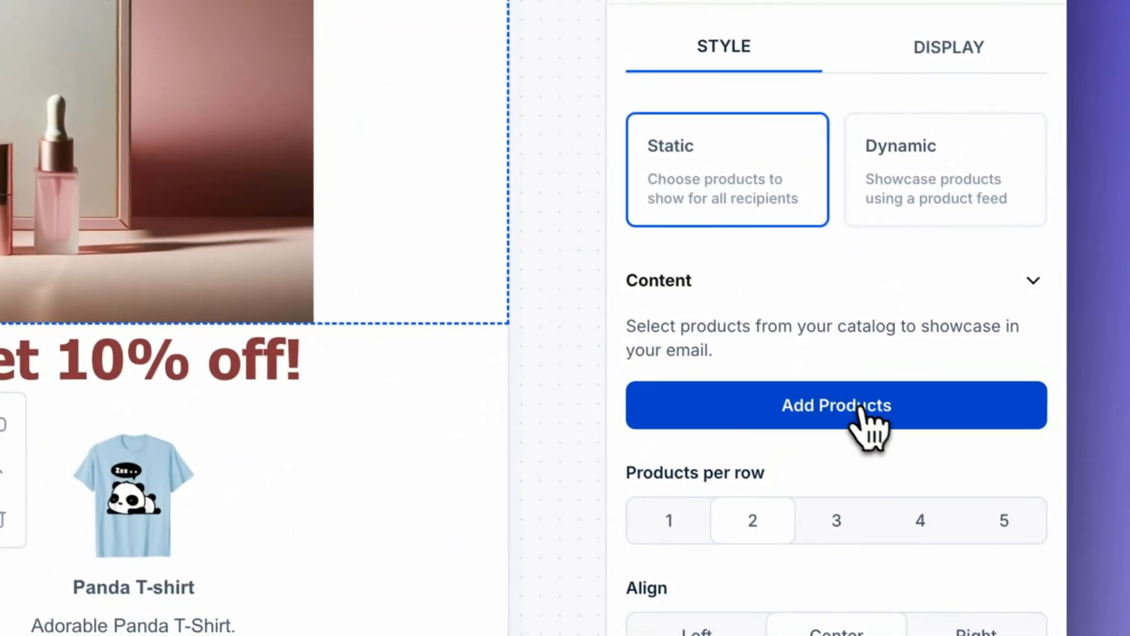
left_click(861, 408)
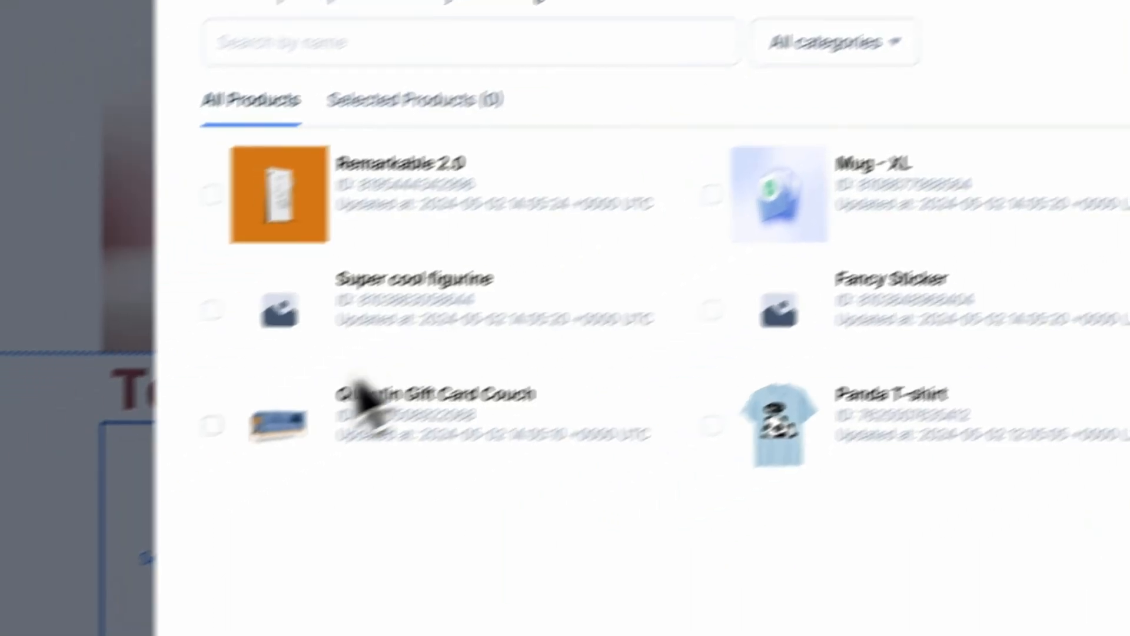
left_click(53, 481)
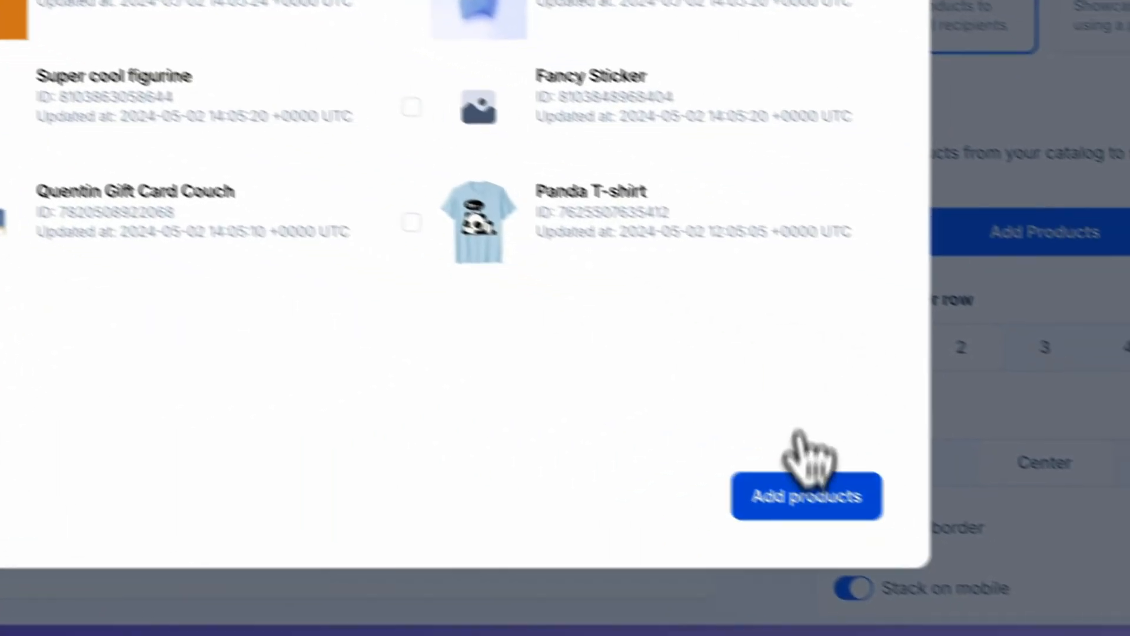
left_click(803, 493)
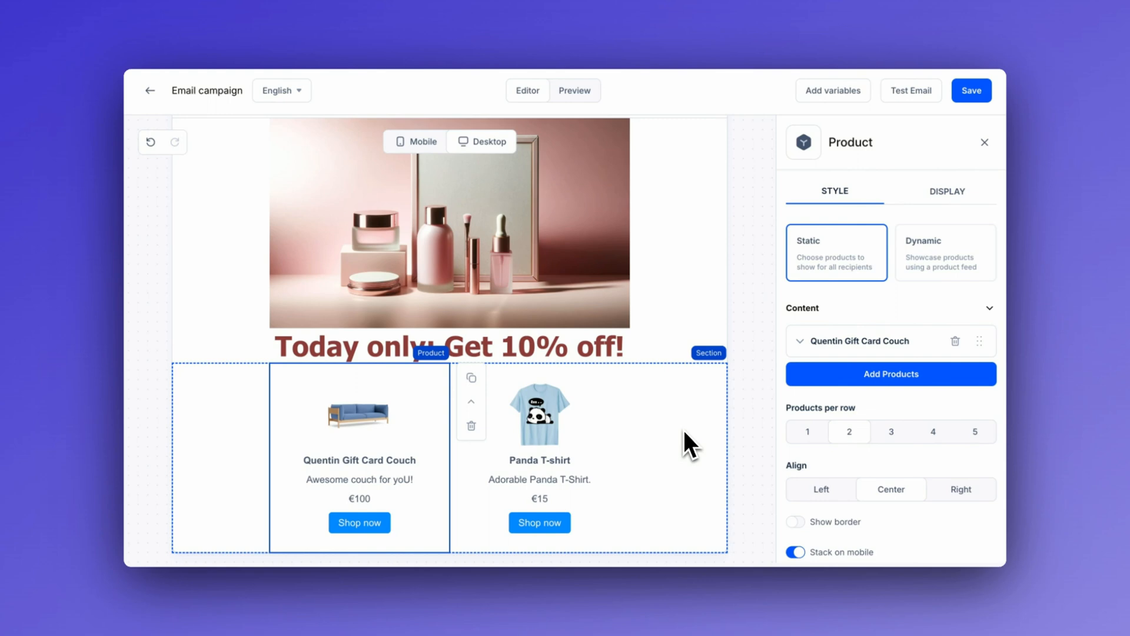
In the couch's product details, switch the product name off and on again, and the original sale price on and off again.
scroll(913, 360, "down", 3)
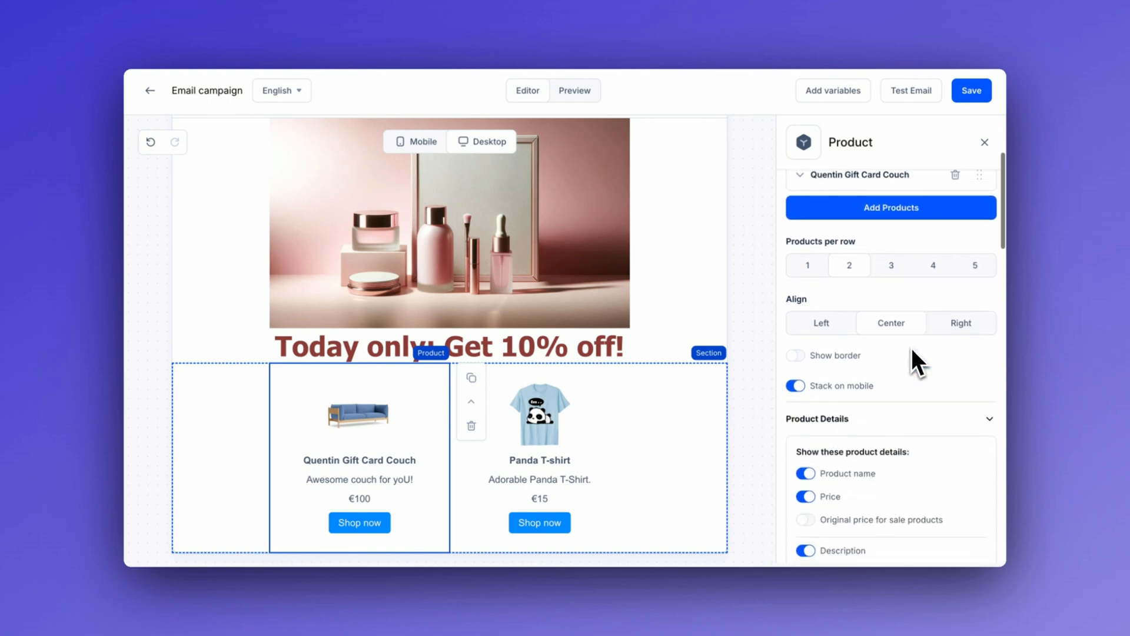
scroll(913, 351, "down", 3)
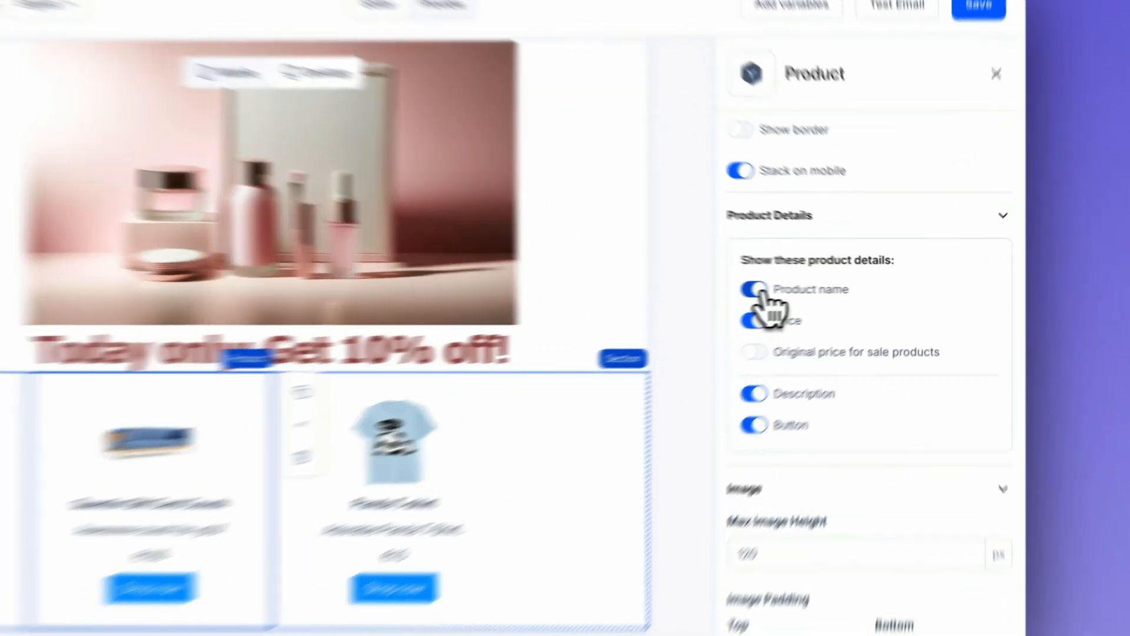
left_click(807, 301)
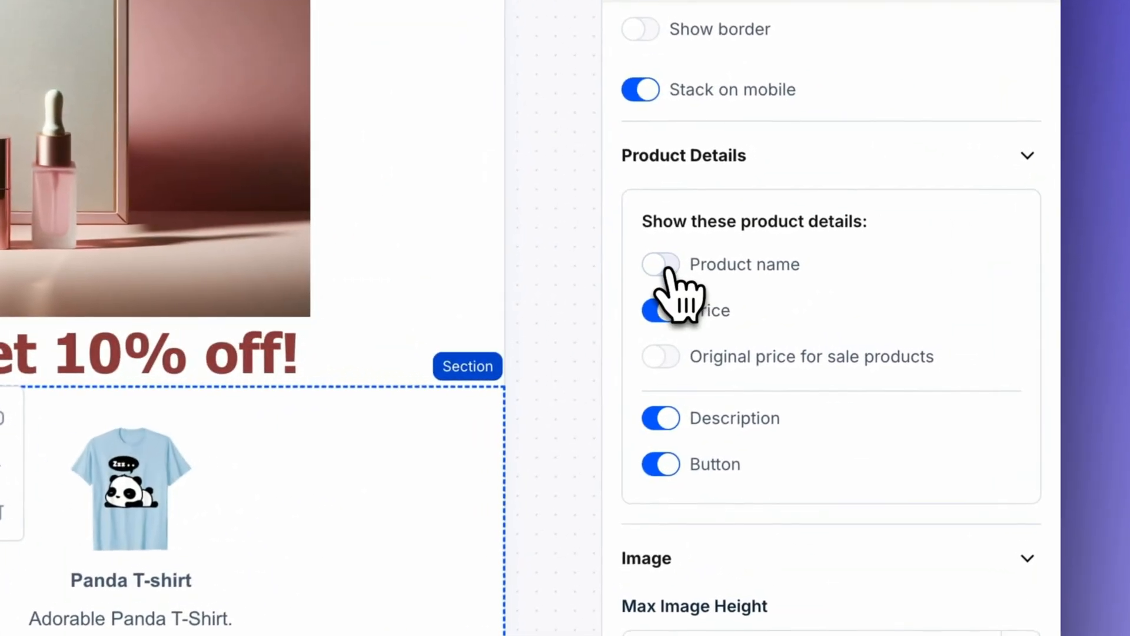
left_click(665, 269)
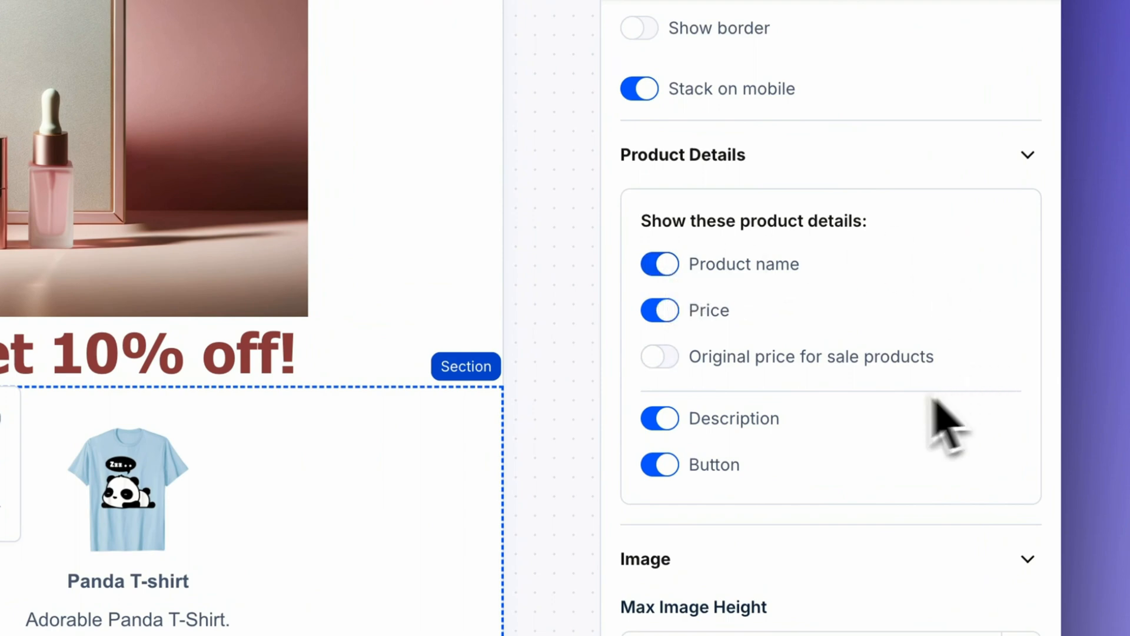
left_click(663, 359)
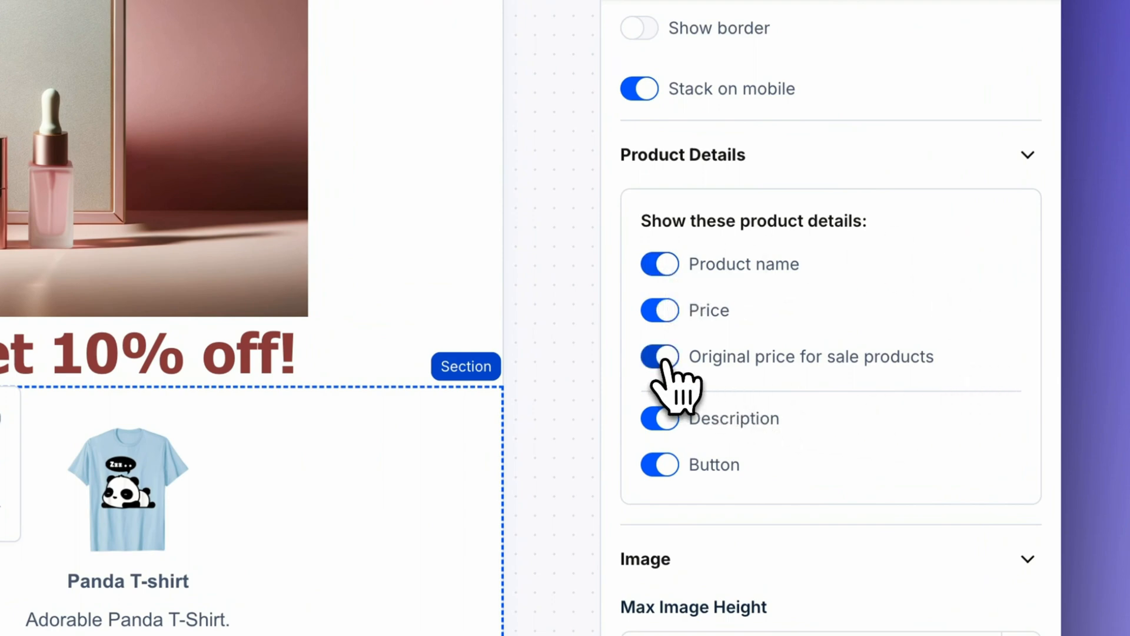
left_click(664, 360)
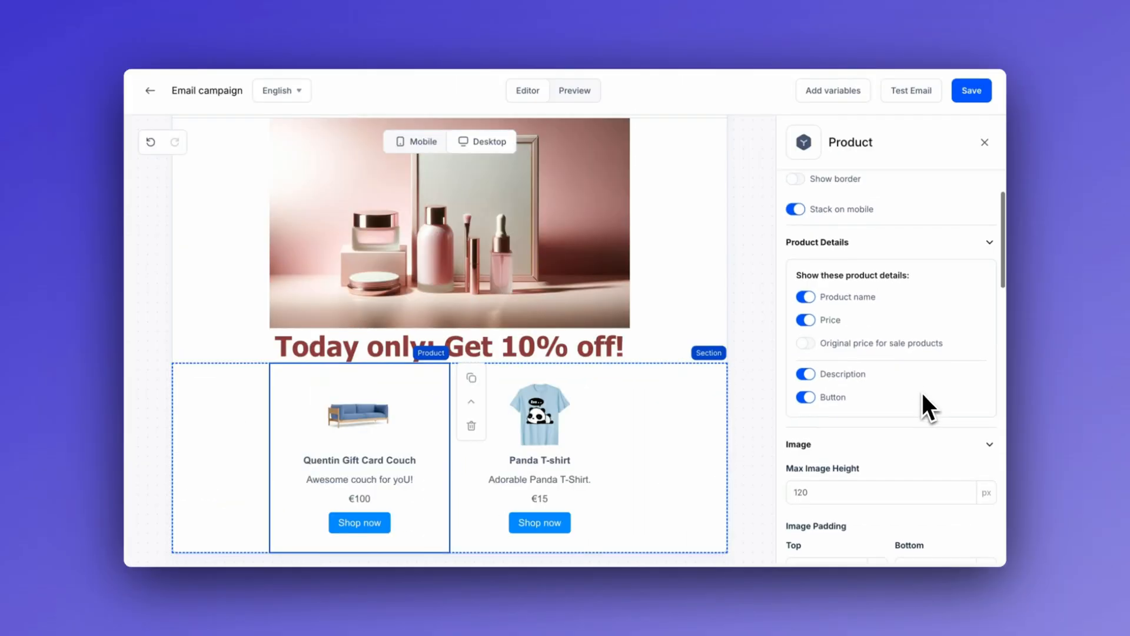
Set the background color of the couch's Shop now button to #8D3F39 by sampling the headline's dark red.
scroll(896, 454, "down", 3)
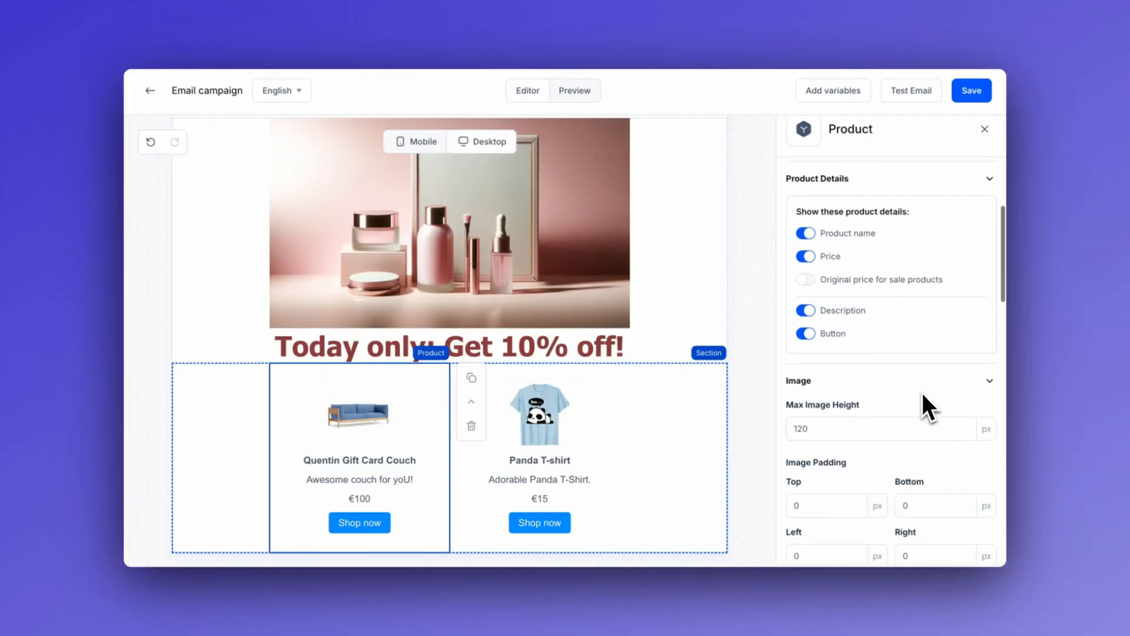
scroll(923, 396, "down", 7)
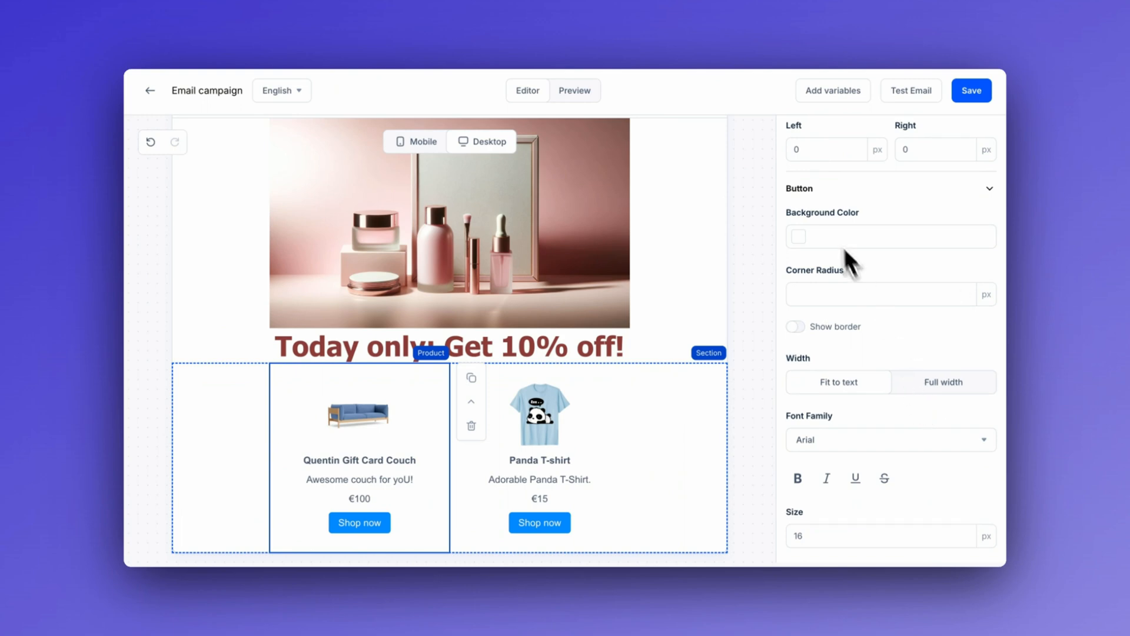
left_click(799, 242)
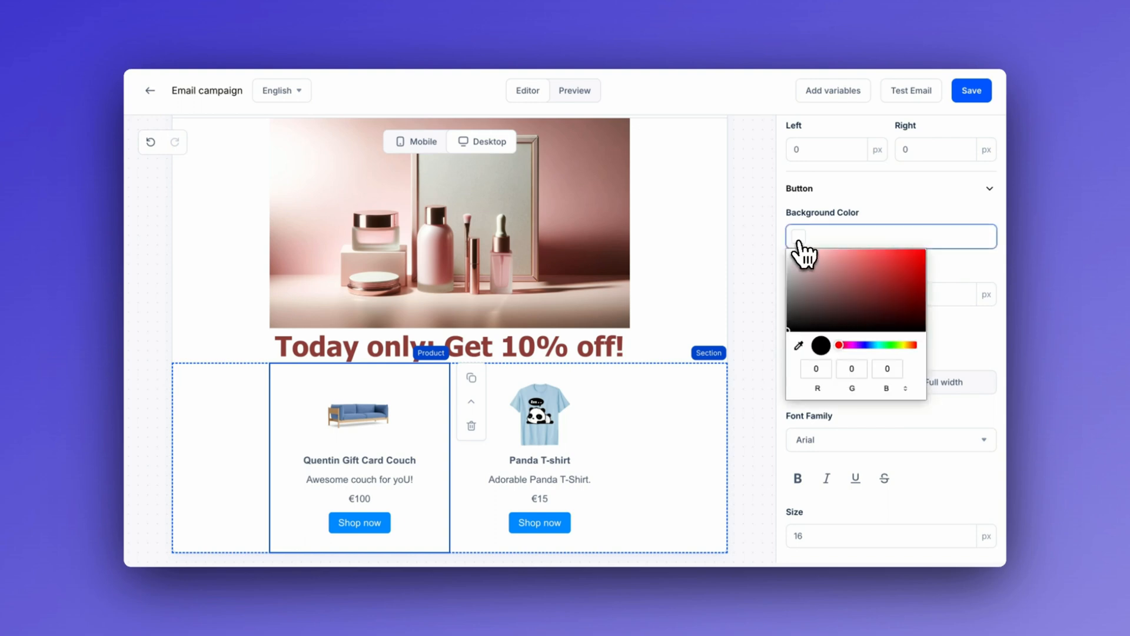
left_click(799, 345)
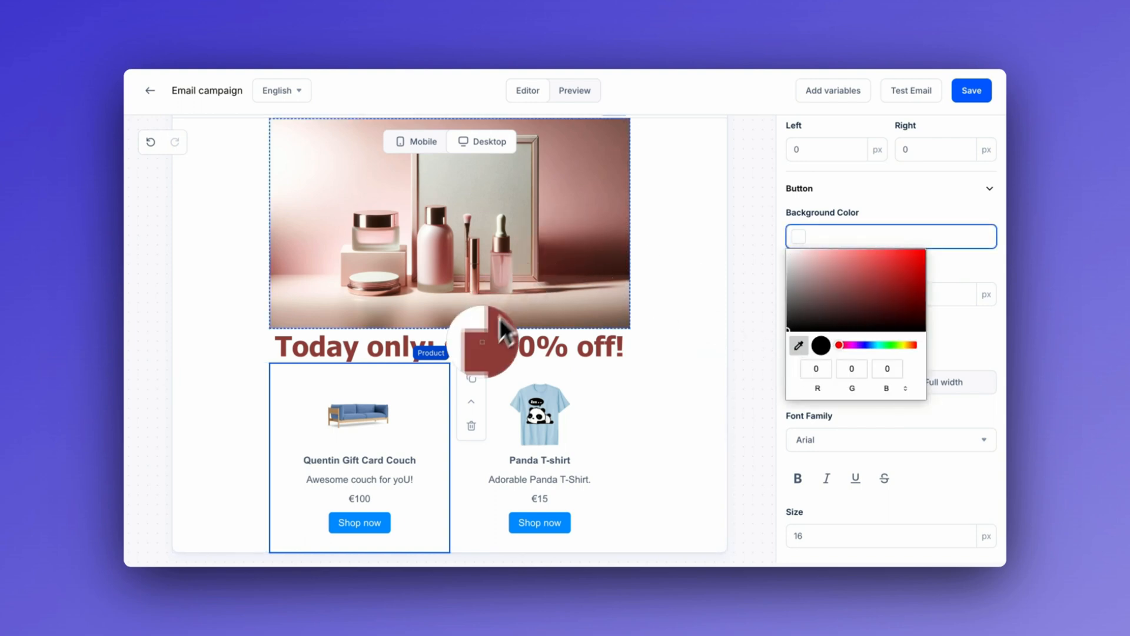
left_click(488, 352)
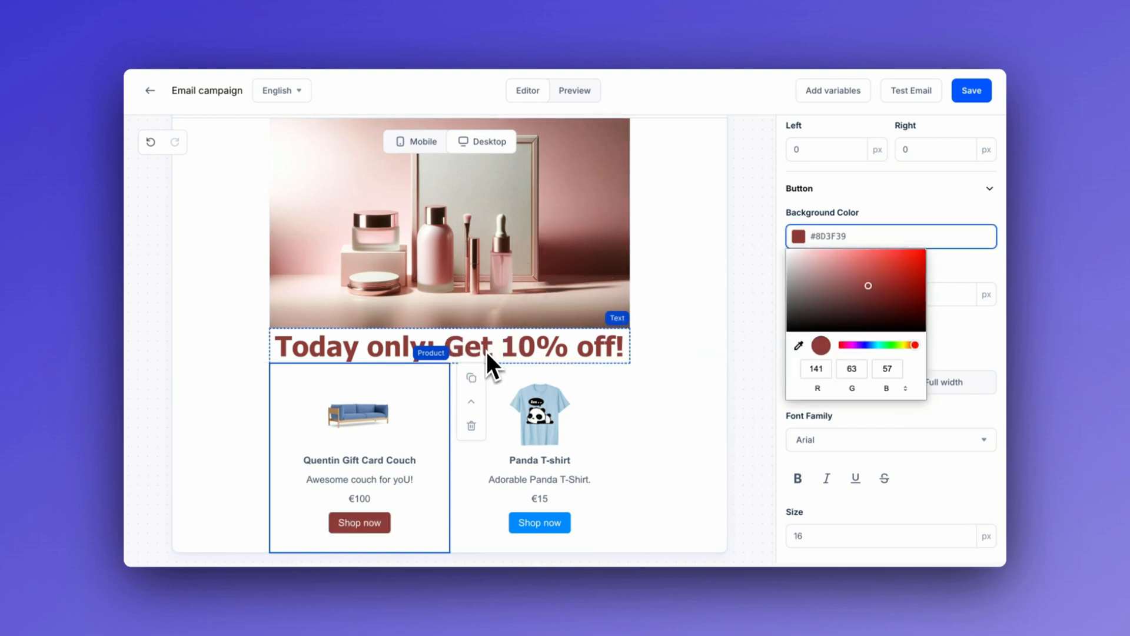
Set the Panda T-shirt's Shop now button background to #8D3F39 by sampling the couch's button.
scroll(871, 230, "up", 5)
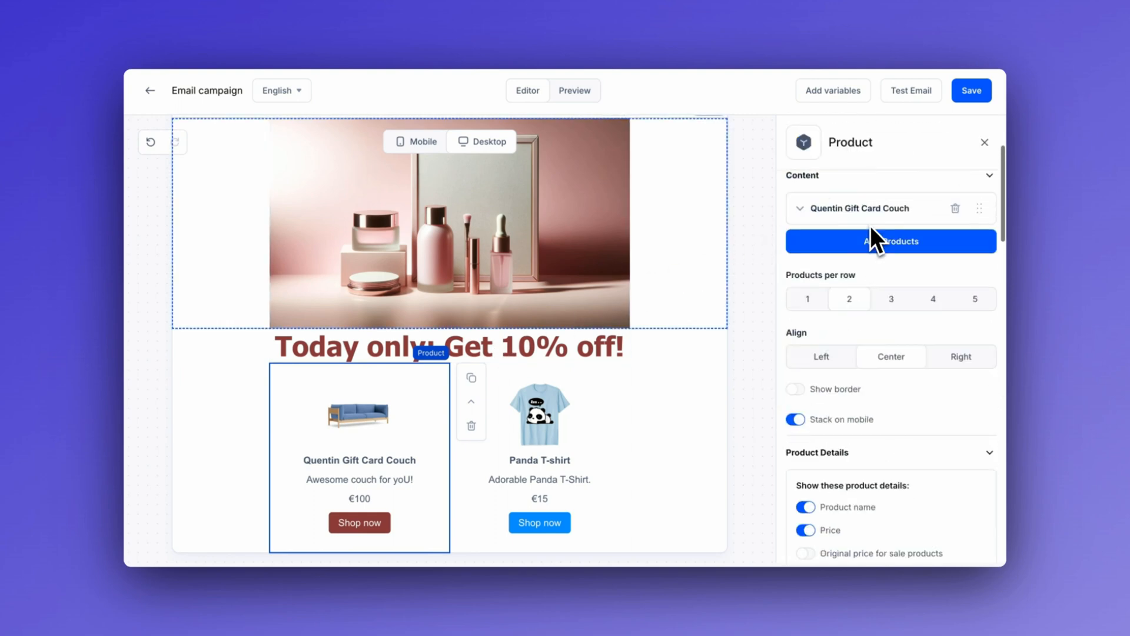
left_click(972, 152)
left_click(586, 502)
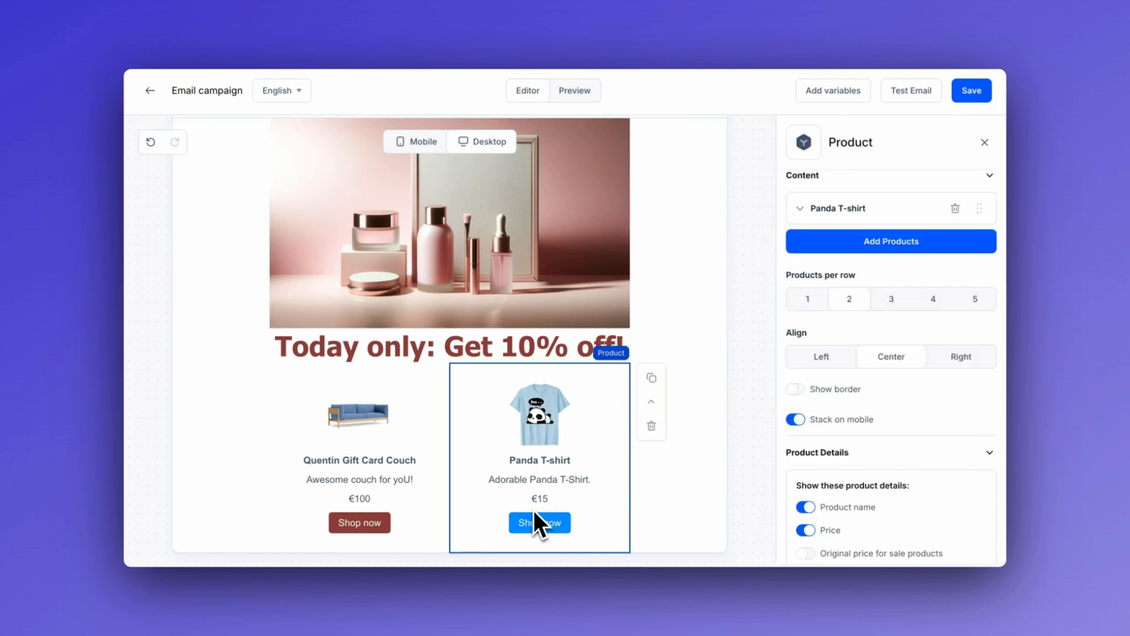
scroll(850, 443, "down", 10)
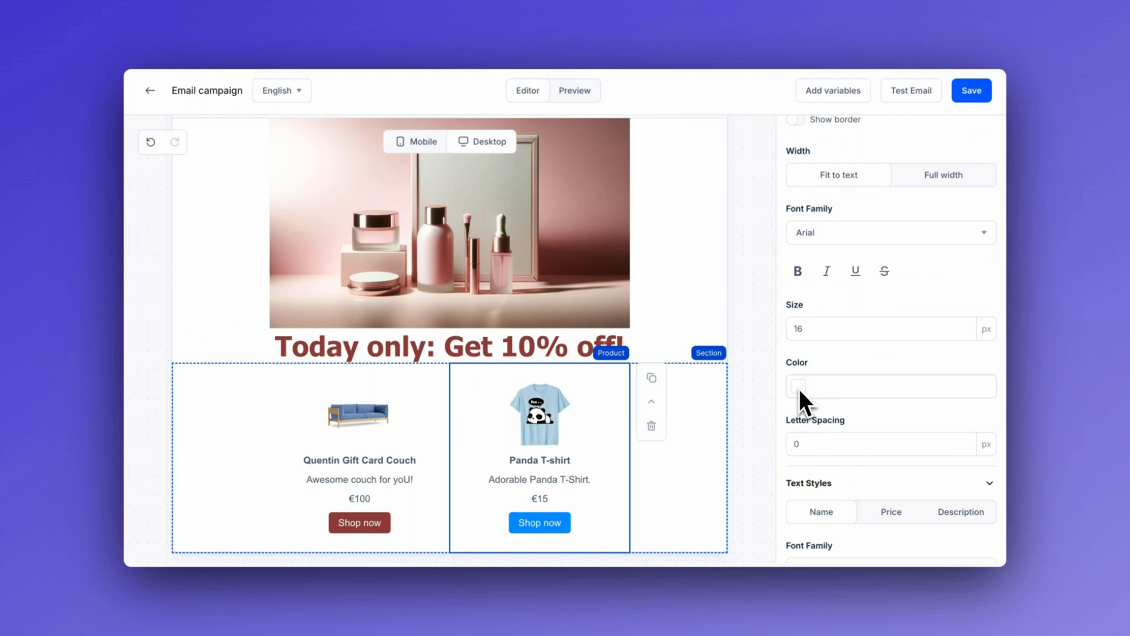
scroll(800, 398, "up", 4)
left_click(800, 250)
left_click(799, 354)
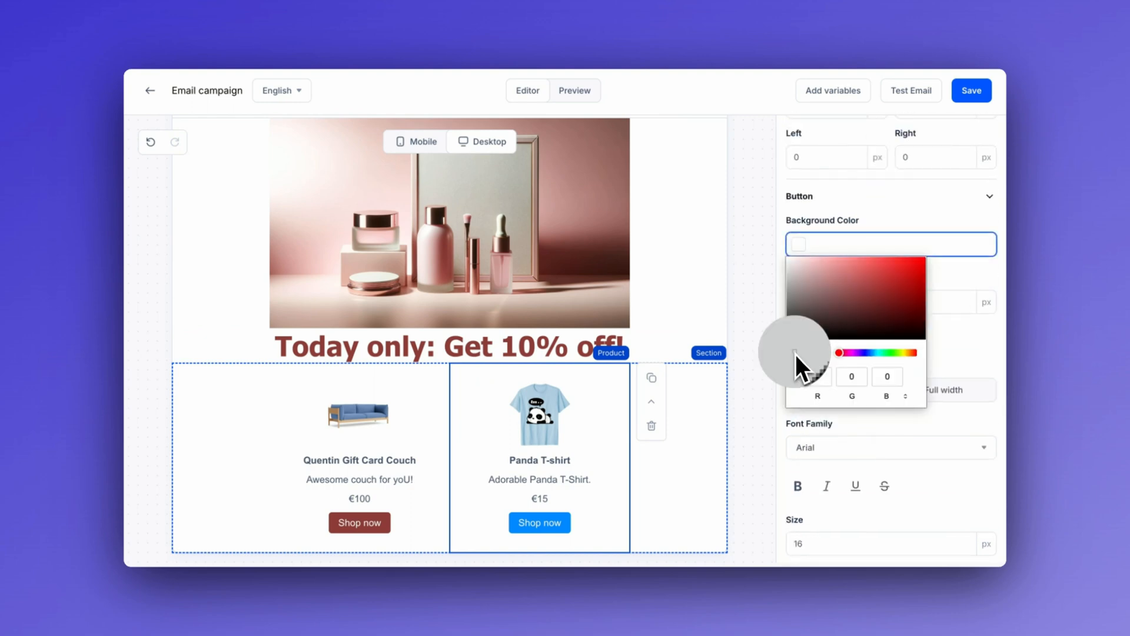
left_click(383, 524)
left_click(739, 395)
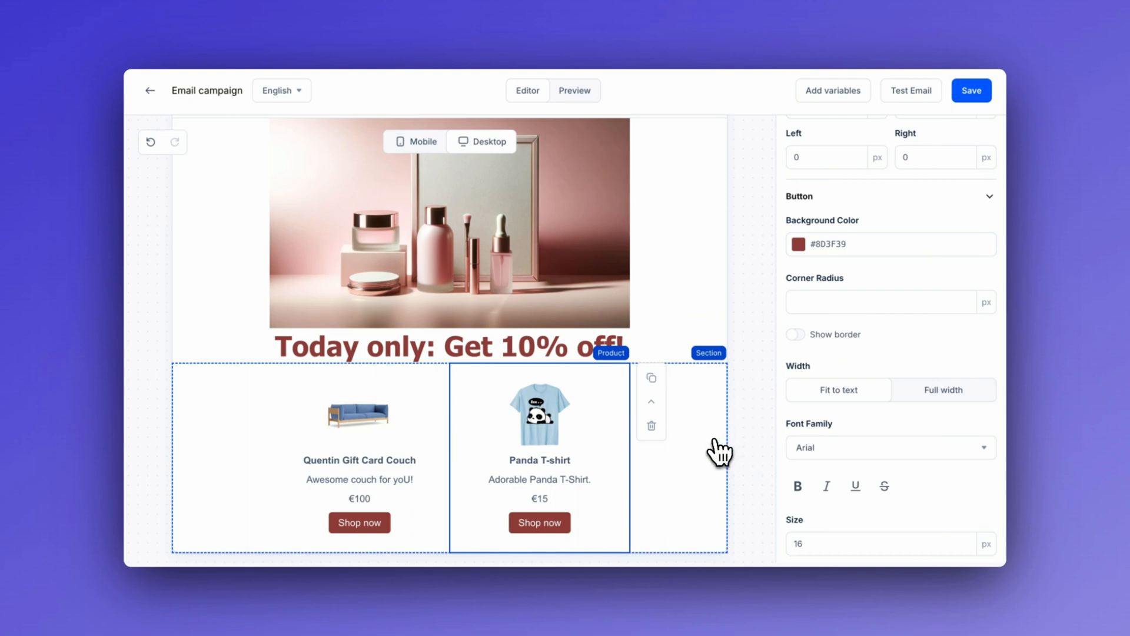
Add a full-width section between the headline and the products containing the text "Hi there! check out these products below!".
scroll(863, 347, "up", 15)
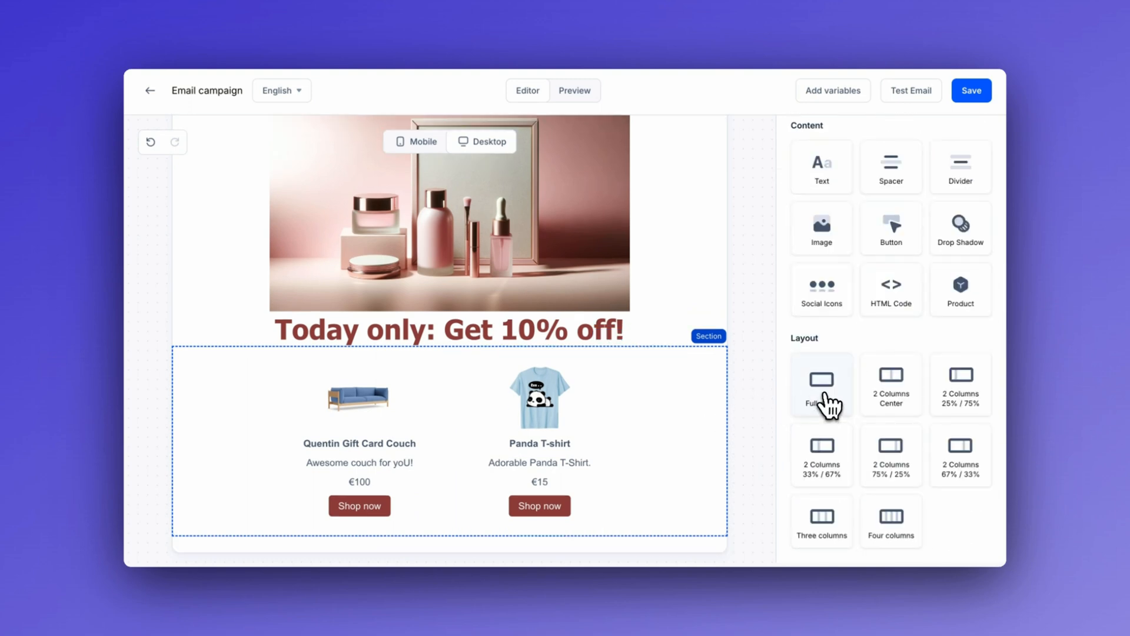
left_click_drag(828, 402, 606, 346)
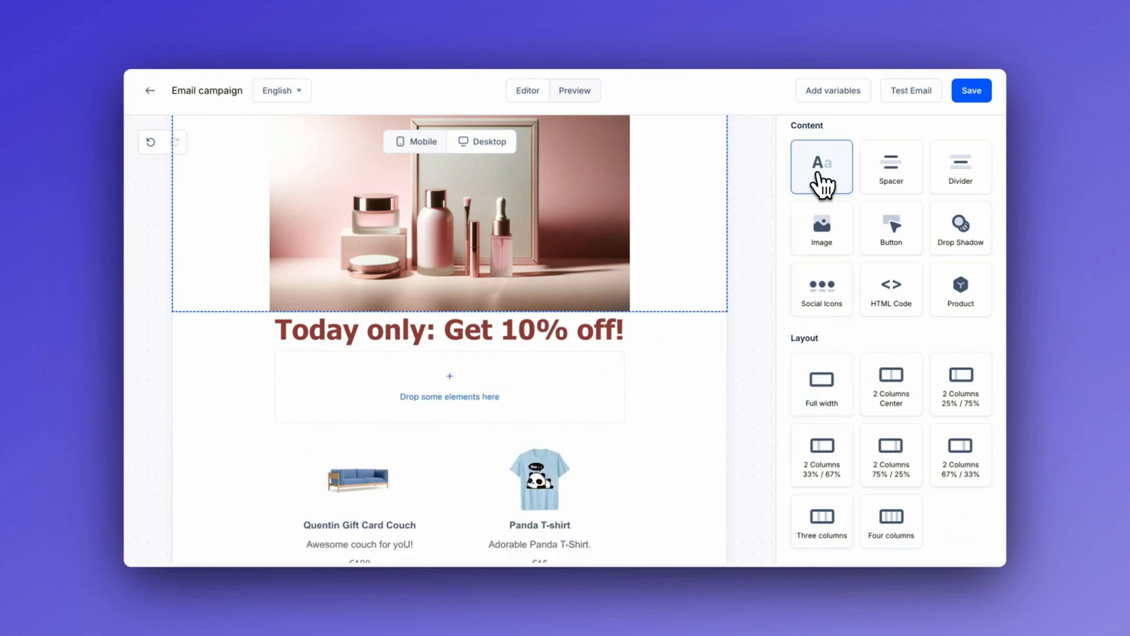
left_click_drag(822, 184, 424, 372)
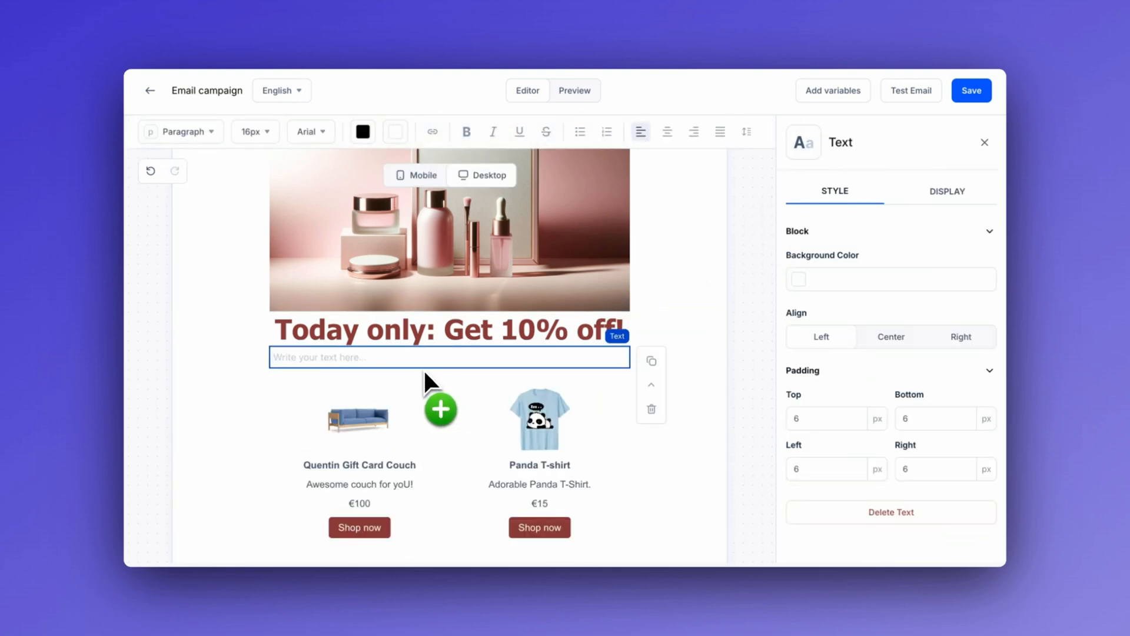
type("Hi there! check out these products below")
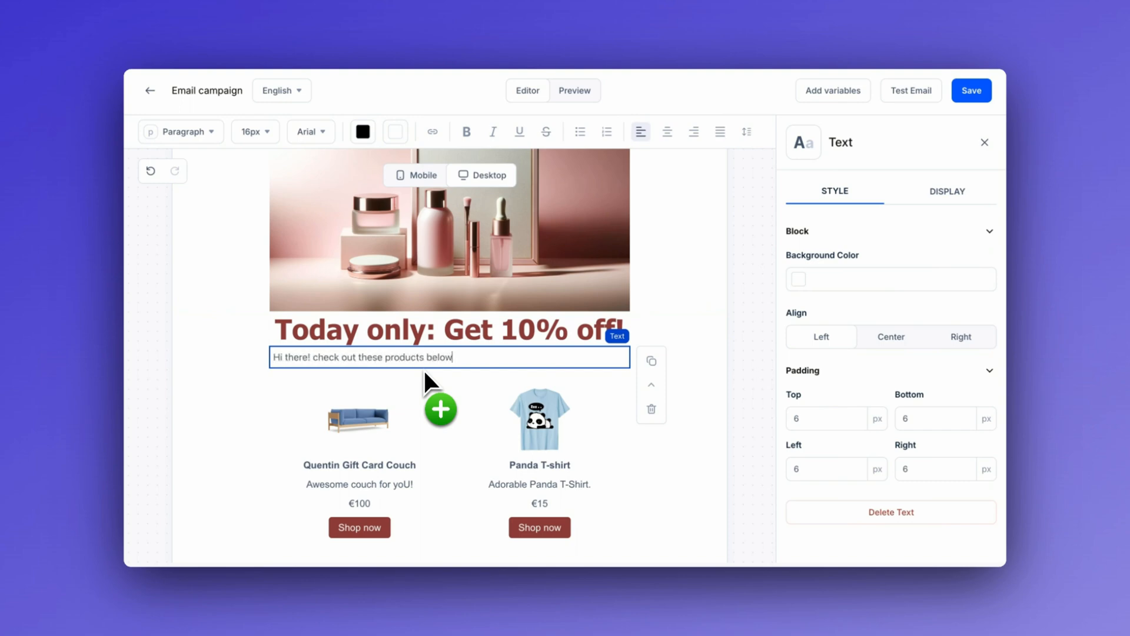
type("!")
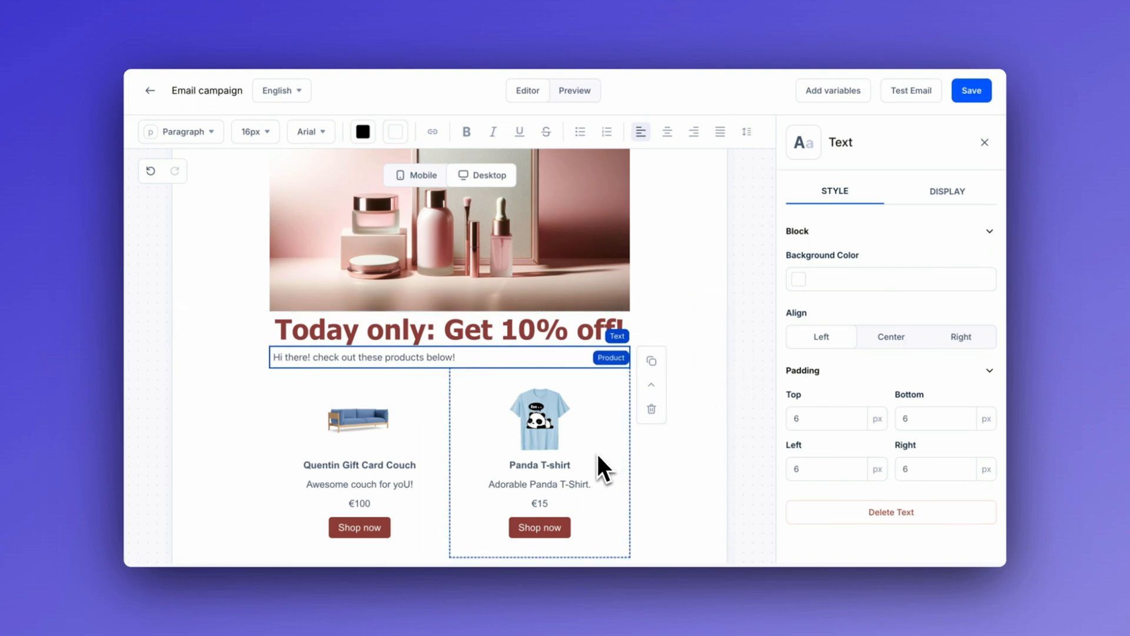
left_click(493, 357)
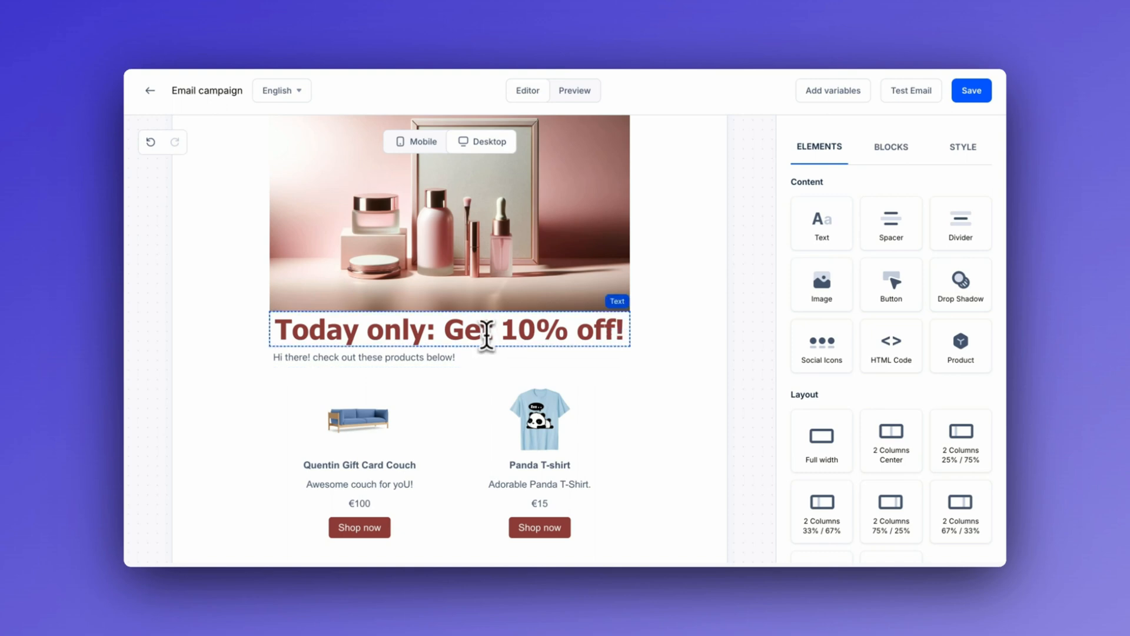
Set the headline text block's top, bottom, left and right padding to 15 px.
left_click(482, 330)
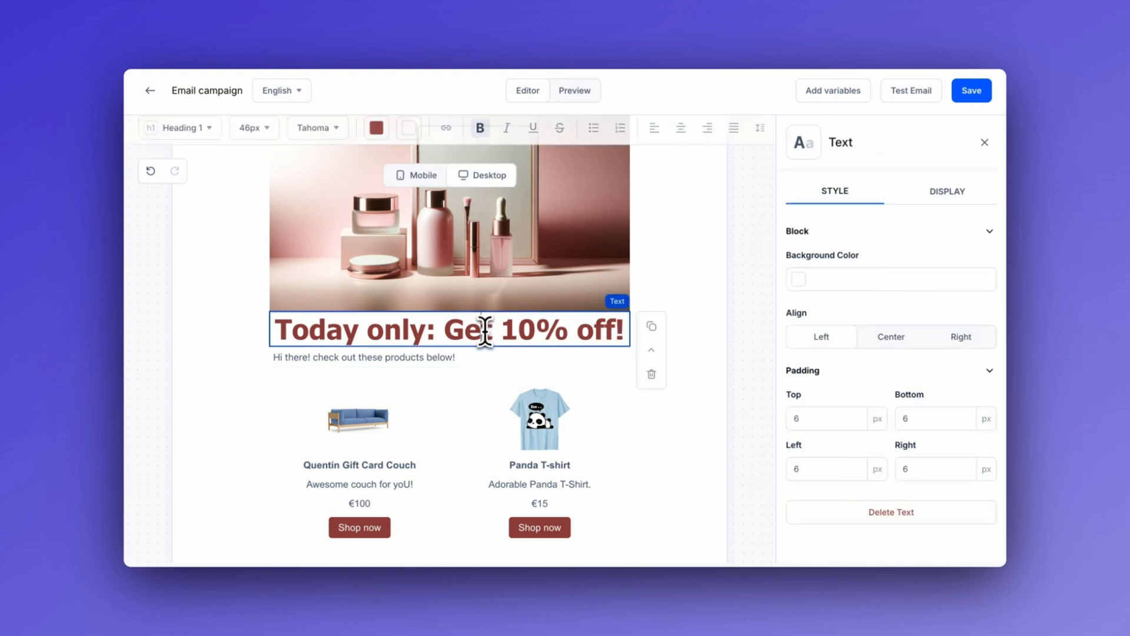
left_click(793, 419)
type("15")
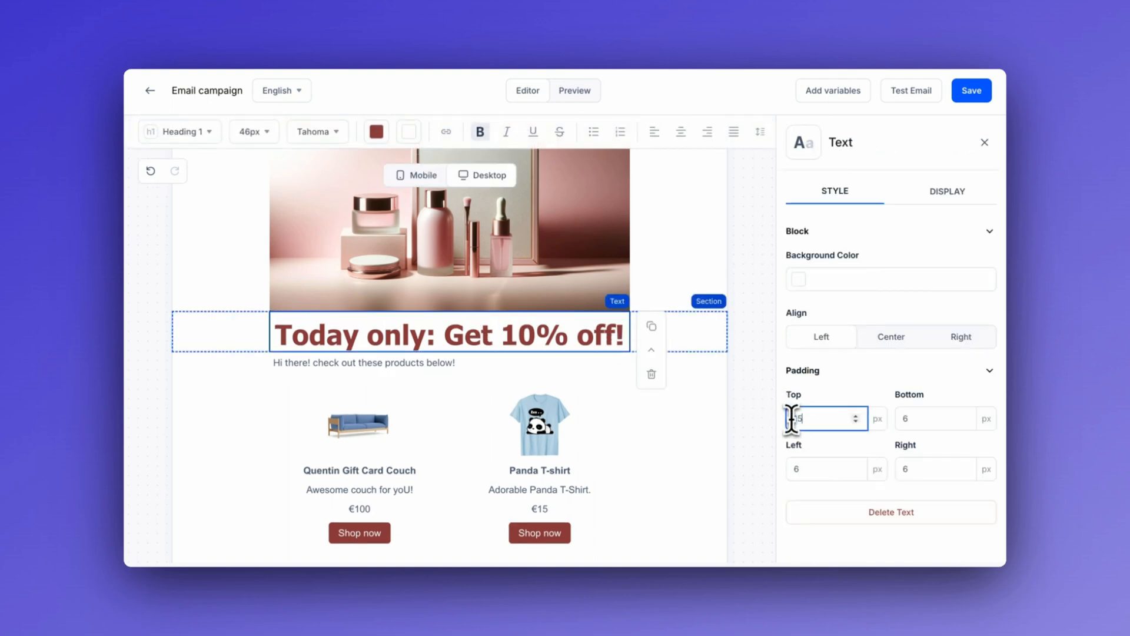
left_click(947, 420)
key("BackSpace")
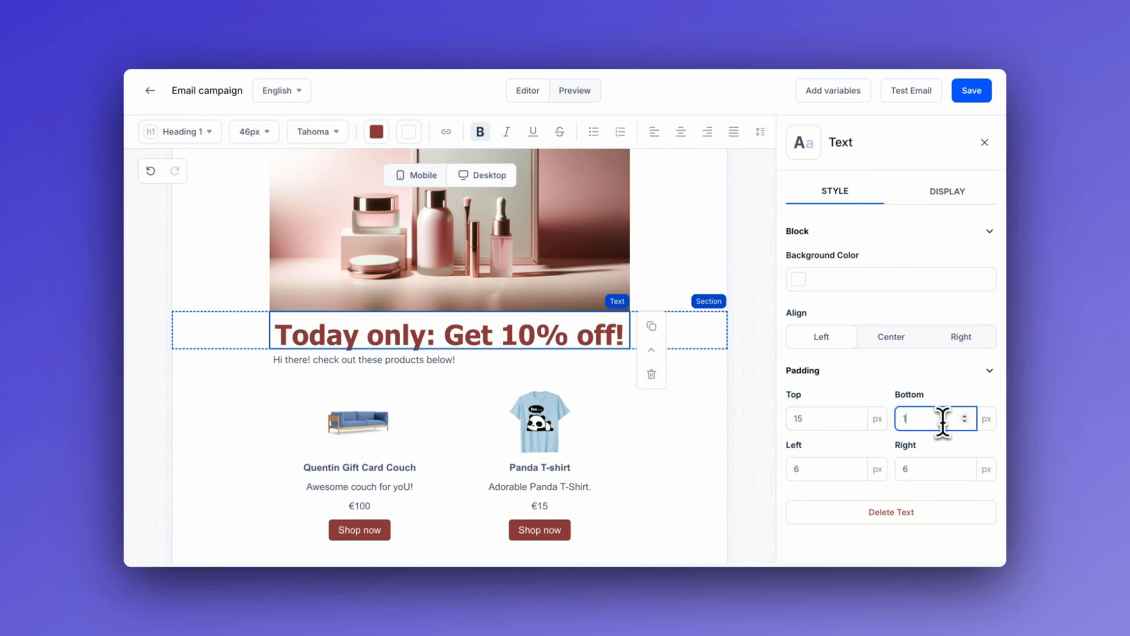
type("15")
key("Tab")
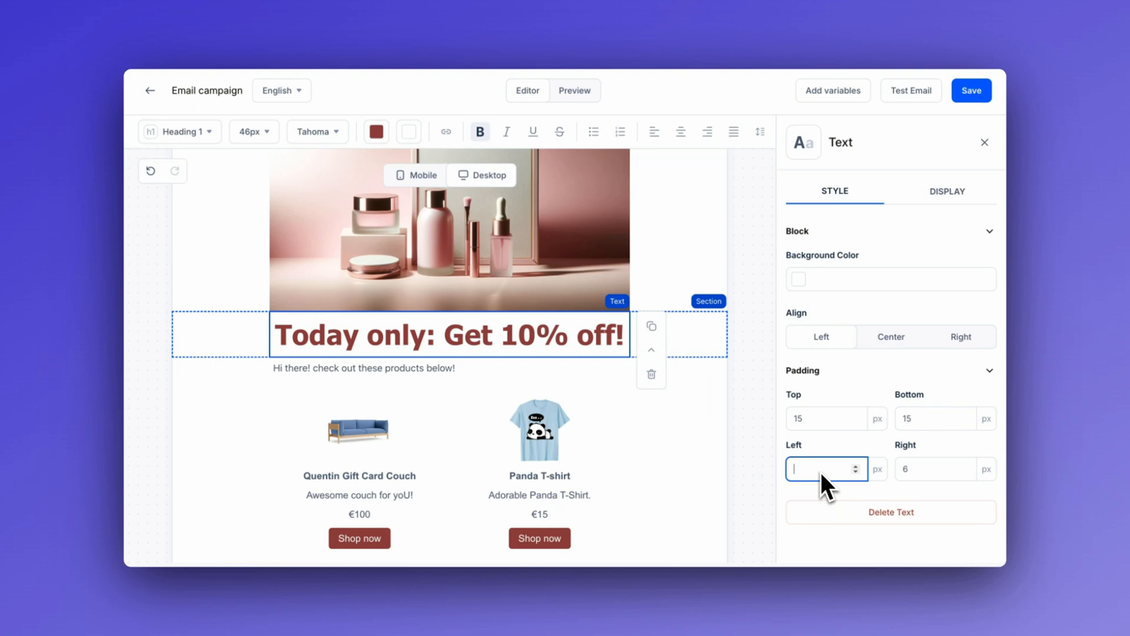
type("15")
left_click(934, 469)
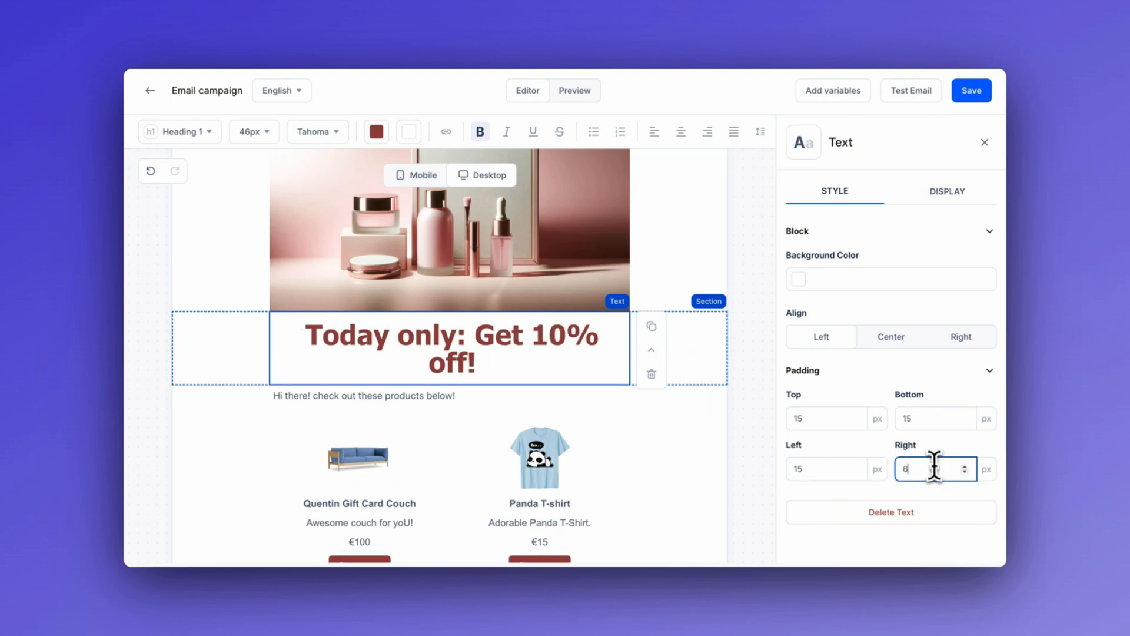
key("BackSpace")
type("15")
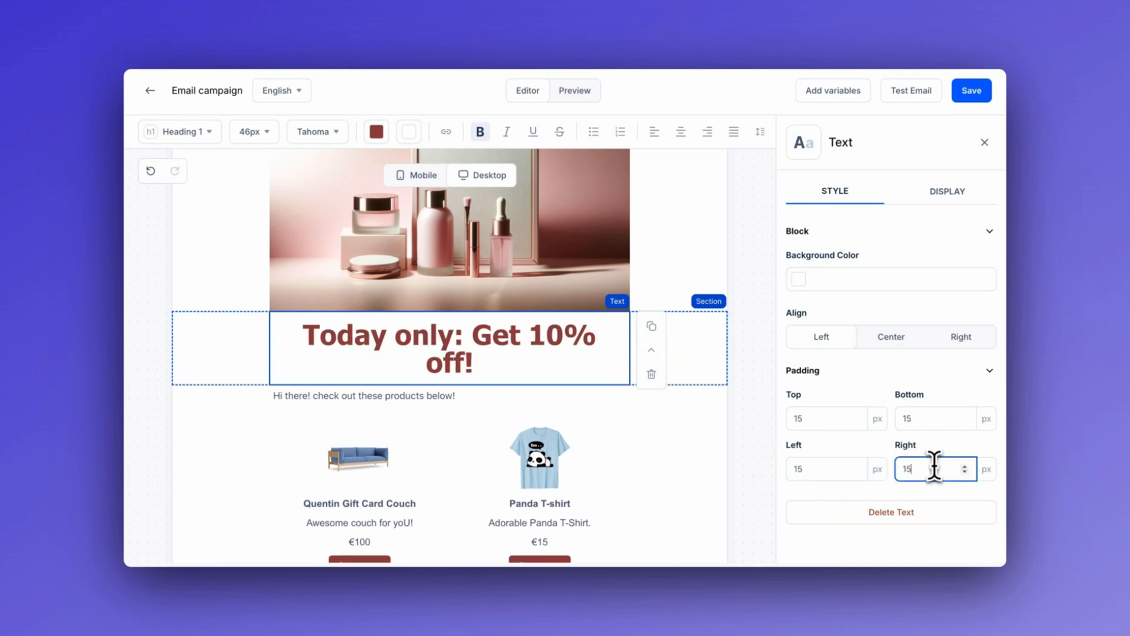
Set the font size of the headline "Today only: Get 10% off!" to 38px.
left_click(356, 332)
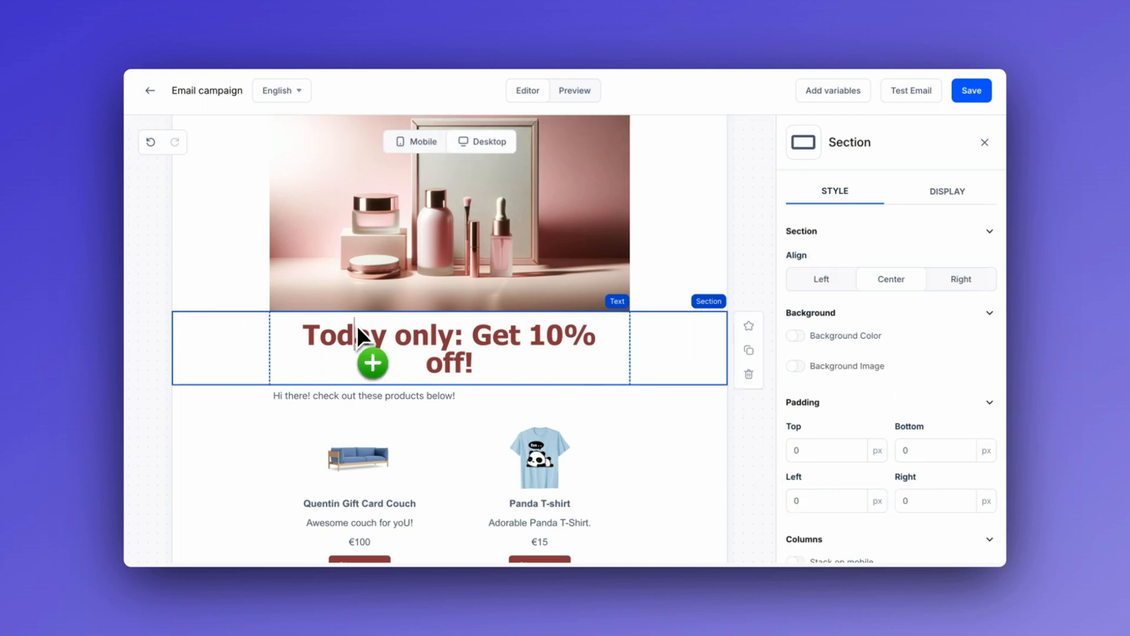
left_click(475, 365)
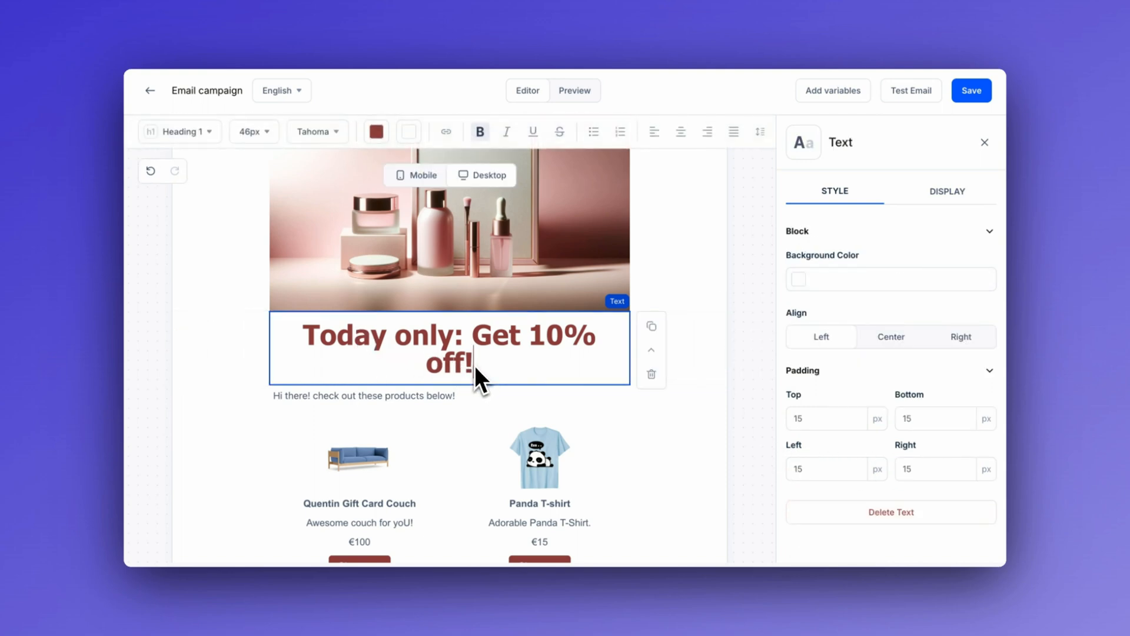
triple_click(474, 365)
left_click(262, 133)
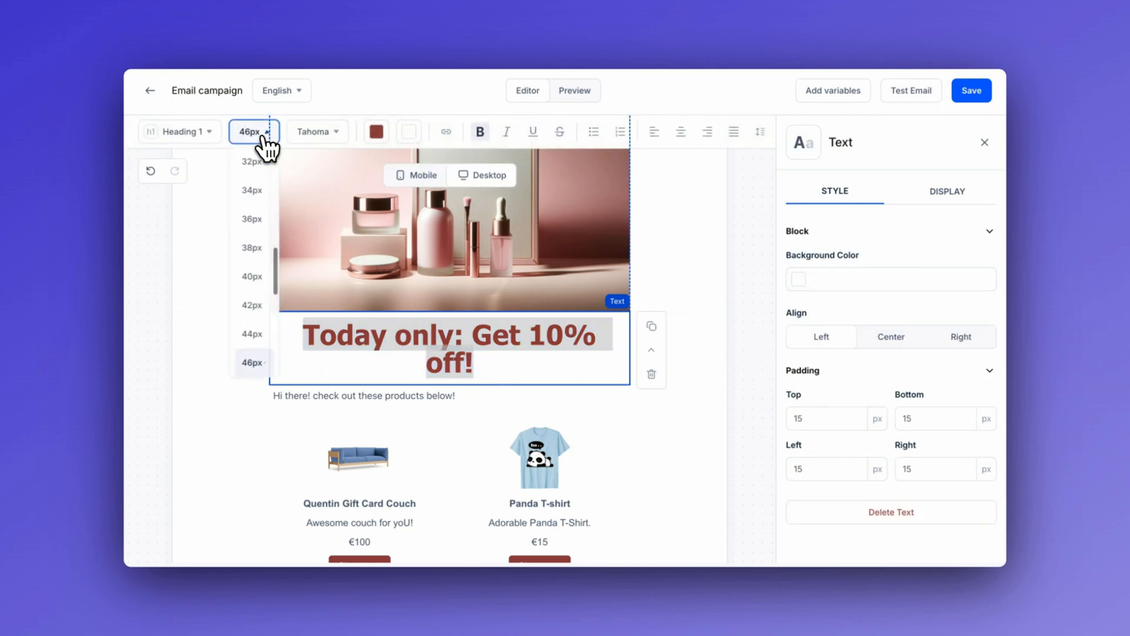
left_click(252, 248)
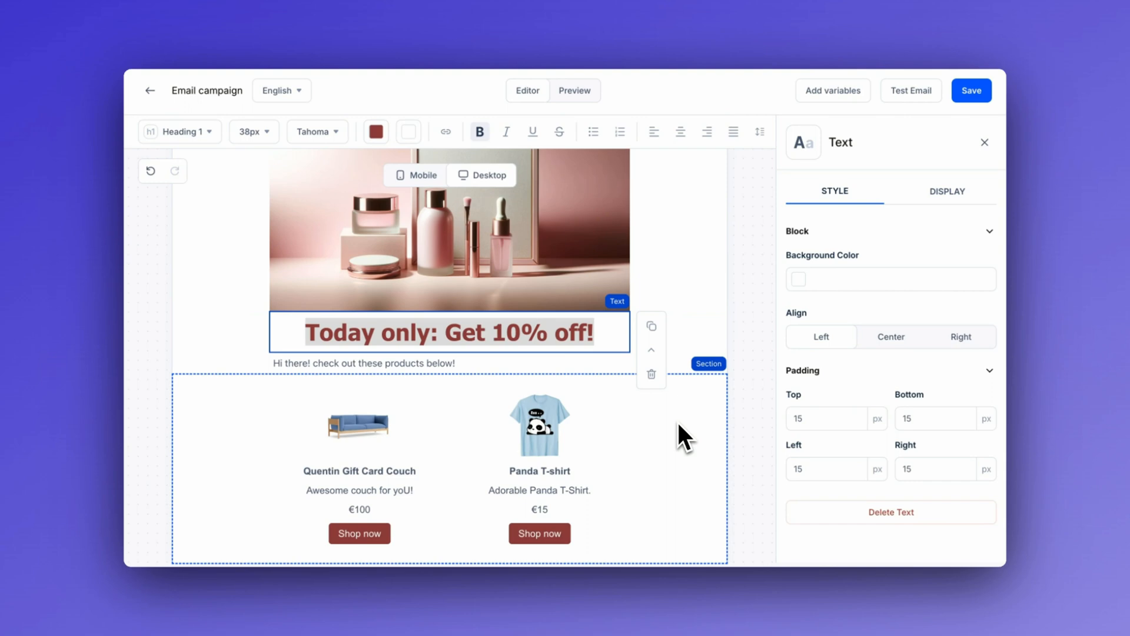
Set the top, bottom, left and right padding of the intro text block below the headline to 10 px.
left_click(520, 364)
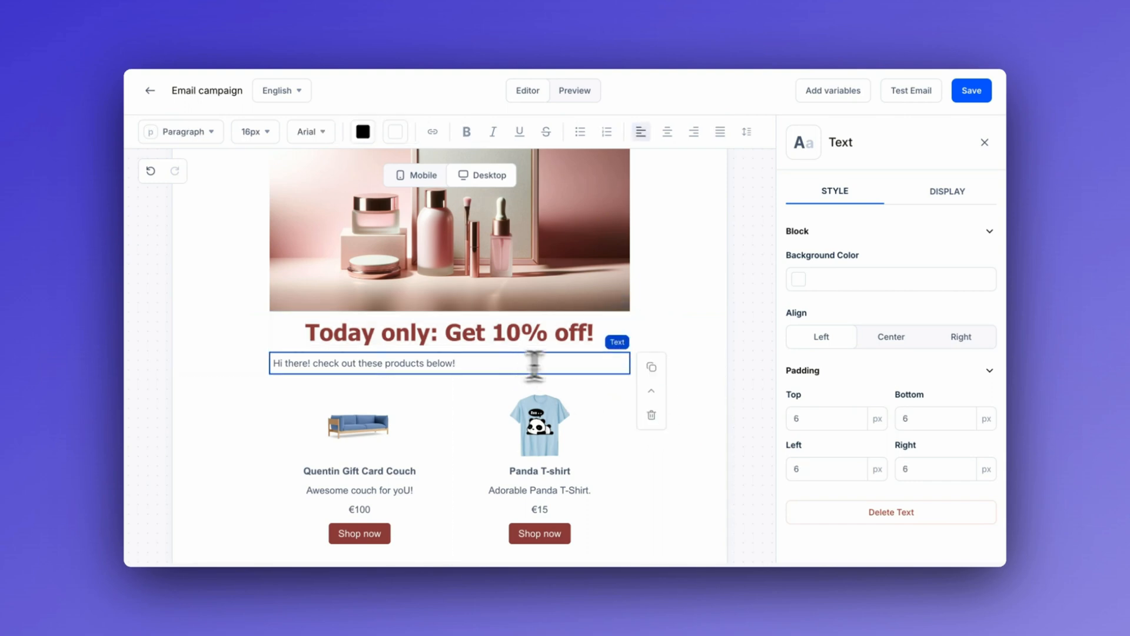
left_click(803, 419)
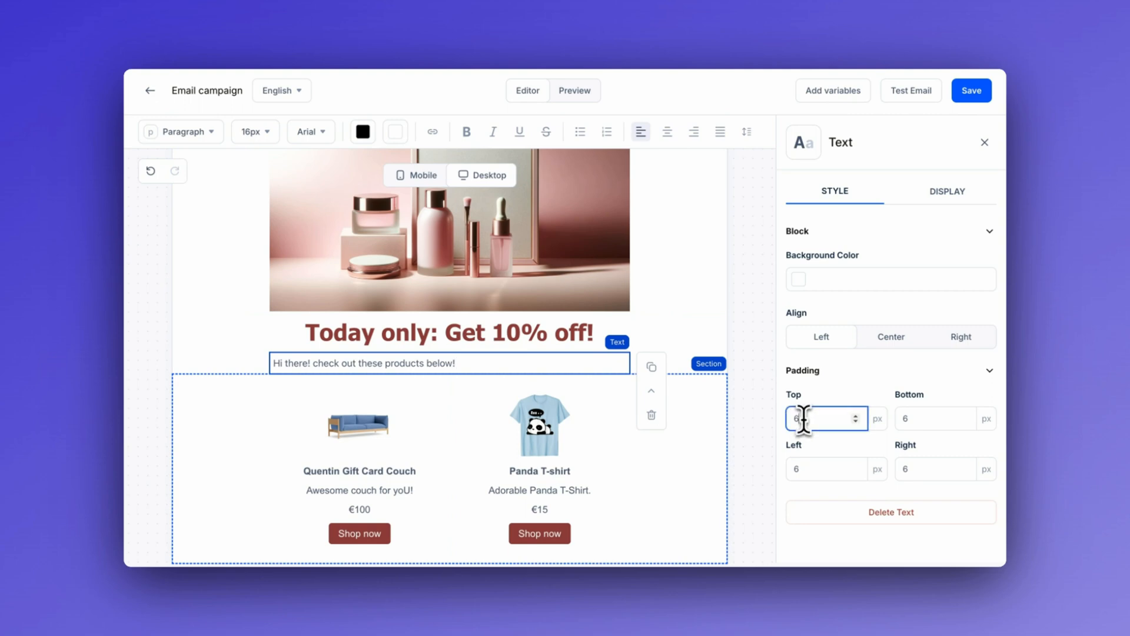
key("BackSpace")
type("10")
left_click(921, 419)
key("BackSpace")
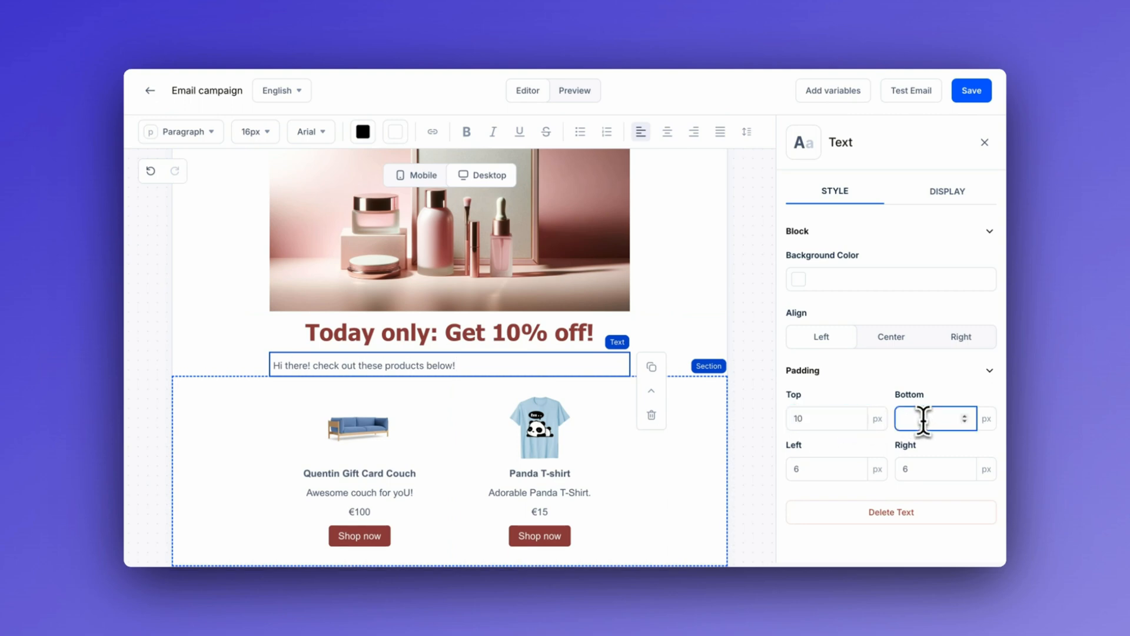
type("10")
left_click(804, 471)
key("BackSpace")
type("10")
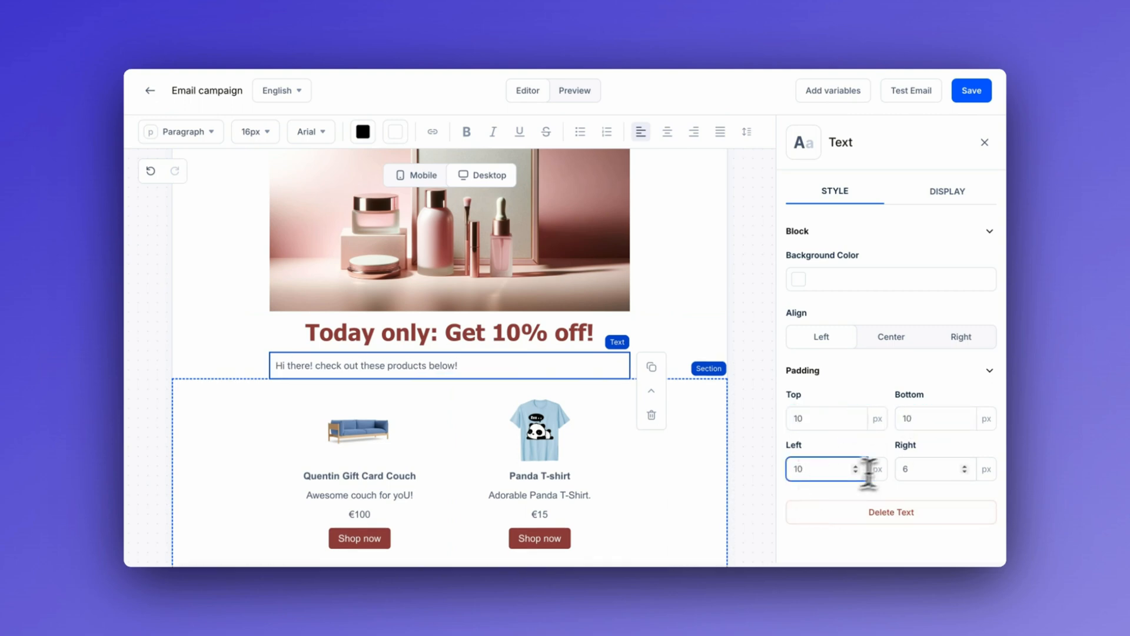
left_click(909, 469)
key("BackSpace")
type("10")
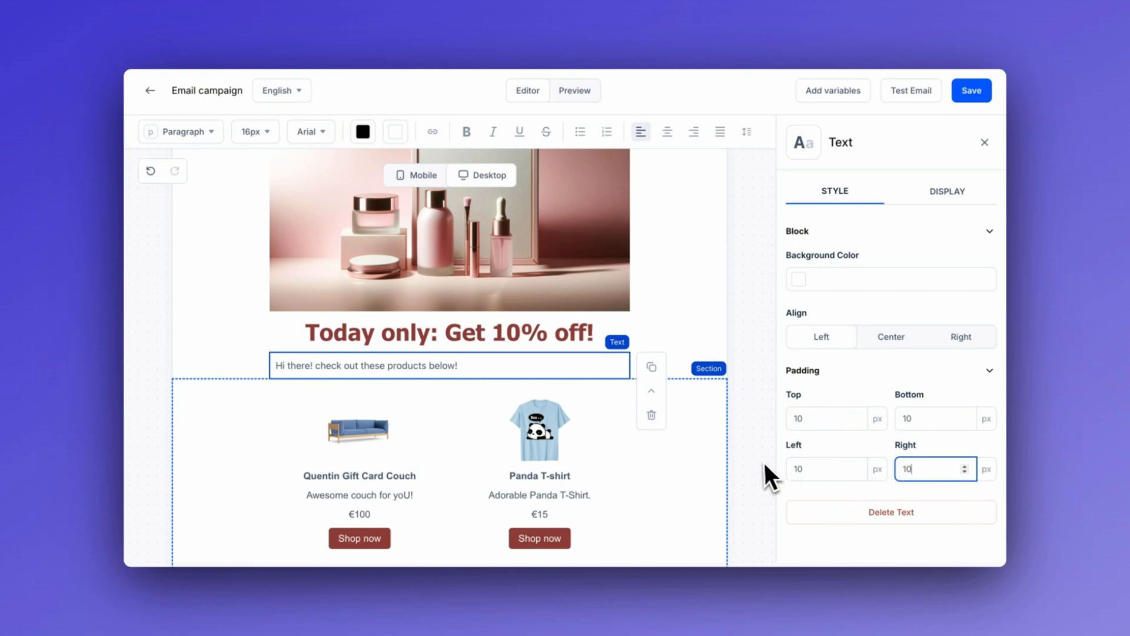
left_click(761, 461)
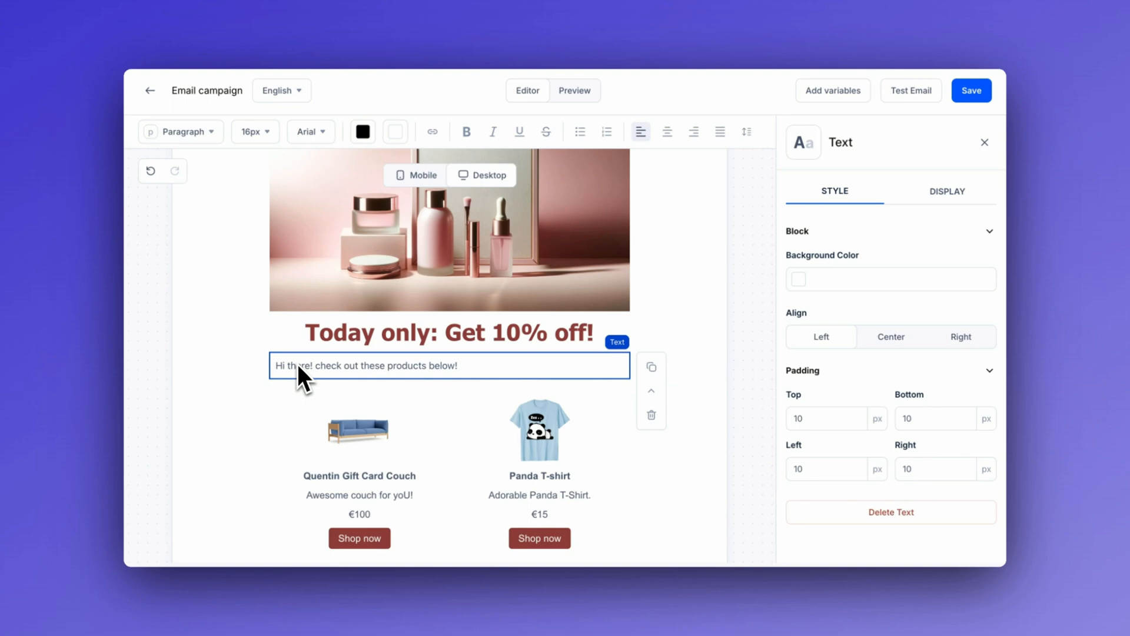
Search the variables for "first name" and save the Contact First name attribute as the template variable firstname.
left_click(817, 94)
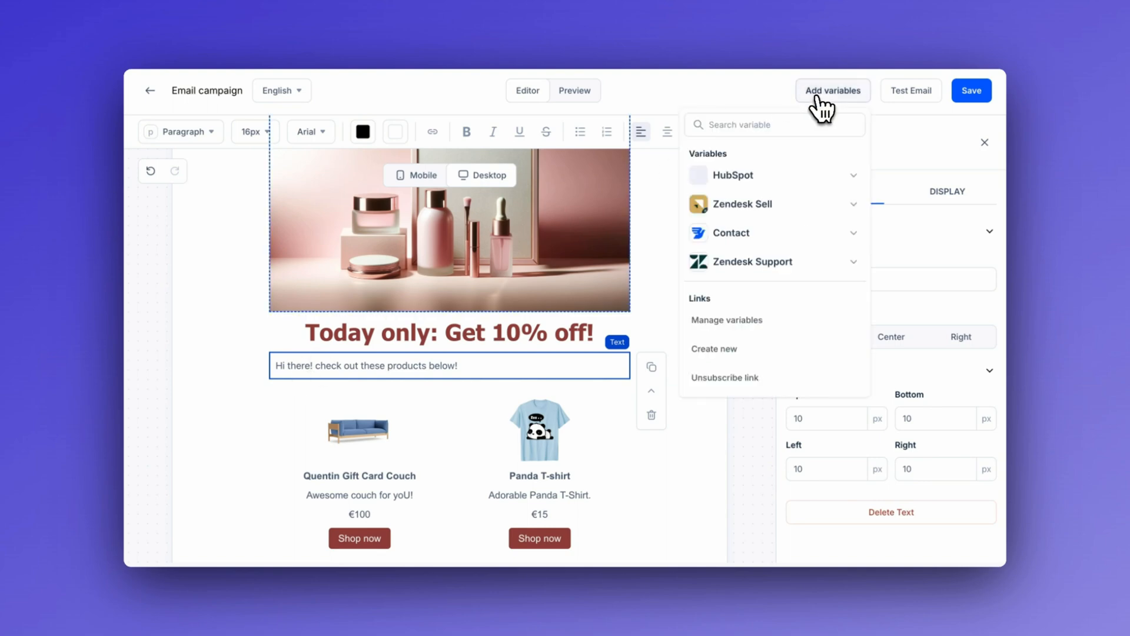
left_click(781, 125)
type("first name")
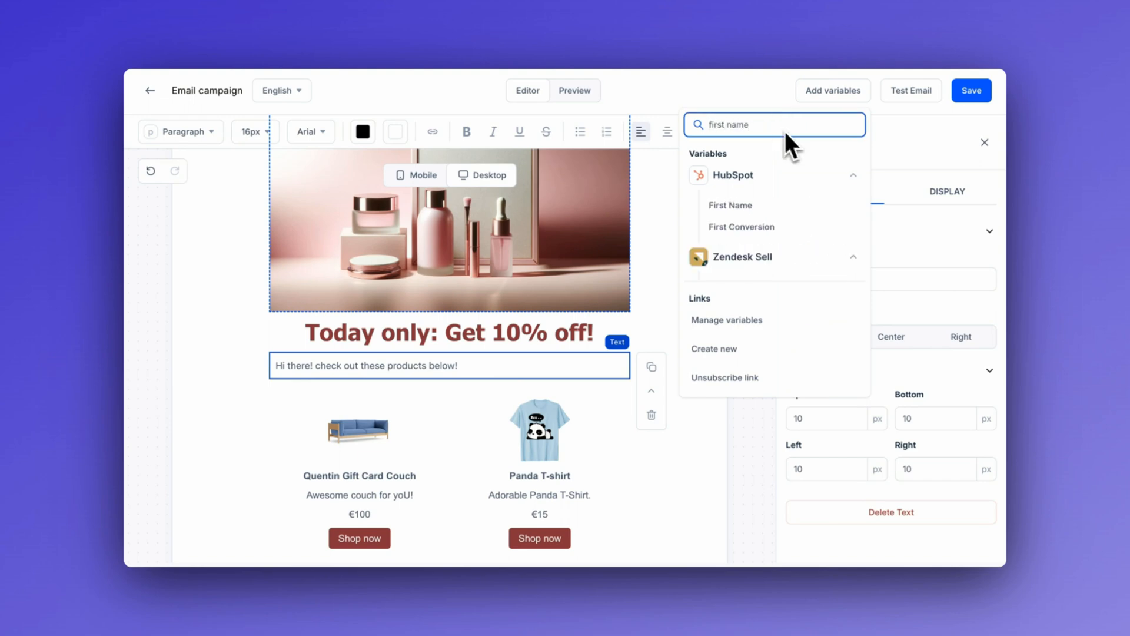
scroll(853, 191, "down", 1)
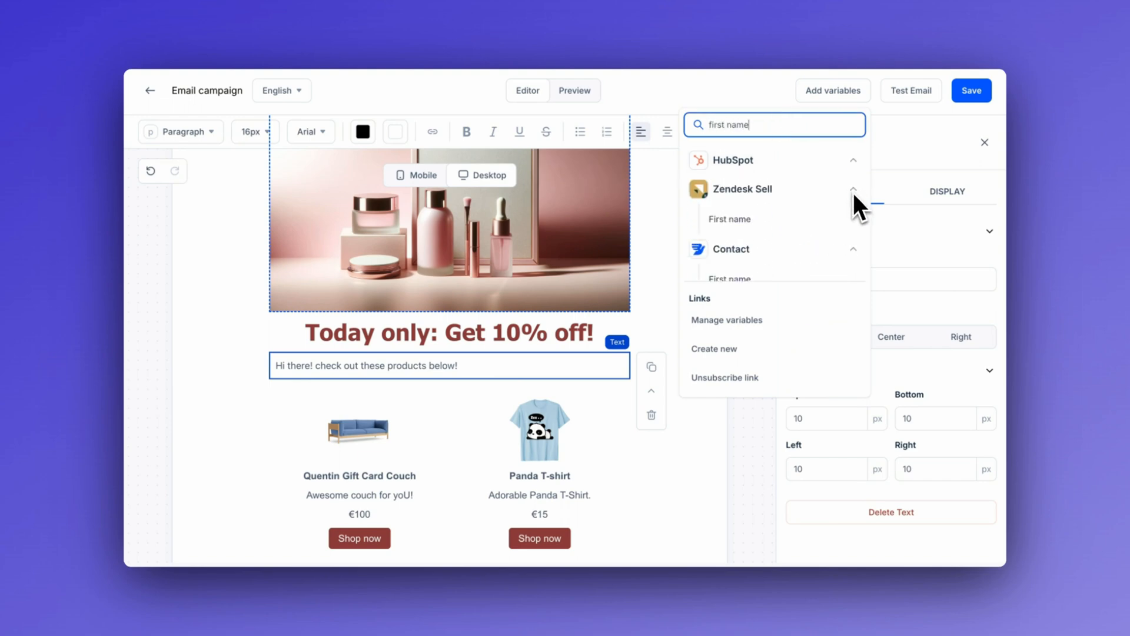
scroll(853, 191, "down", 1)
scroll(853, 190, "down", 1)
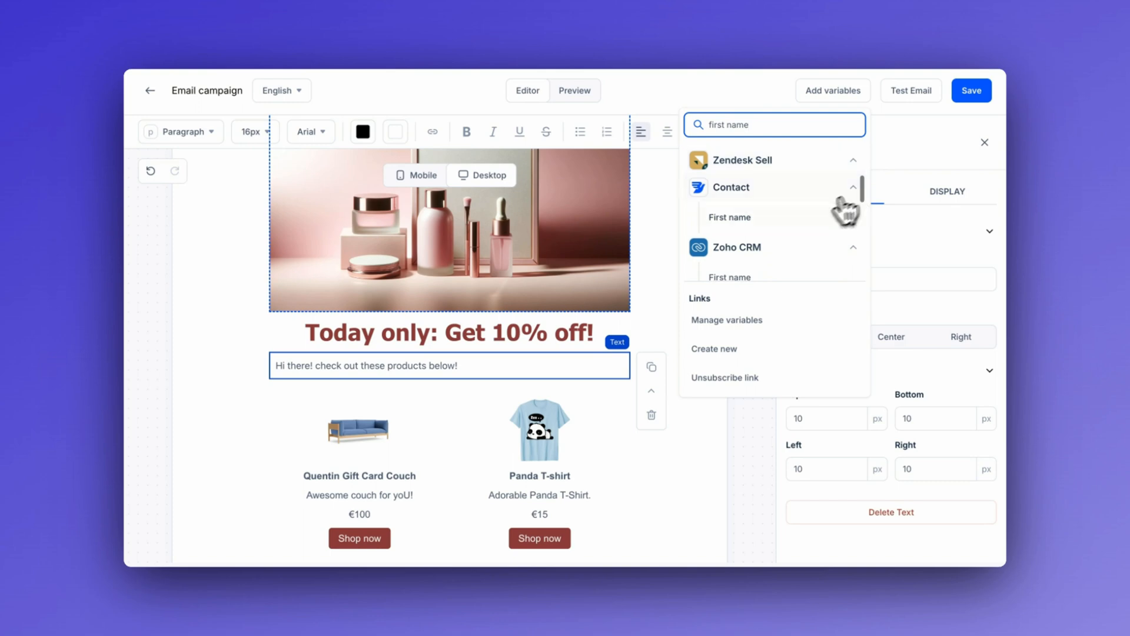
left_click(788, 223)
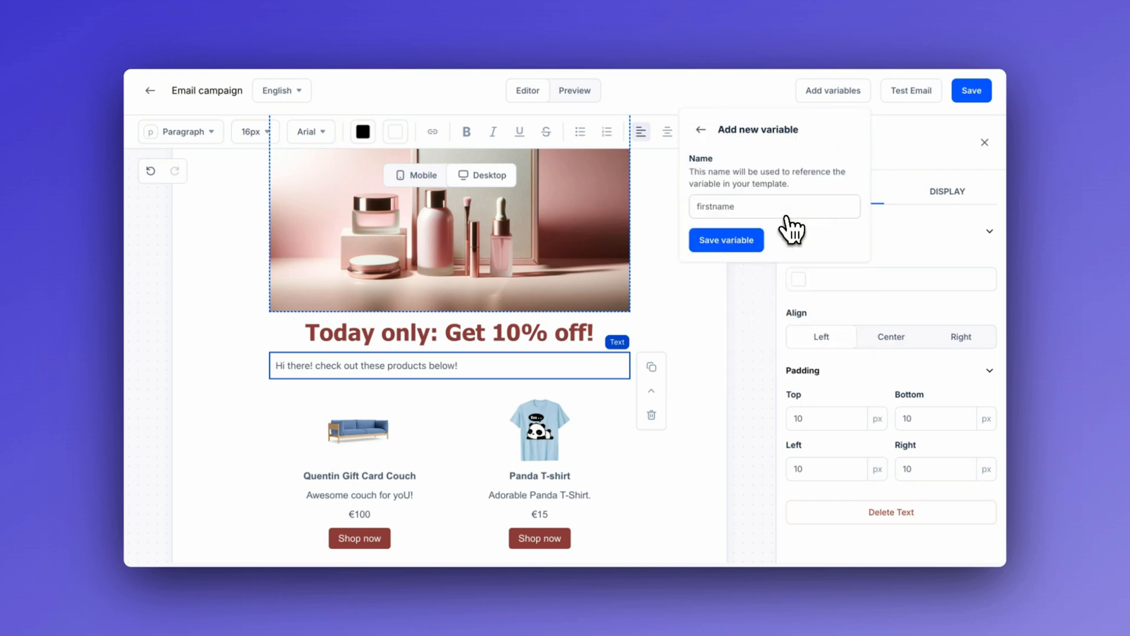
left_click(723, 240)
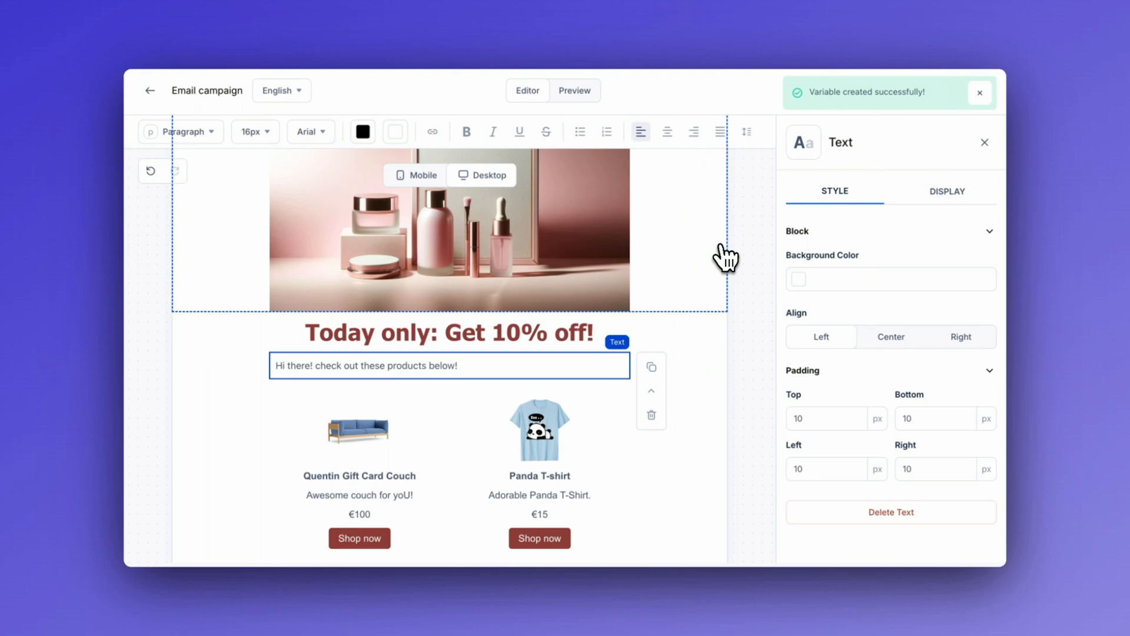
Replace the word "there" in the intro text's greeting with the {{firstname}} variable.
double_click(301, 366)
key("BackSpace")
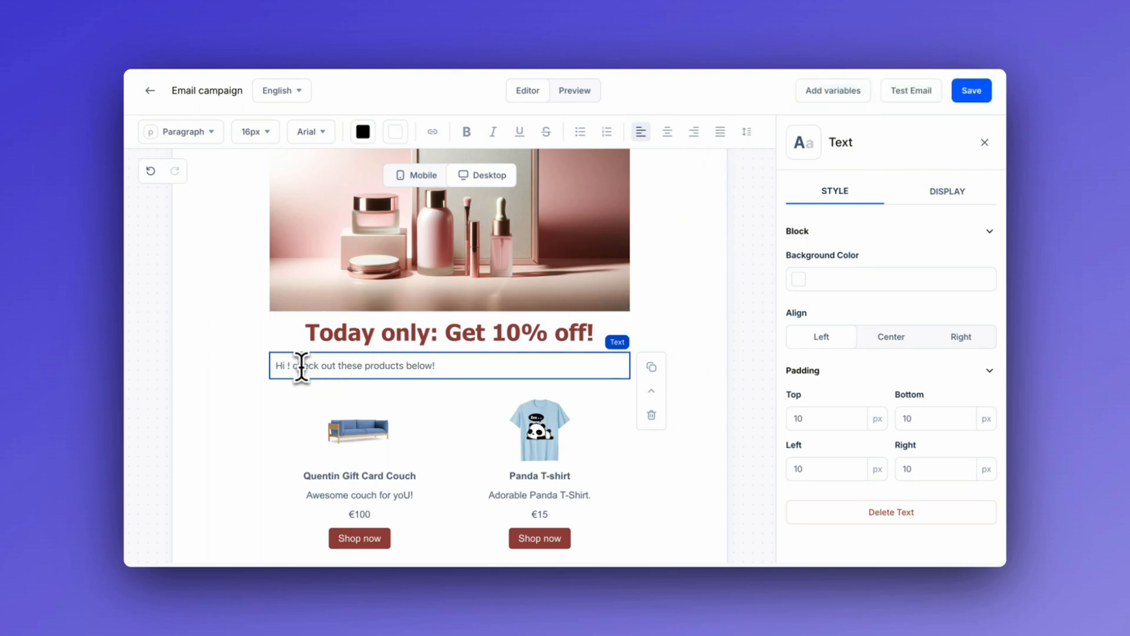
type("{{")
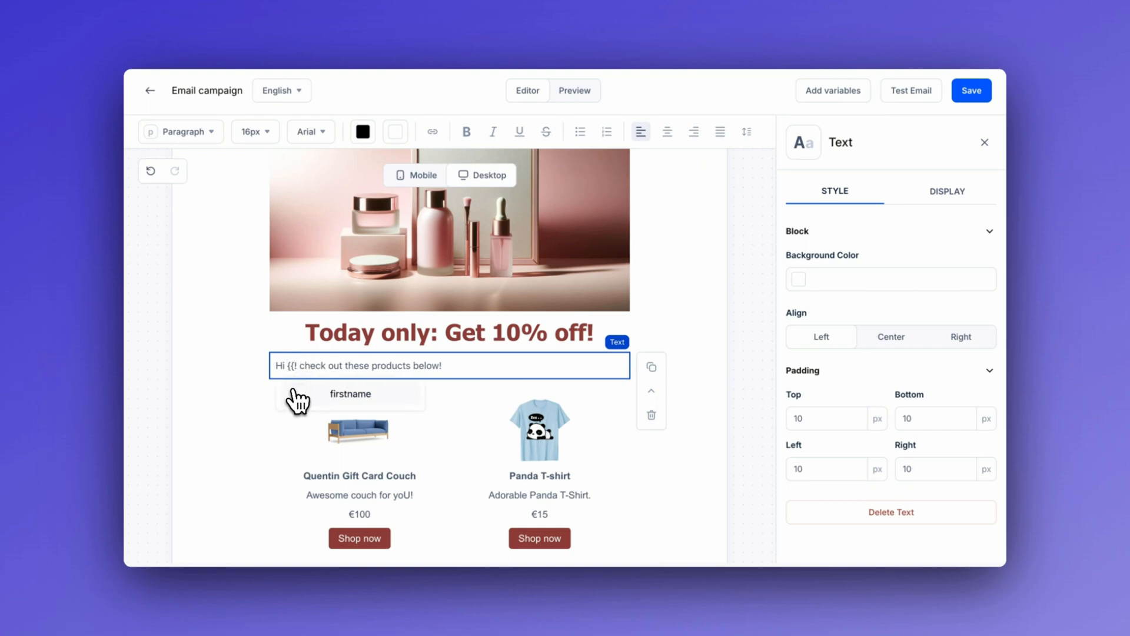
left_click(296, 394)
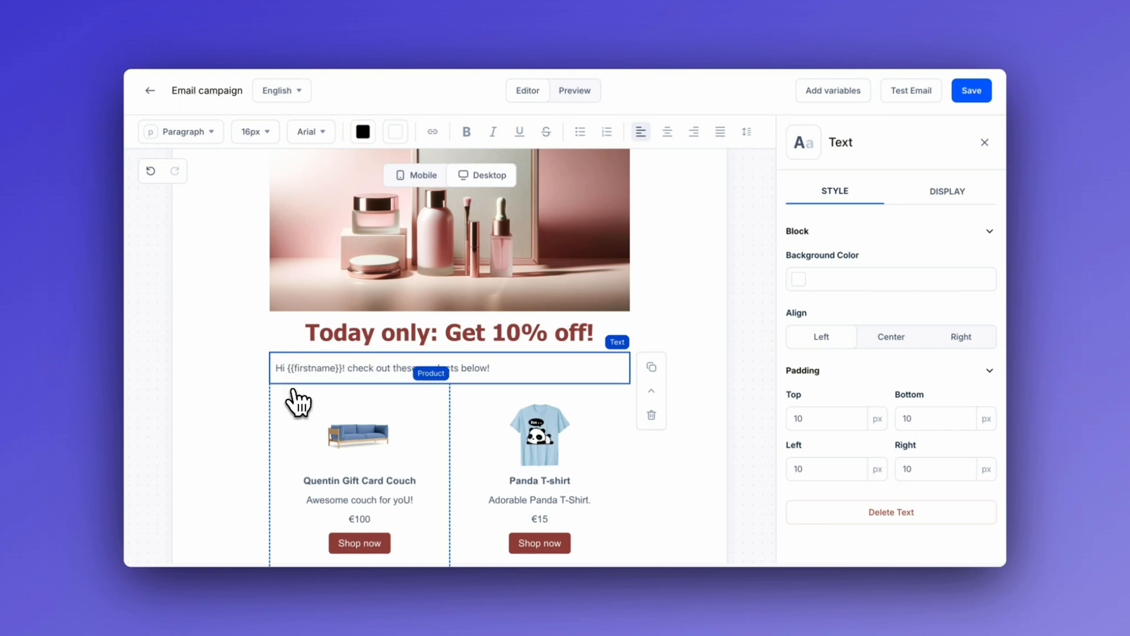
left_click(520, 369)
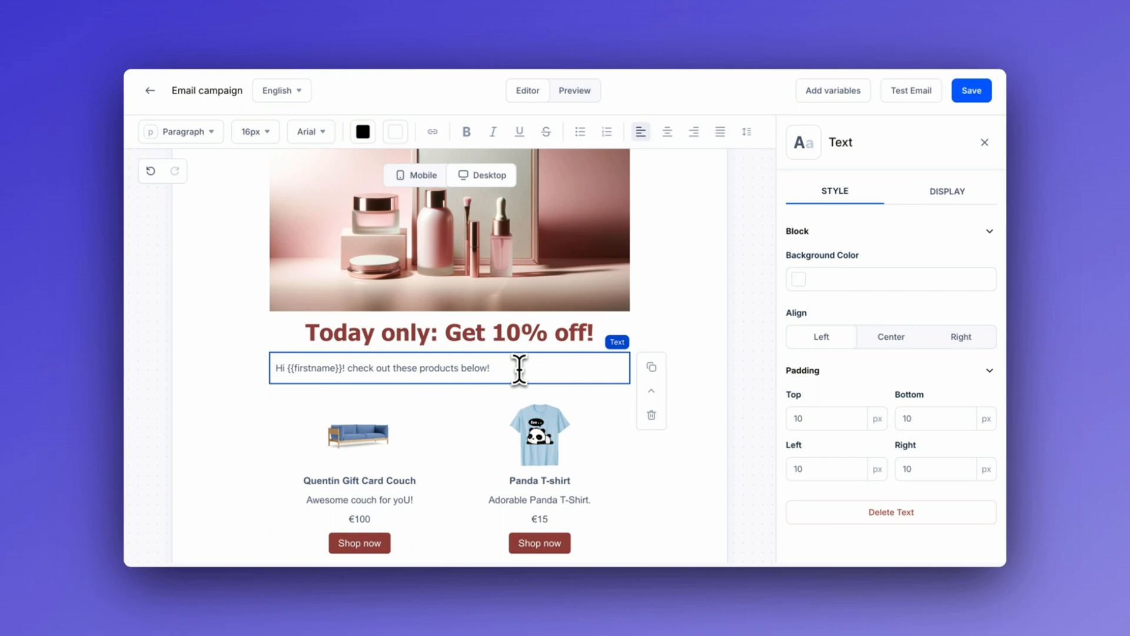
Add a full-width section below the two products and place a Social Icons element in it.
scroll(519, 369, "down", 1)
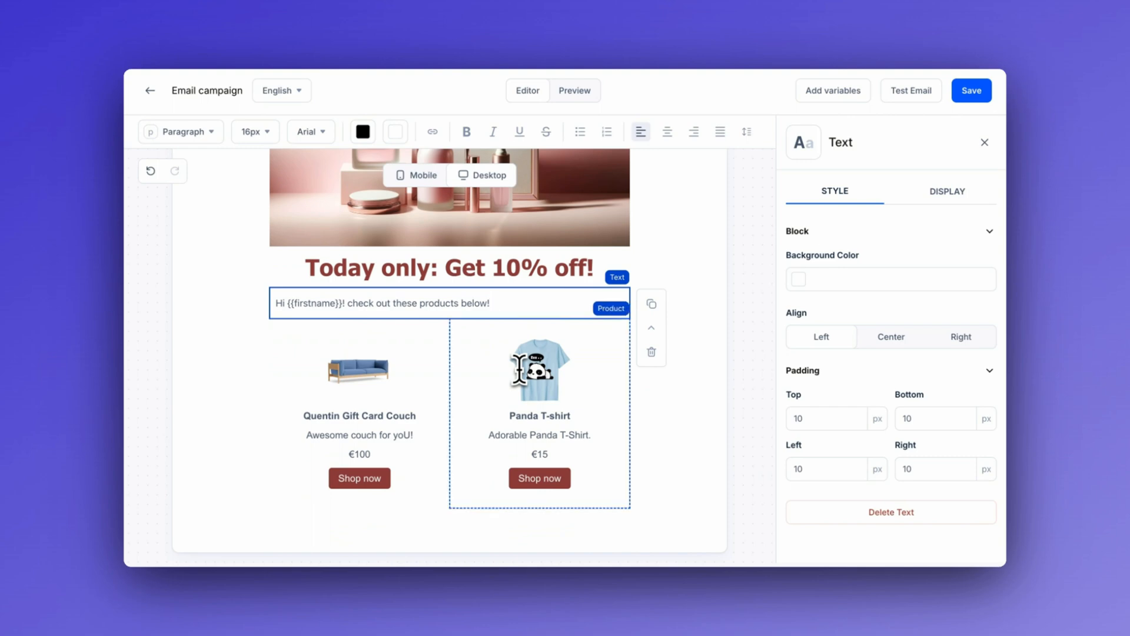
left_click(643, 531)
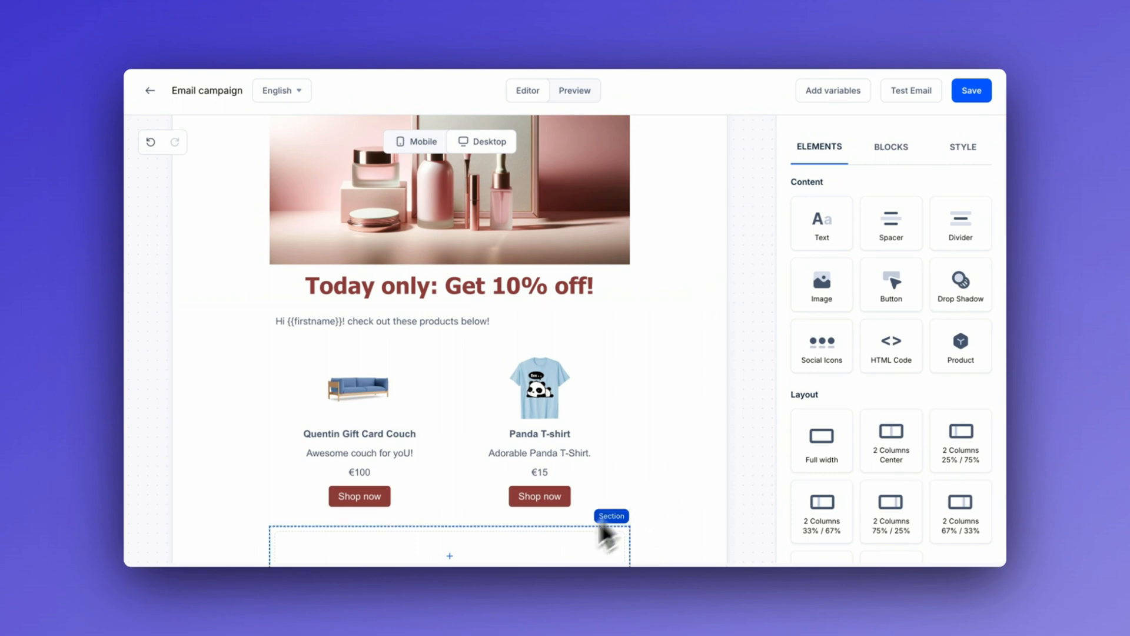
scroll(576, 453, "down", 1)
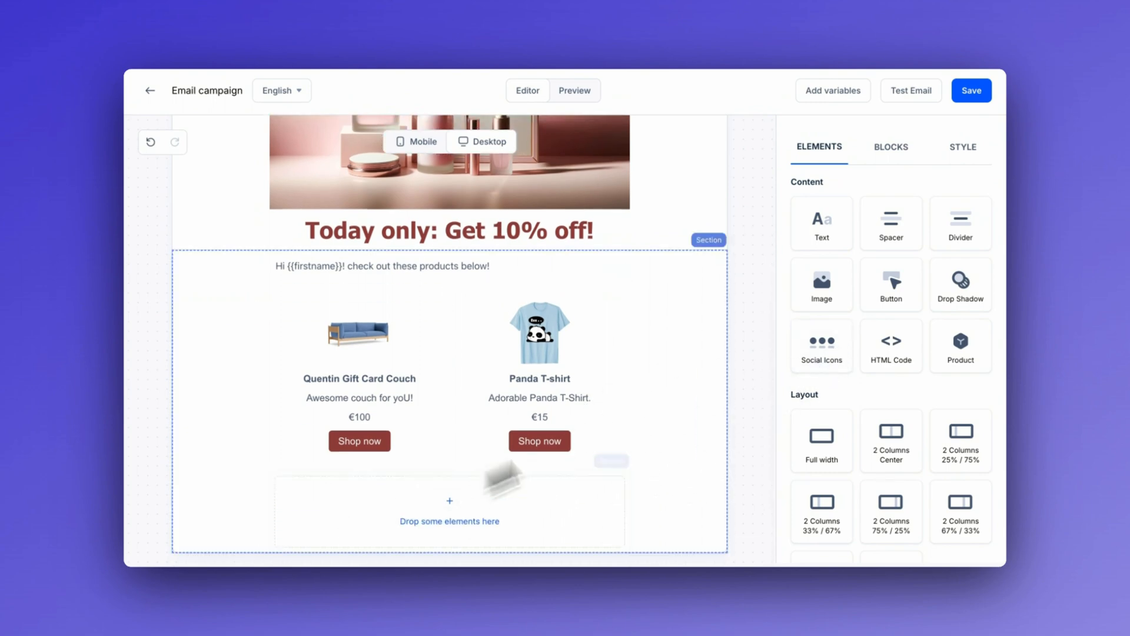
left_click_drag(810, 369, 527, 504)
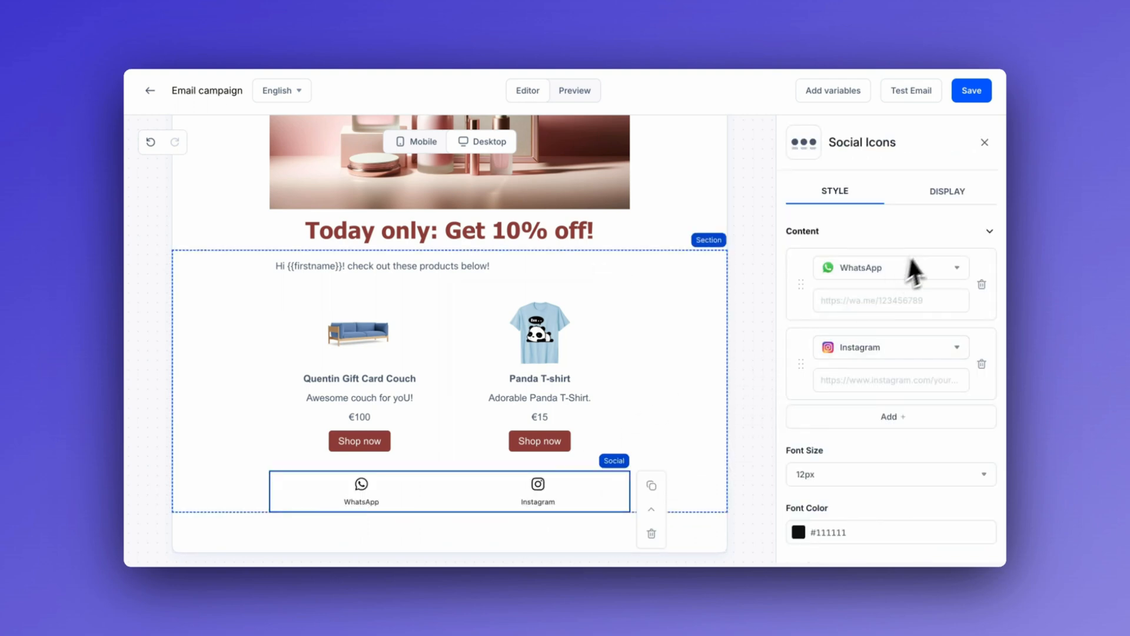
Add a third entry to the social icons and set its network to Facebook.
left_click(880, 417)
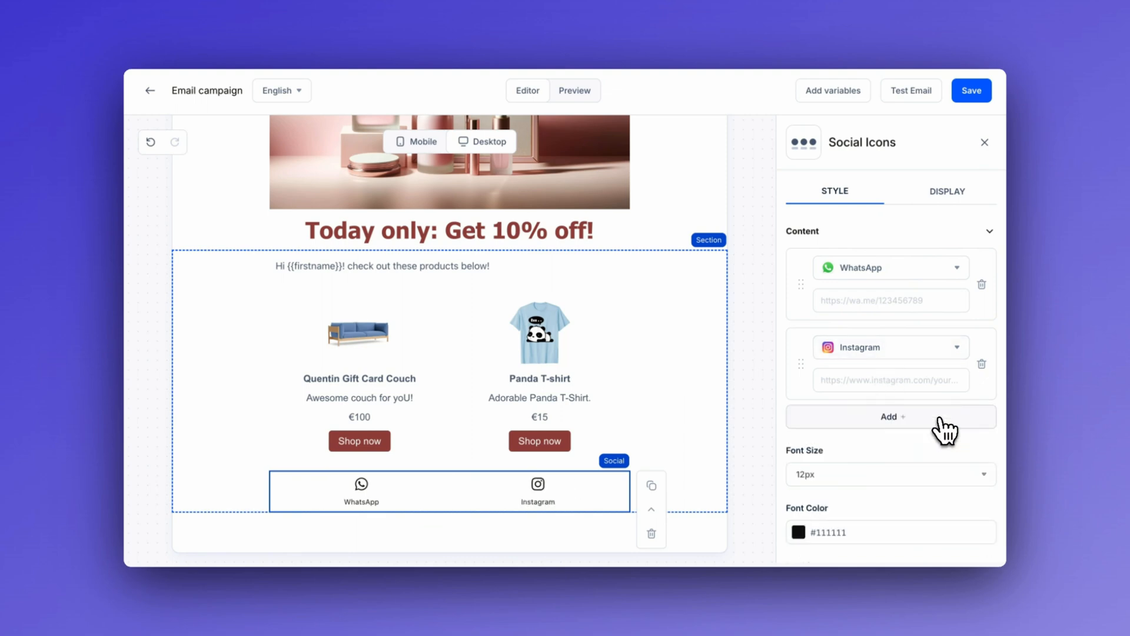
left_click(941, 419)
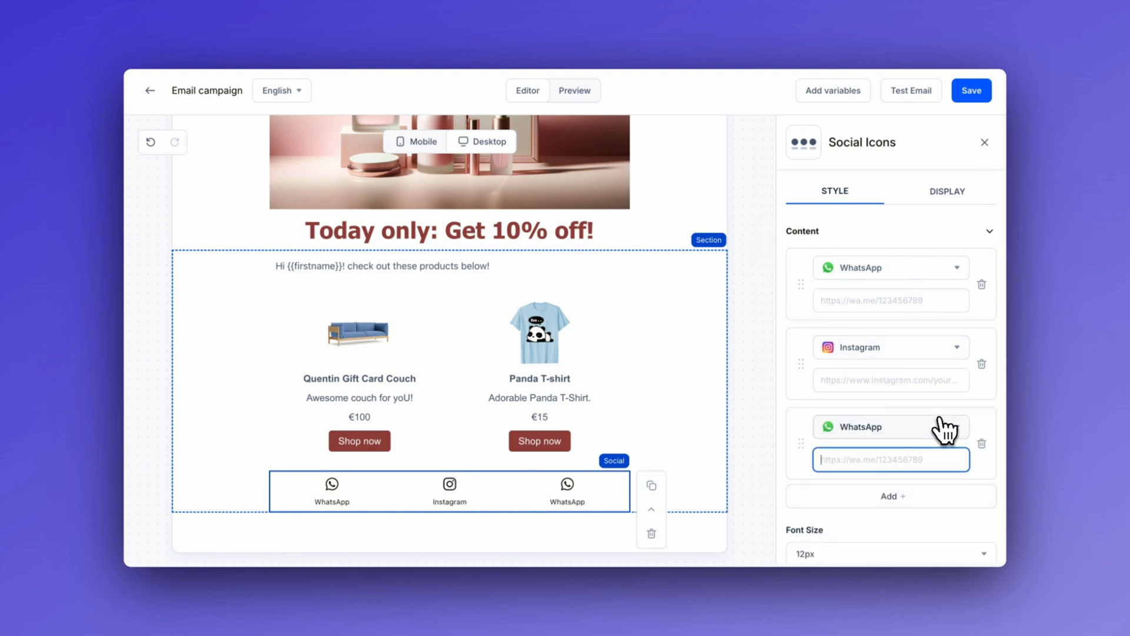
left_click(916, 429)
left_click(865, 548)
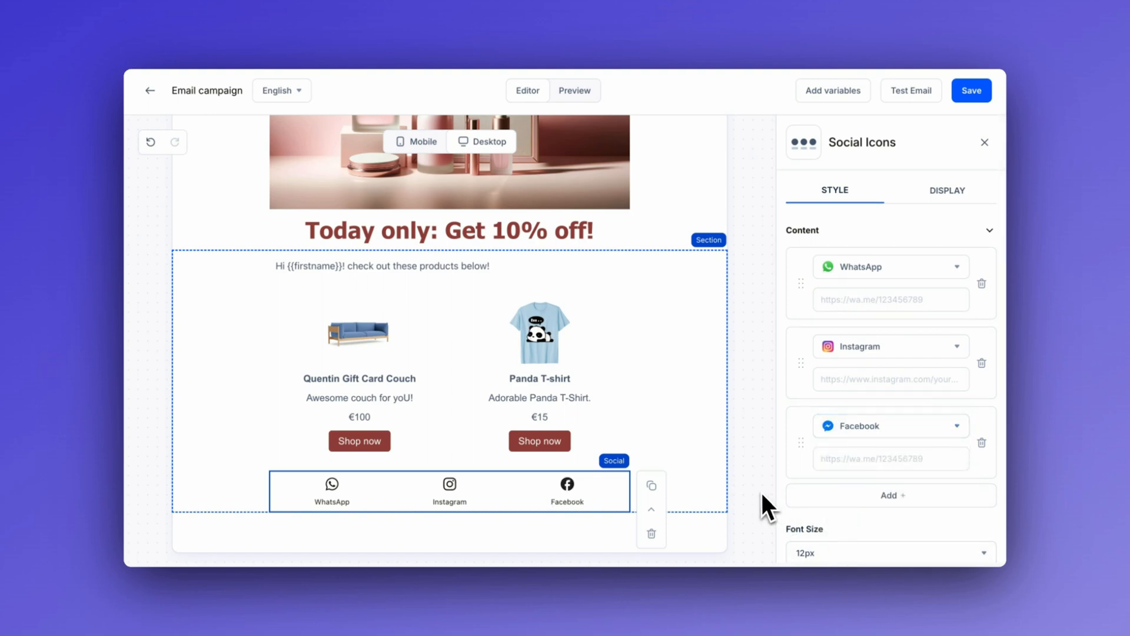
left_click(908, 302)
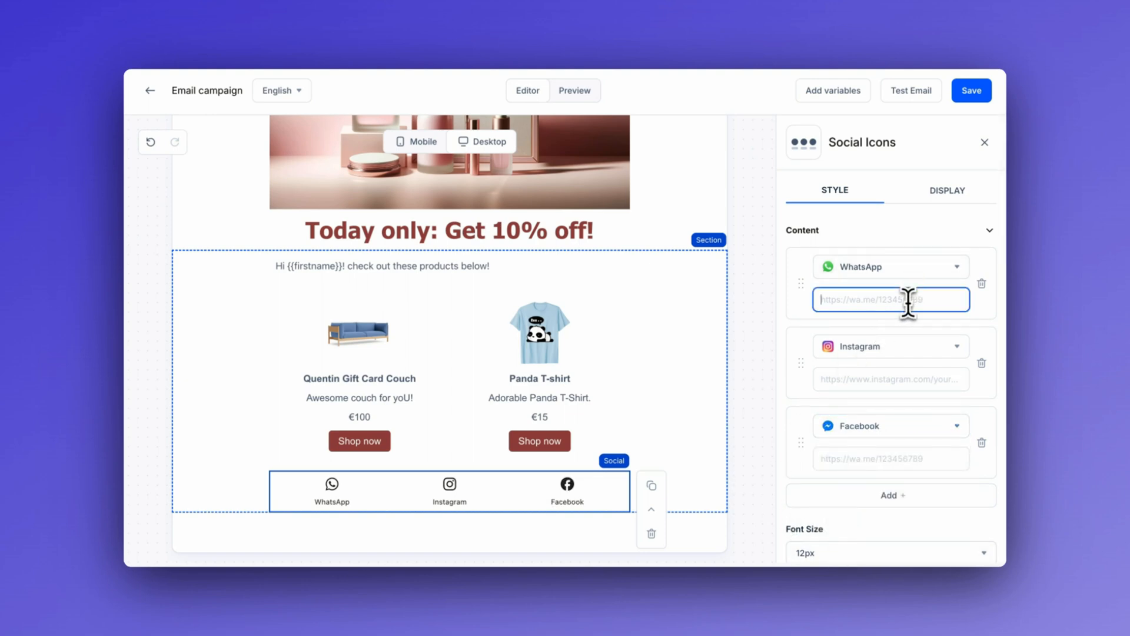
left_click(866, 380)
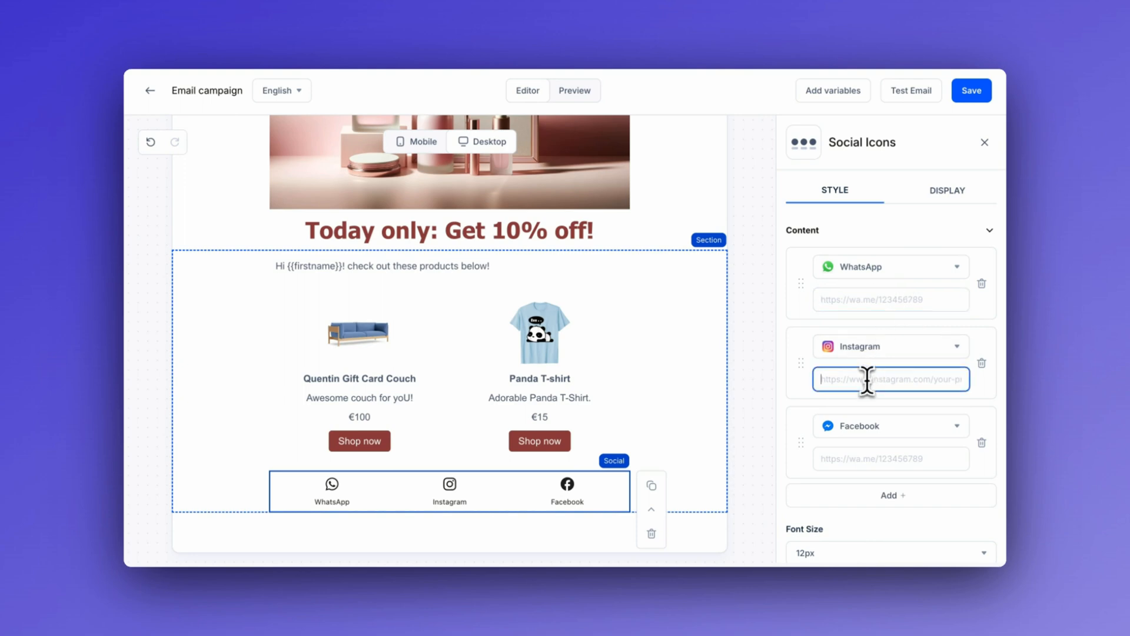
left_click(841, 458)
left_click(858, 299)
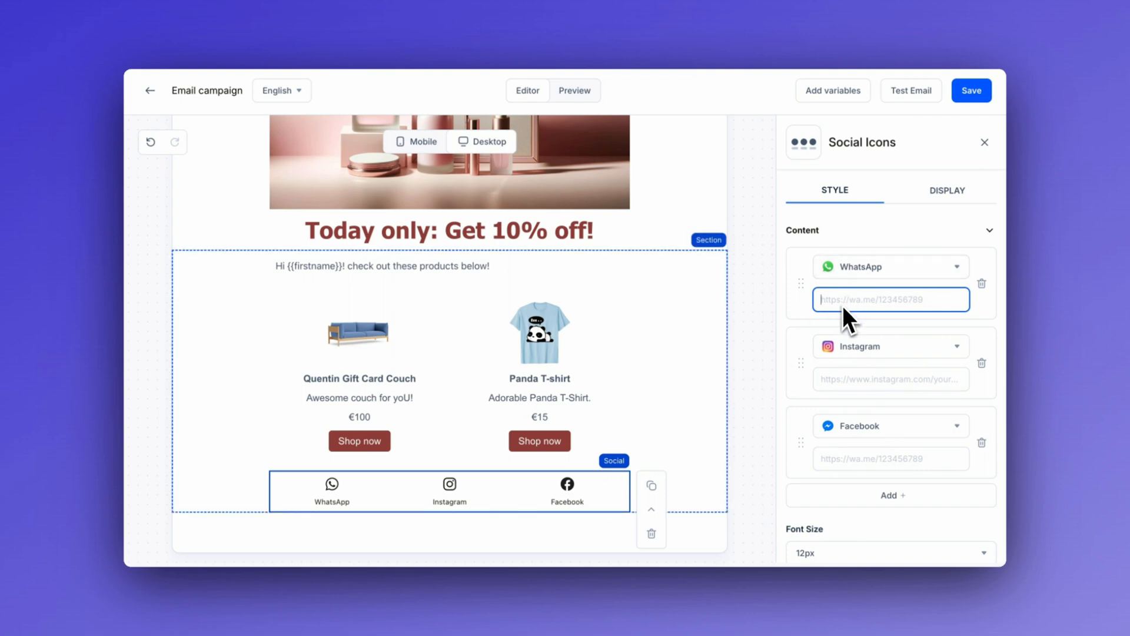
Add a text block below the social icons and insert the Unsubscribe link in it.
left_click(985, 142)
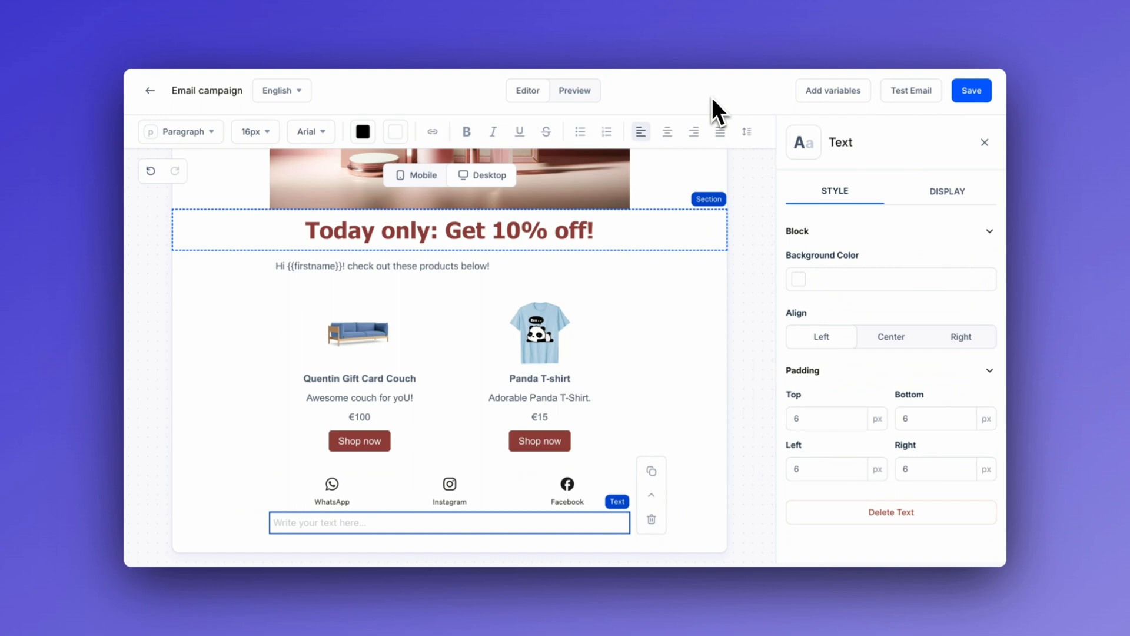
left_click(345, 521)
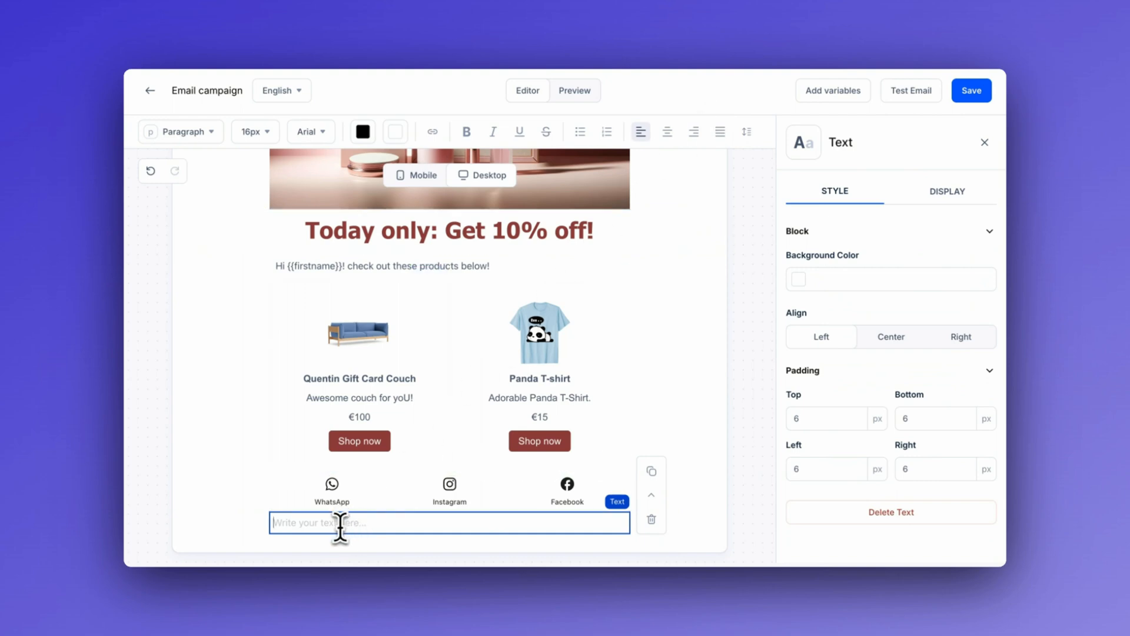
left_click(824, 94)
left_click(709, 378)
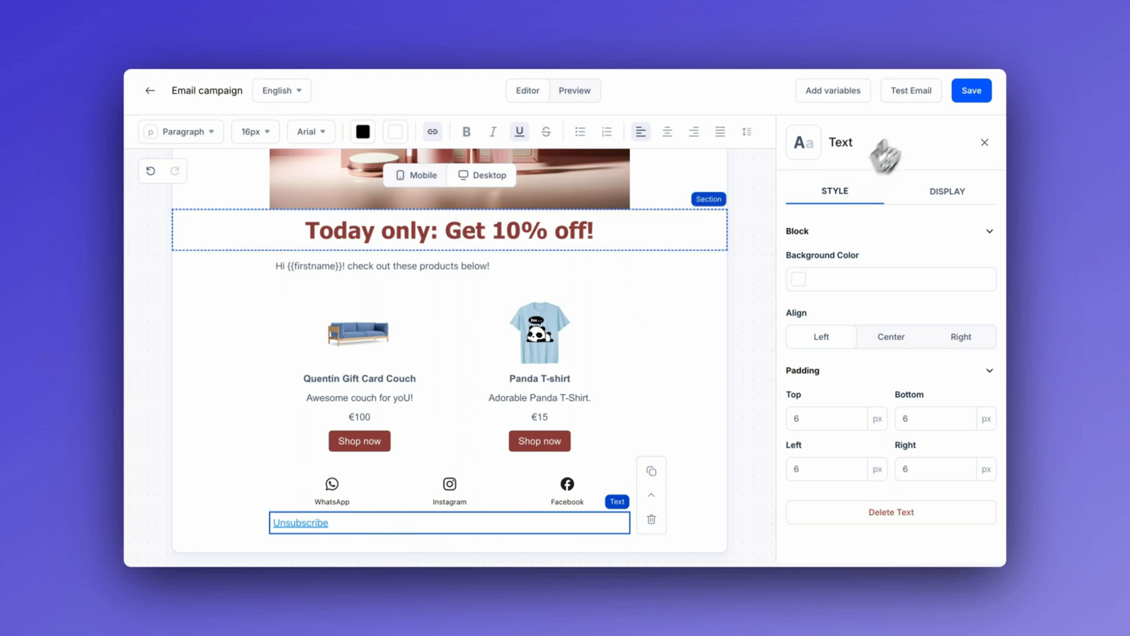
Open the test email's firstname variable and sending options, including the recipient address field.
left_click(922, 95)
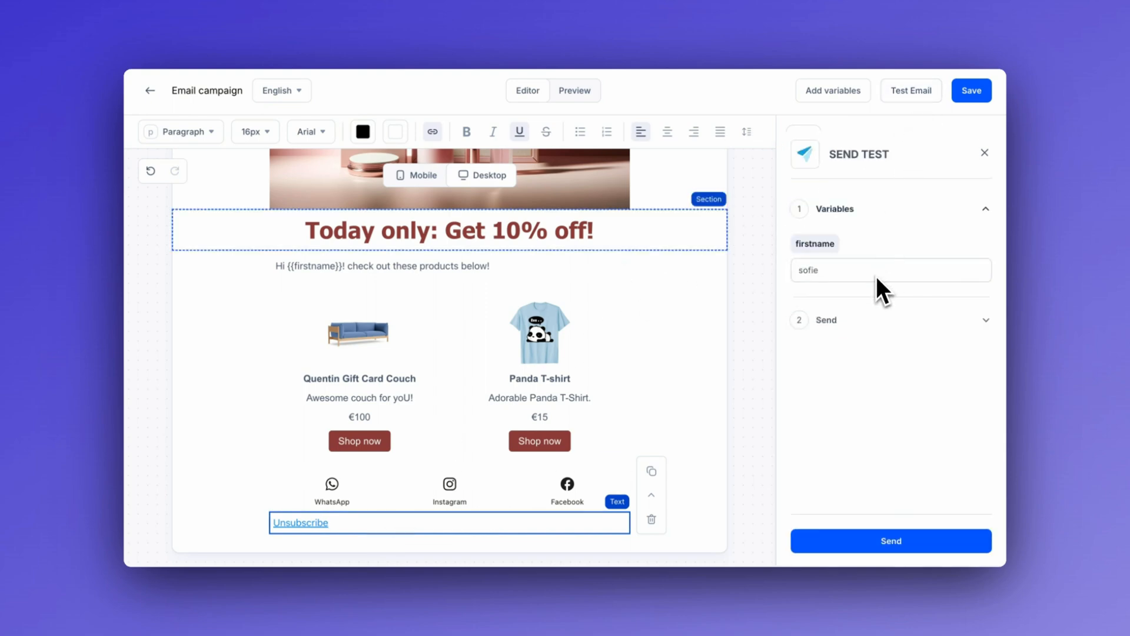
left_click(869, 325)
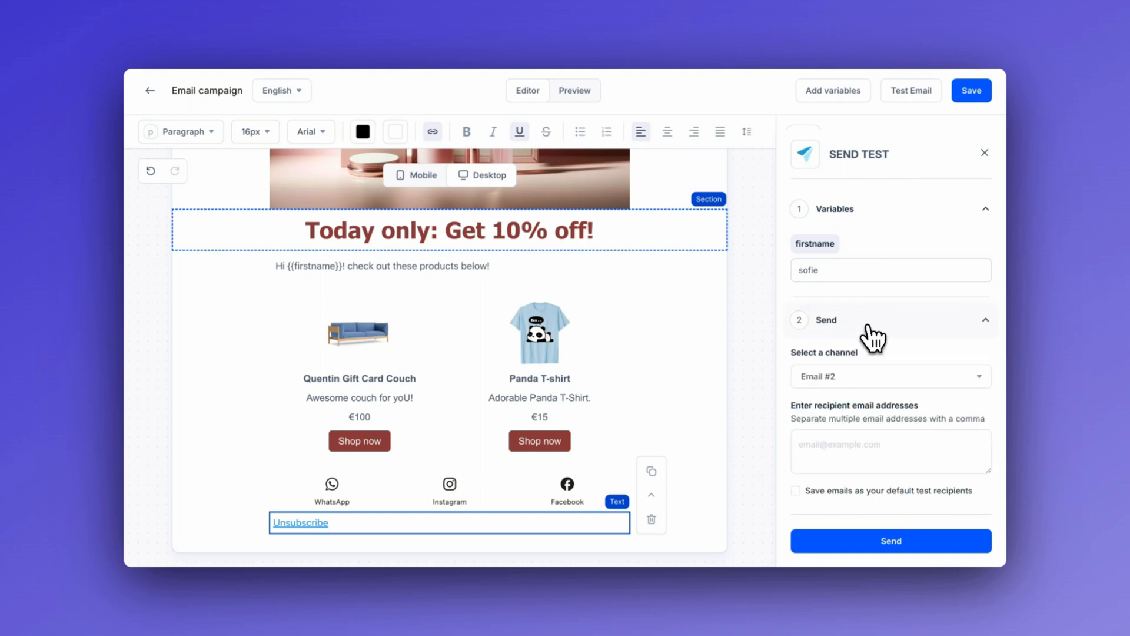
left_click(810, 446)
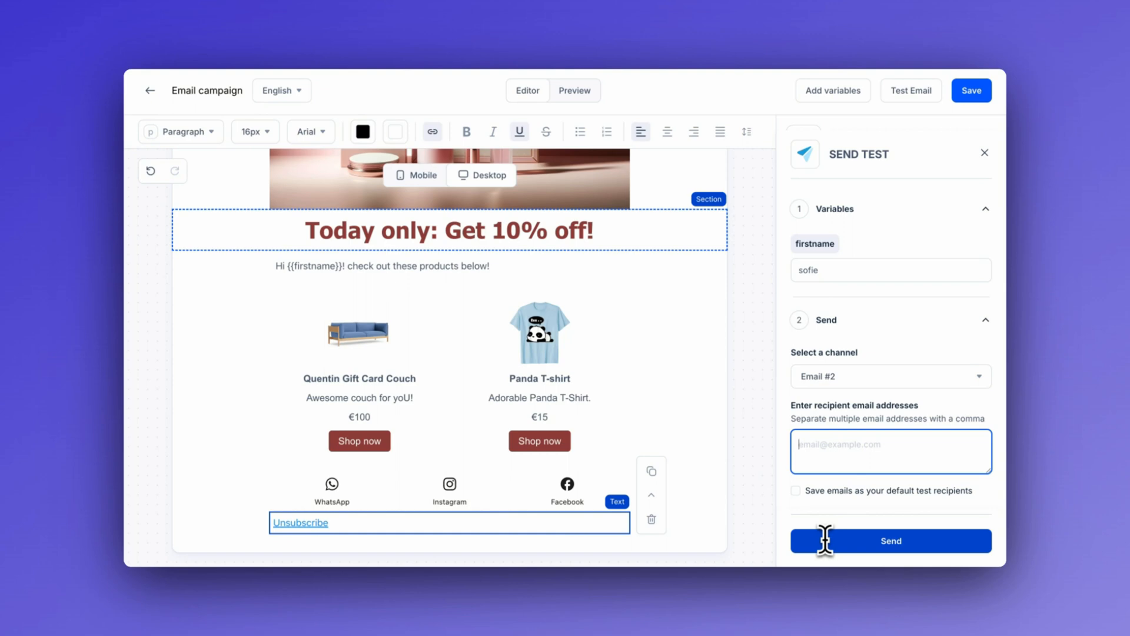
Save the email design and review the campaign content down to the template variables.
left_click(978, 99)
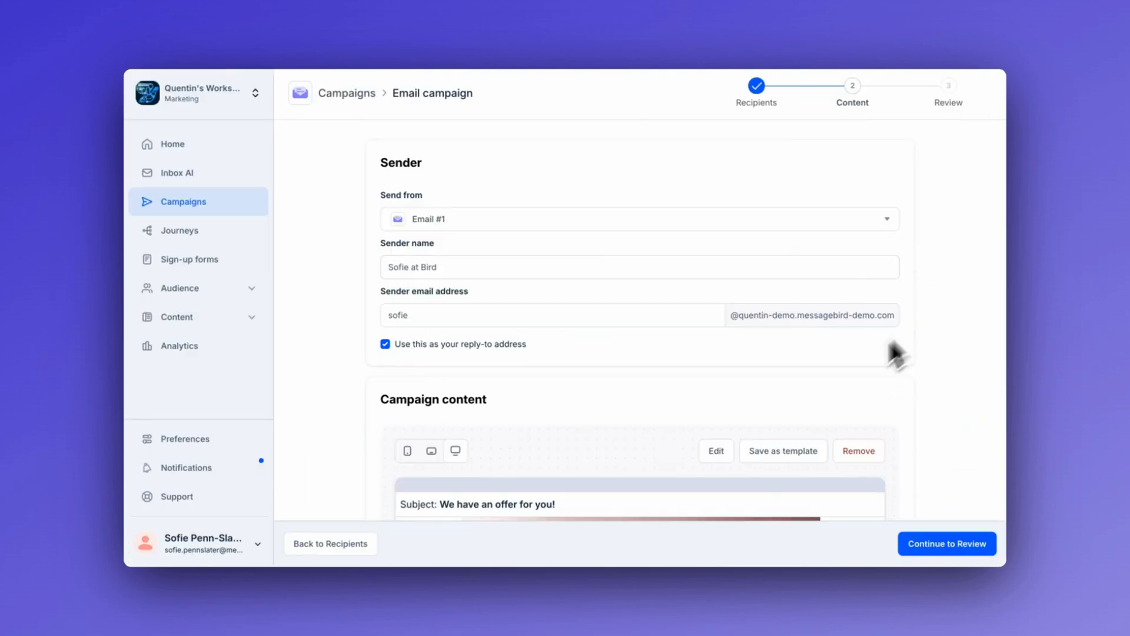
scroll(715, 320, "down", 2)
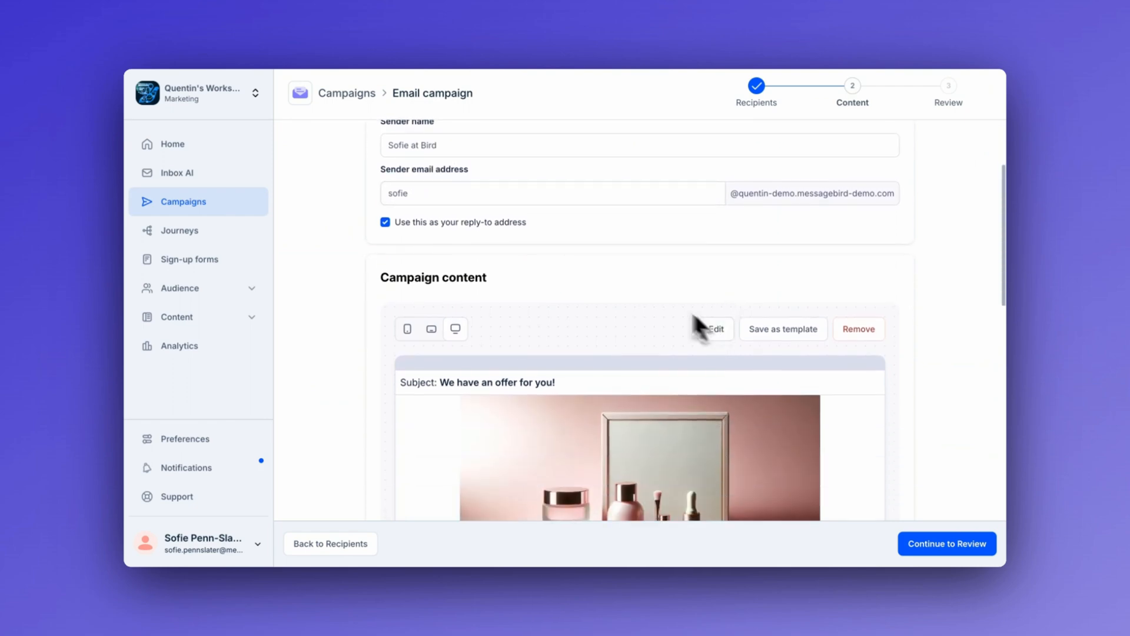
scroll(591, 250, "down", 2)
scroll(591, 249, "down", 5)
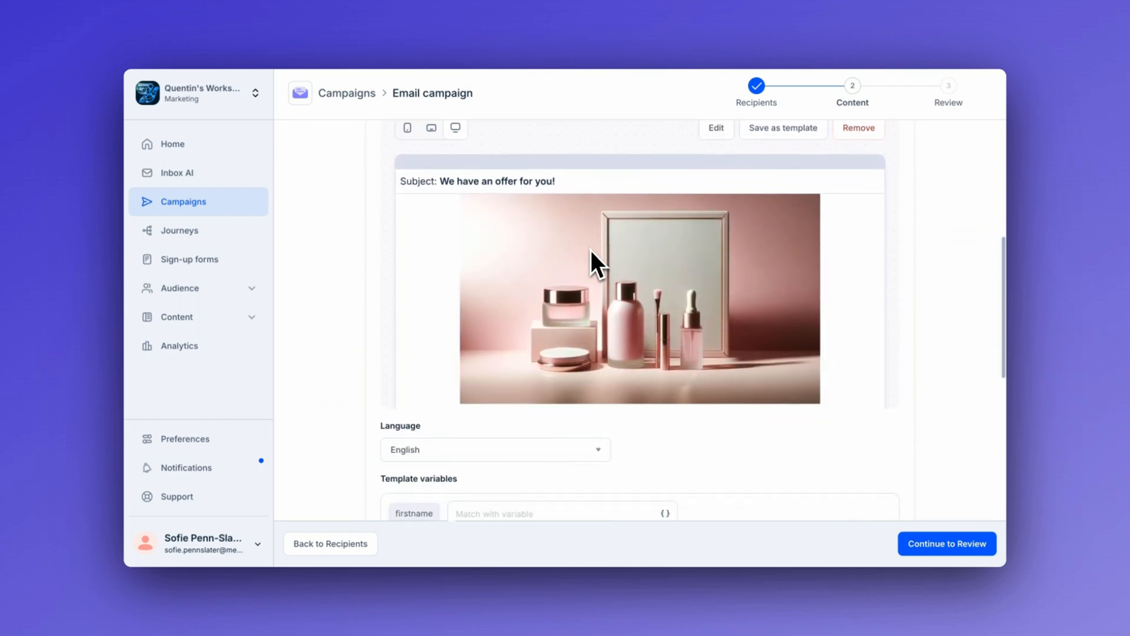
scroll(591, 249, "down", 3)
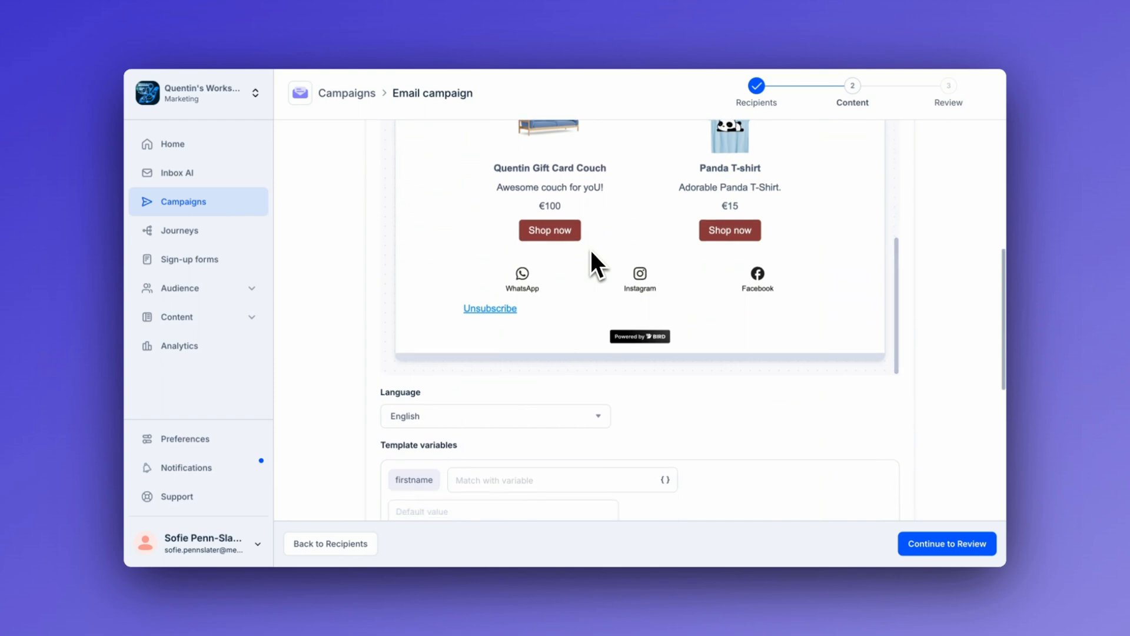
scroll(591, 250, "down", 1)
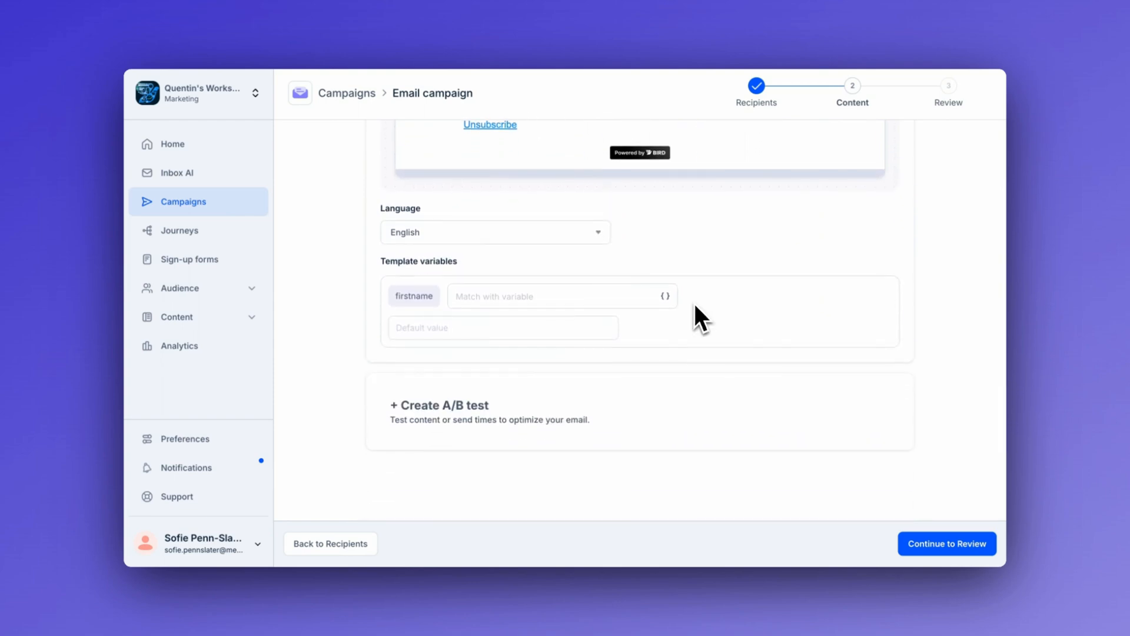
Match the firstname template variable with attributes.firstName and set its default value to "there".
left_click(636, 299)
left_click(593, 329)
type("fir")
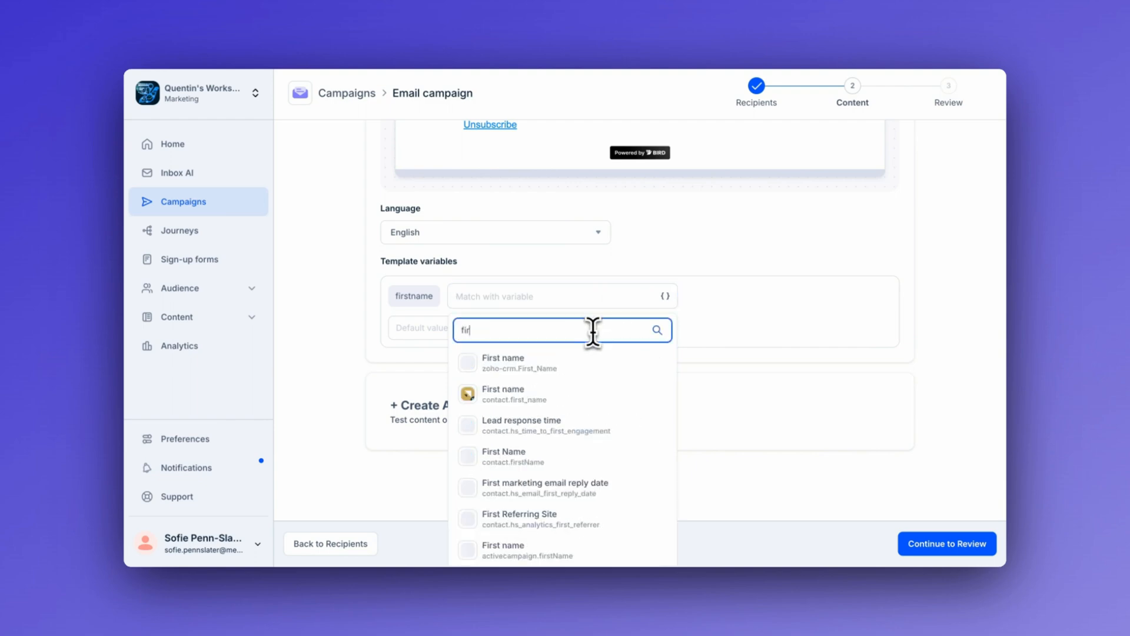
type("st name")
scroll(614, 437, "down", 3)
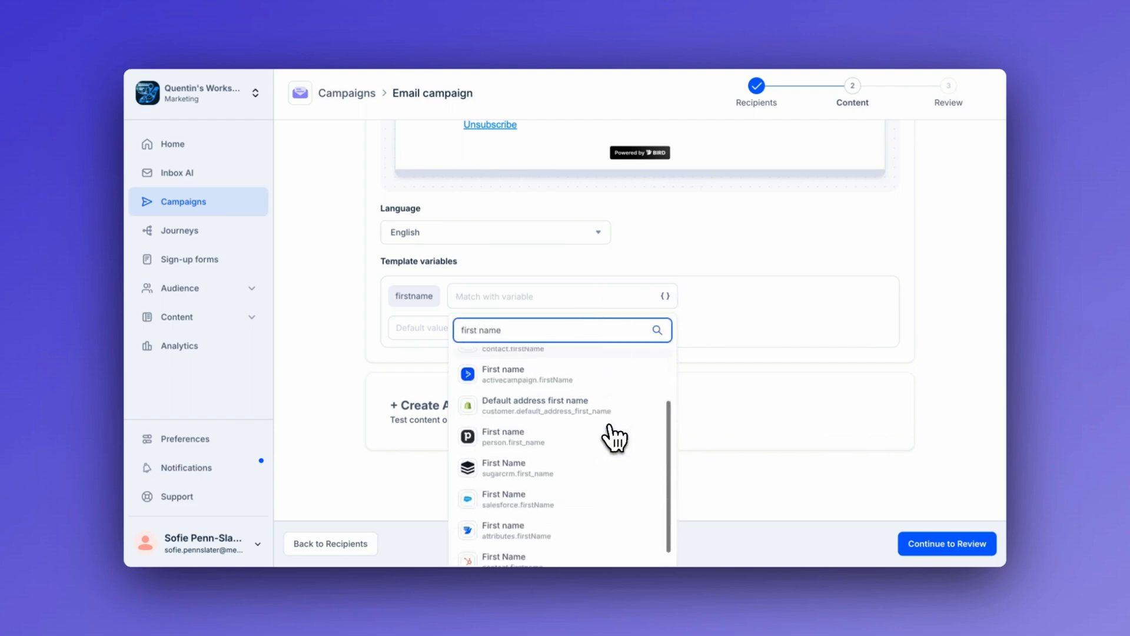
left_click(610, 478)
left_click(560, 328)
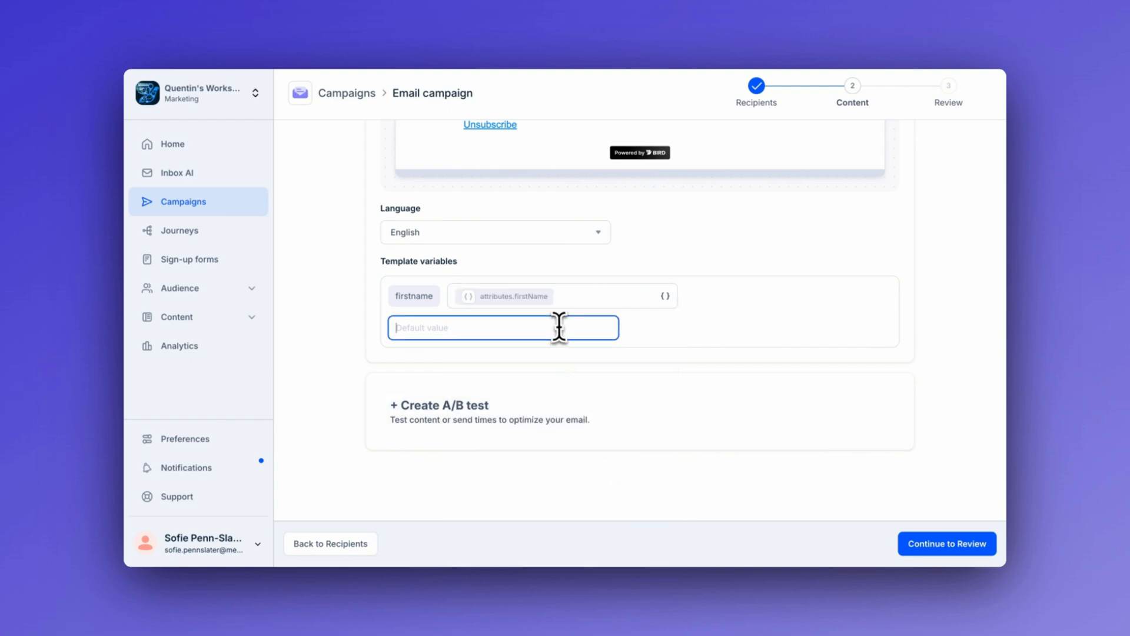
type("there")
left_click(928, 321)
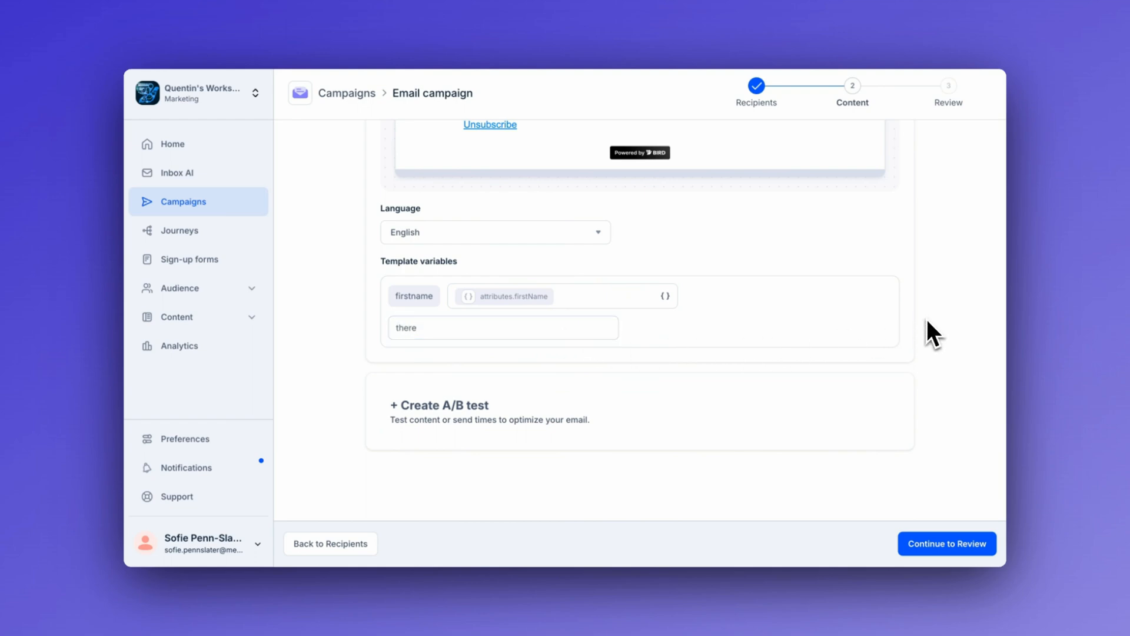
Continue to the campaign review and check the recipients, Smart sending, Tracking and Preview sections.
scroll(927, 319, "down", 1)
left_click(943, 543)
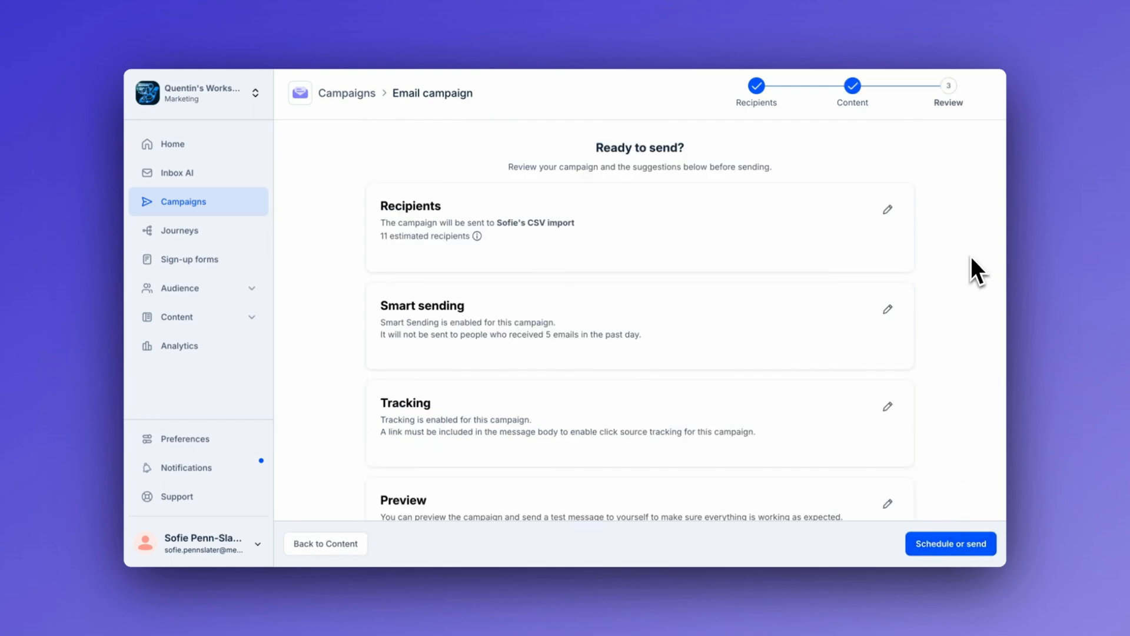
scroll(787, 239, "down", 3)
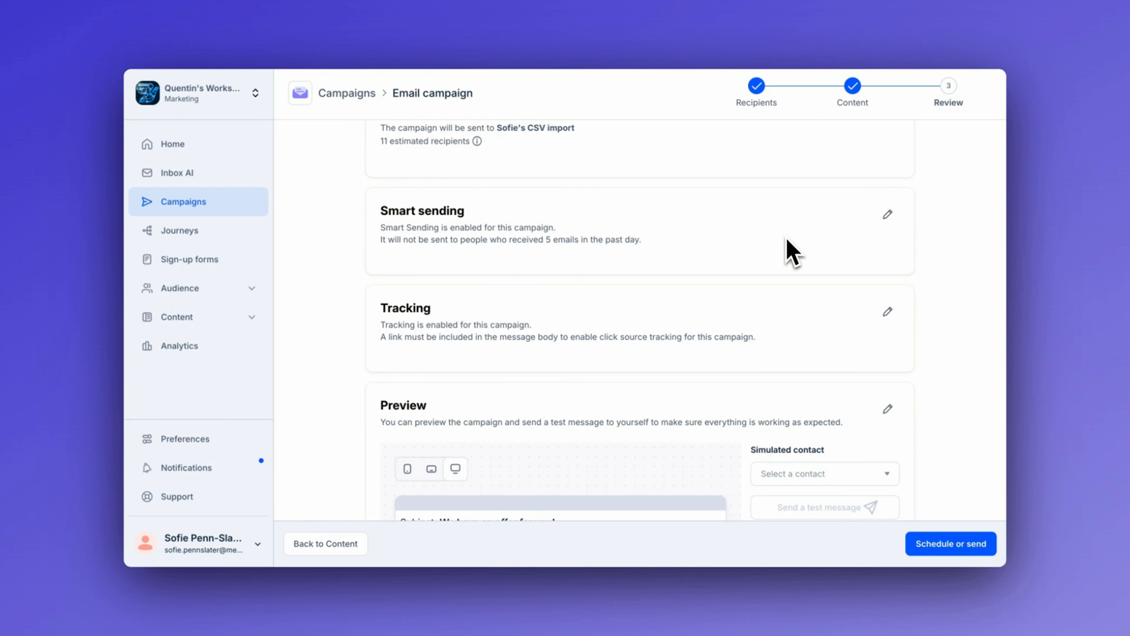
scroll(786, 238, "down", 3)
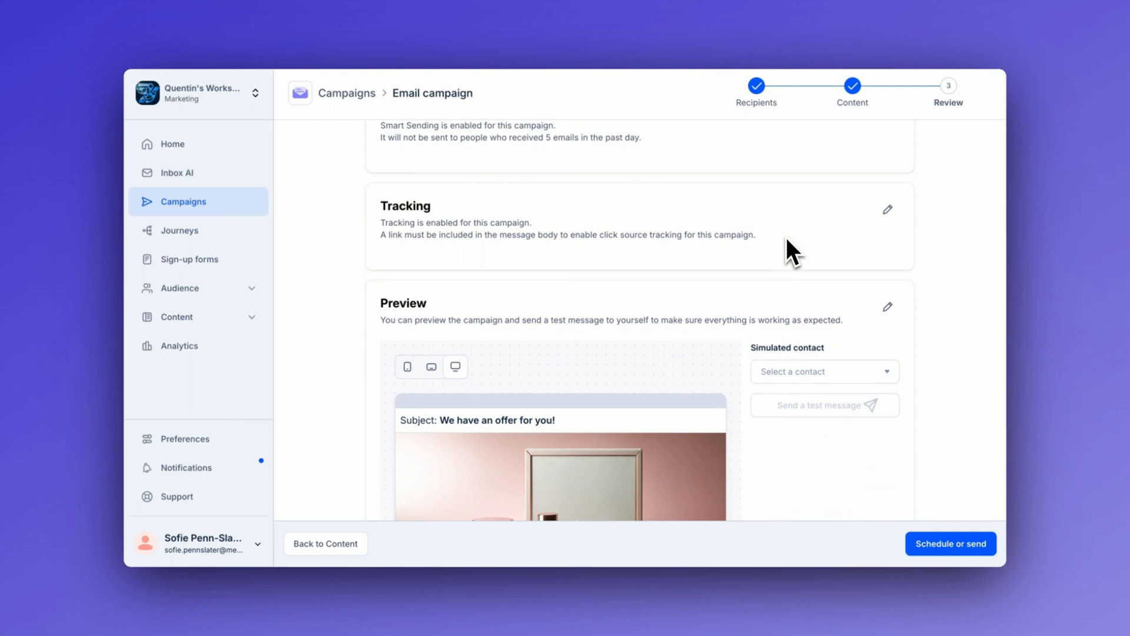
scroll(788, 238, "down", 5)
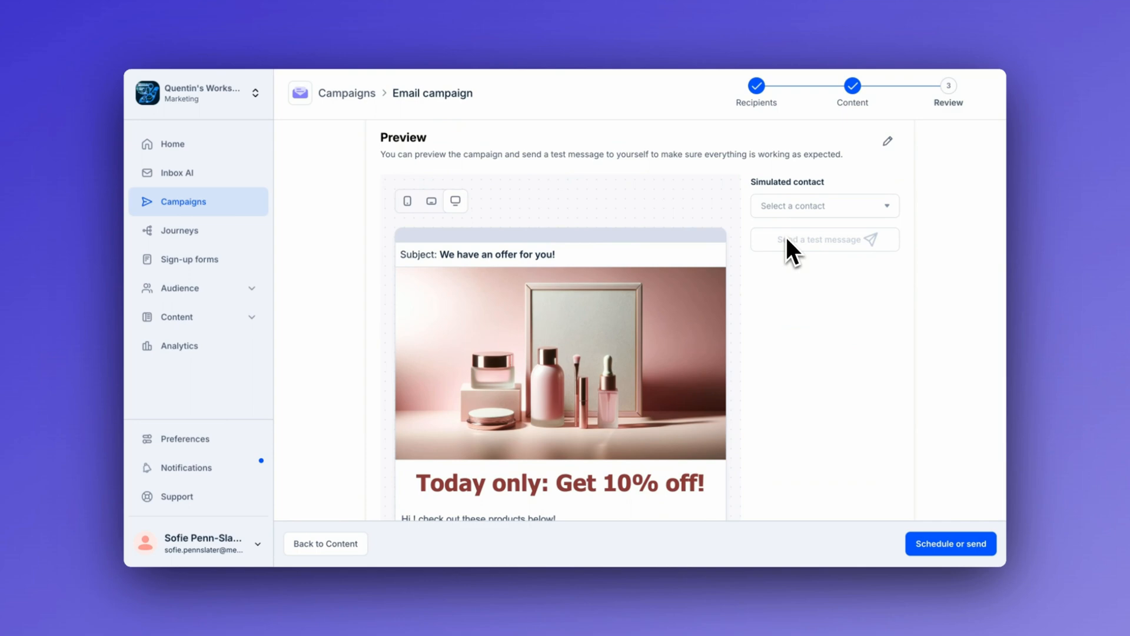
scroll(790, 263, "down", 1)
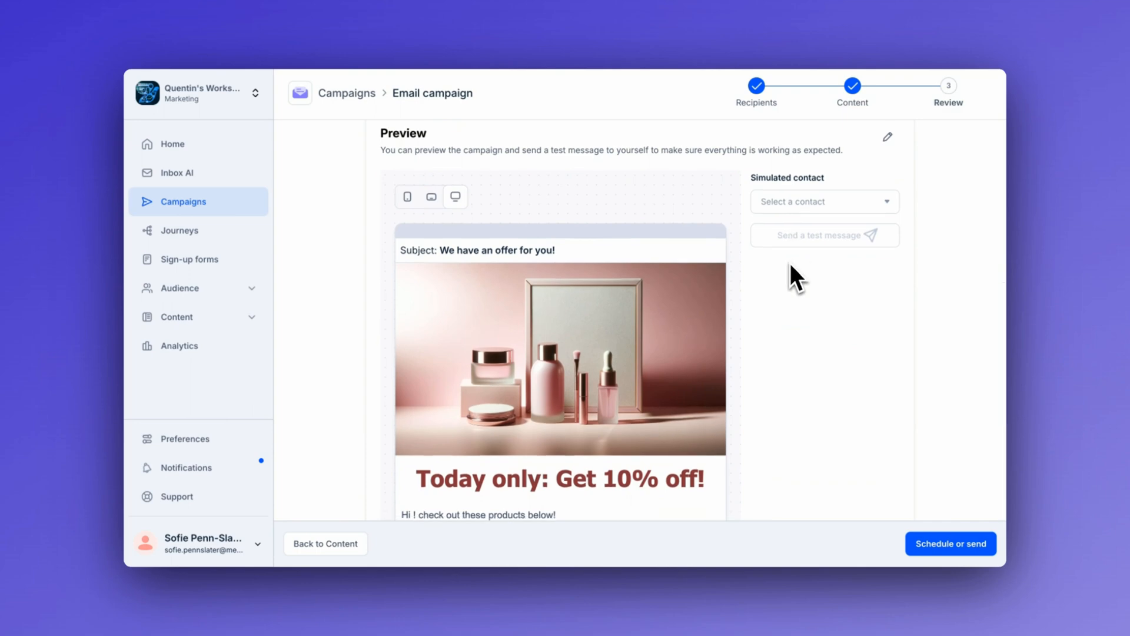
scroll(790, 263, "down", 5)
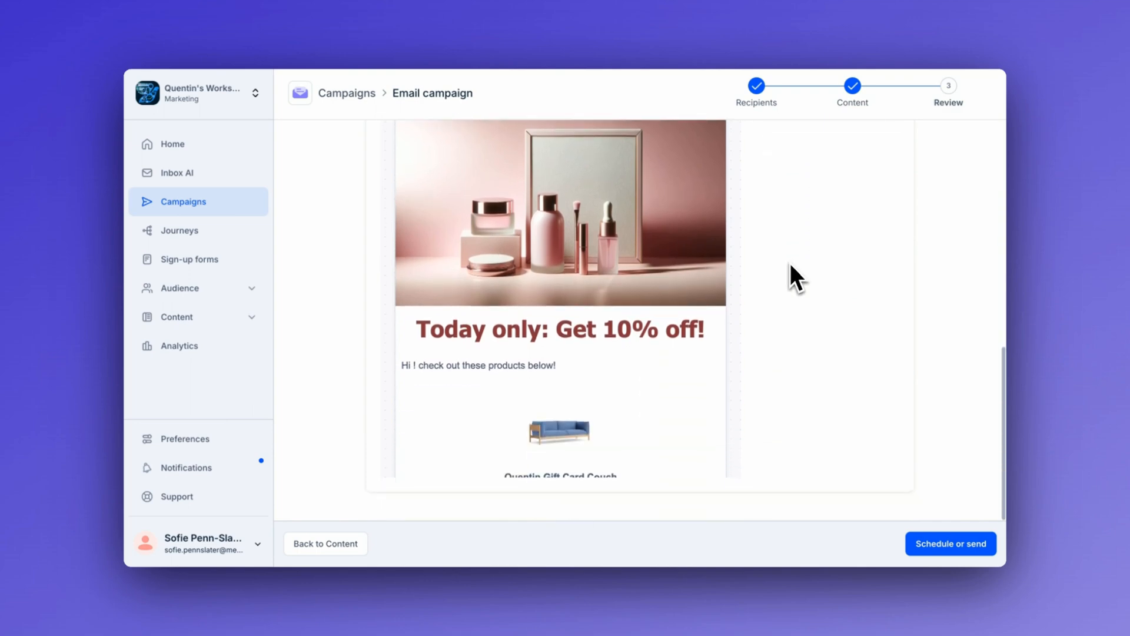
left_click(935, 538)
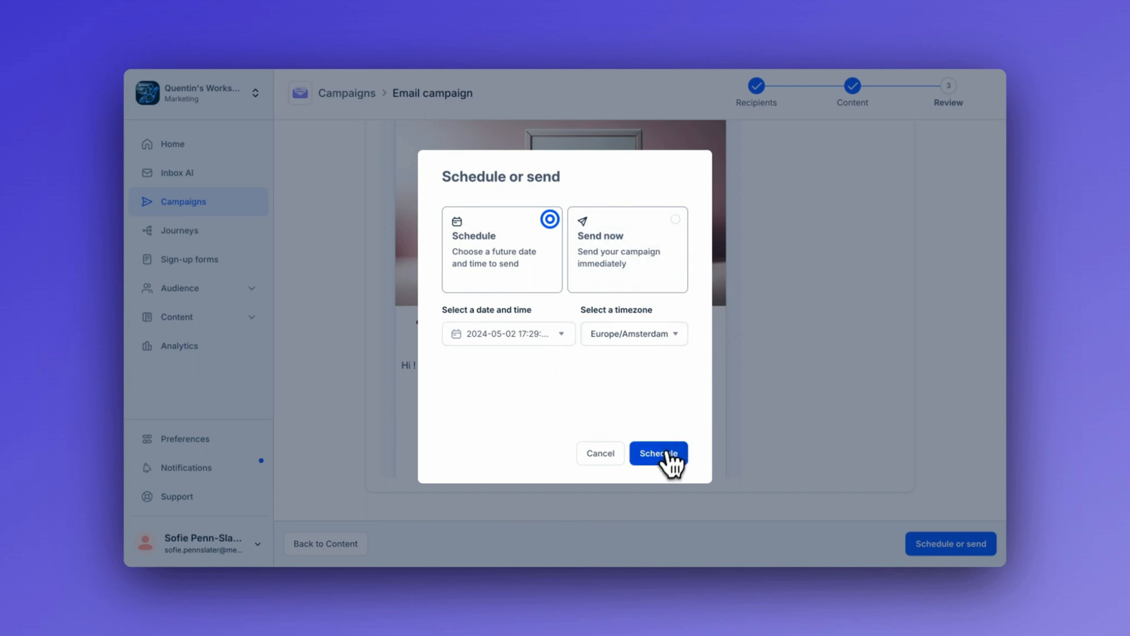
left_click(631, 233)
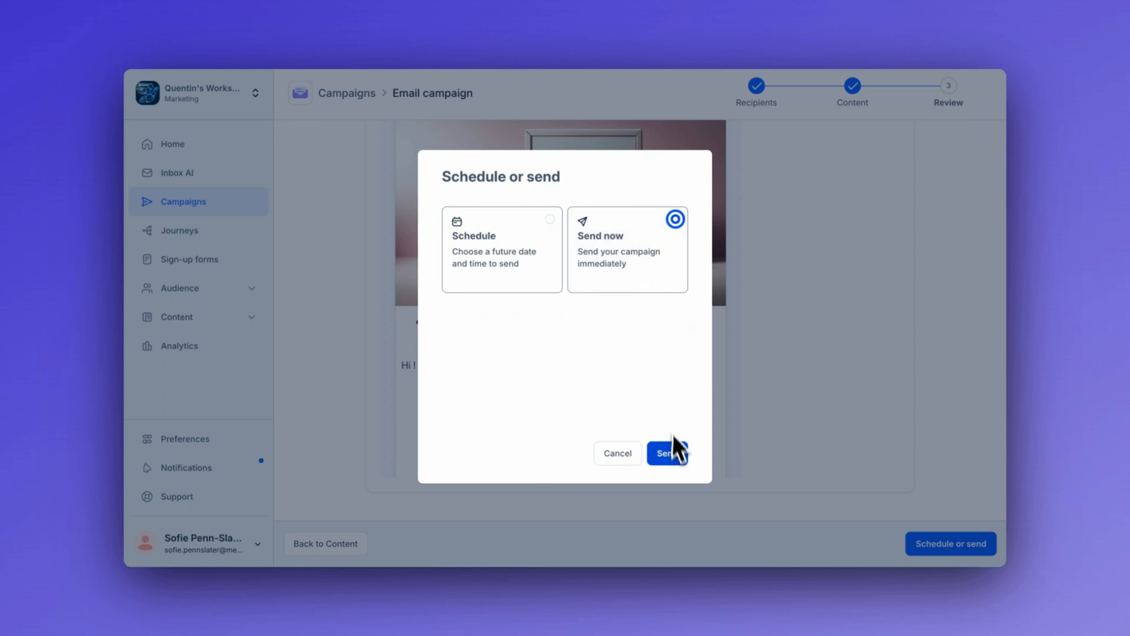
left_click(637, 454)
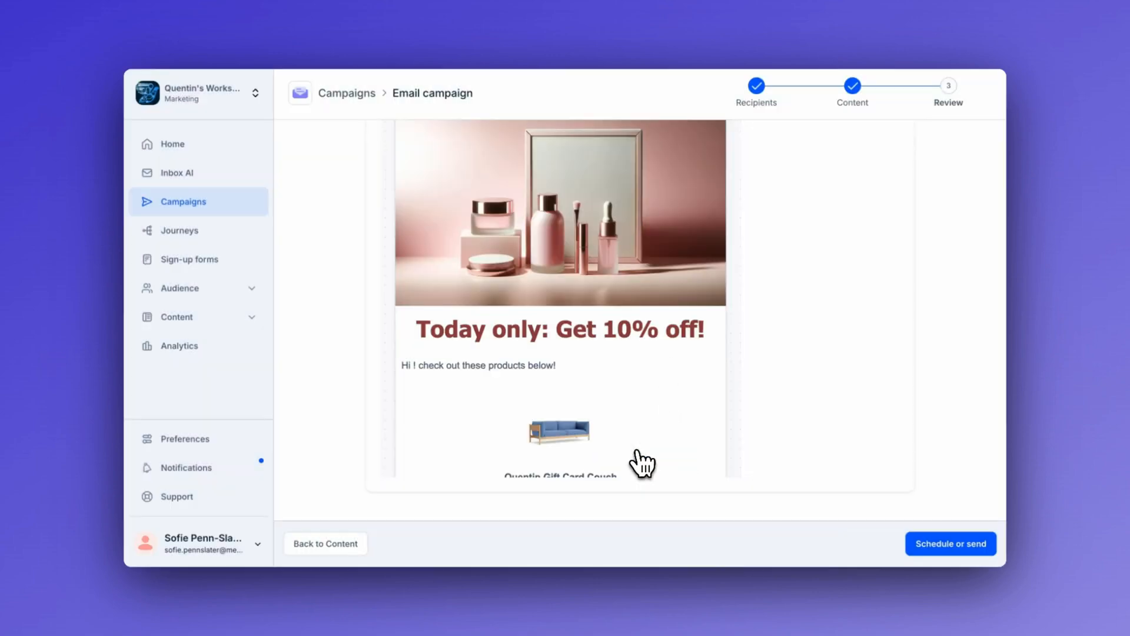
Examine the layout of the Bird newsletter draft from the subject line through the article sections to the footer.
scroll(642, 463, "up", 5)
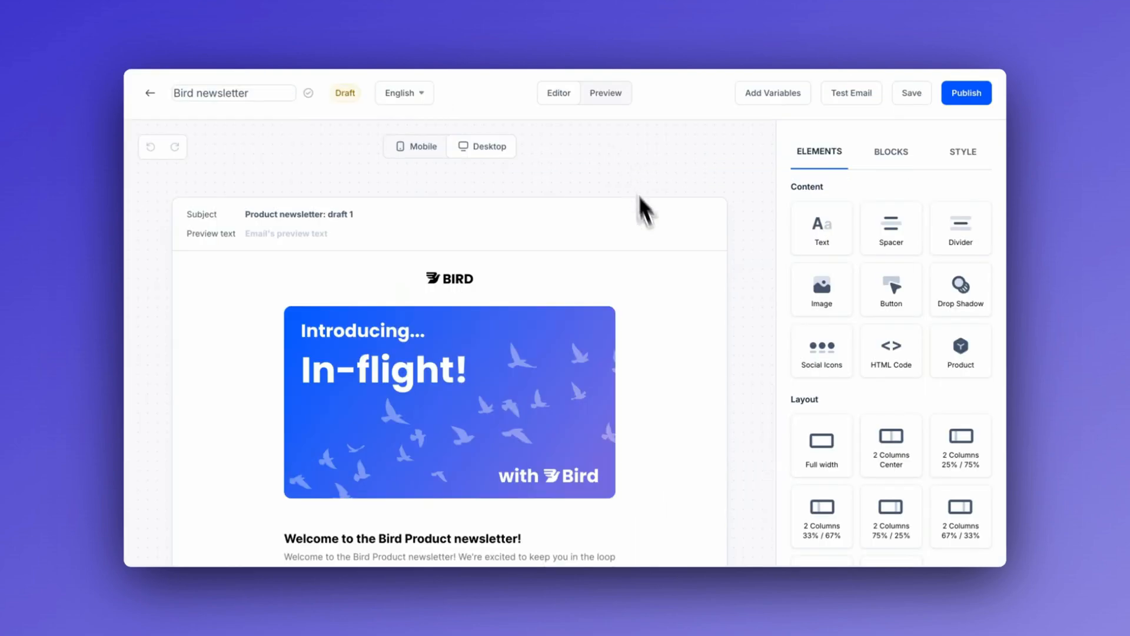
scroll(698, 275, "down", 3)
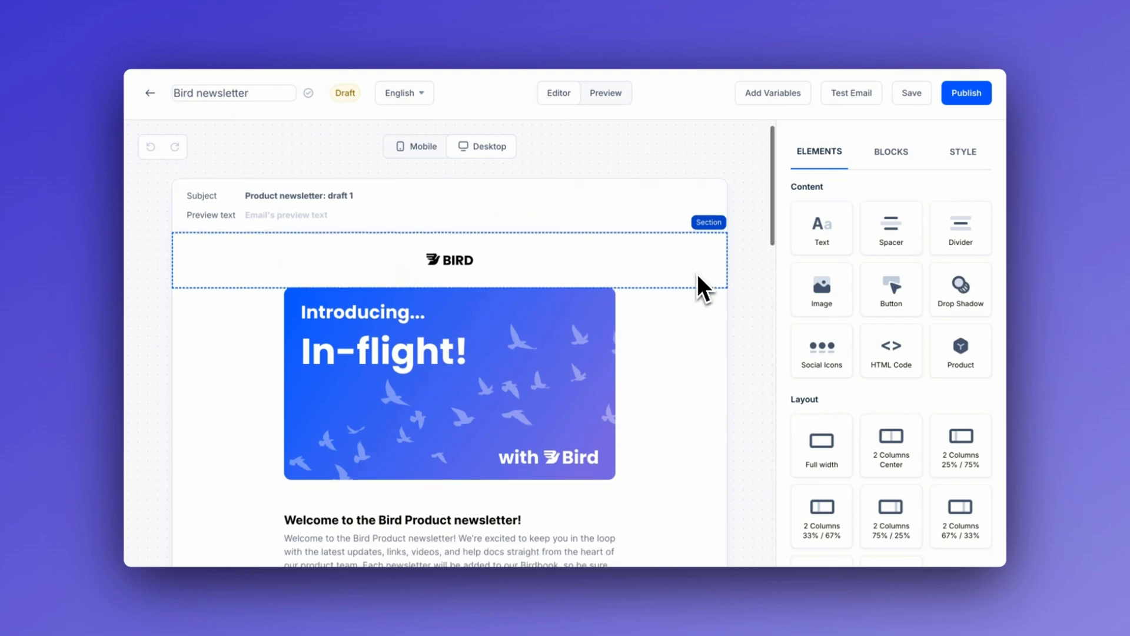
scroll(698, 275, "down", 1)
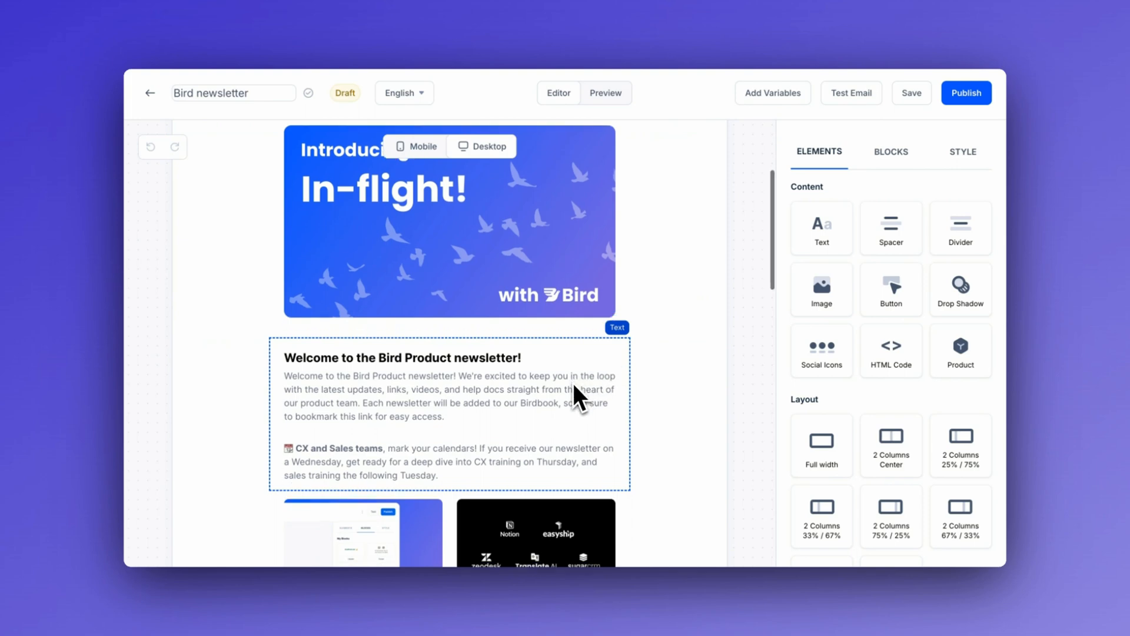
scroll(573, 383, "down", 3)
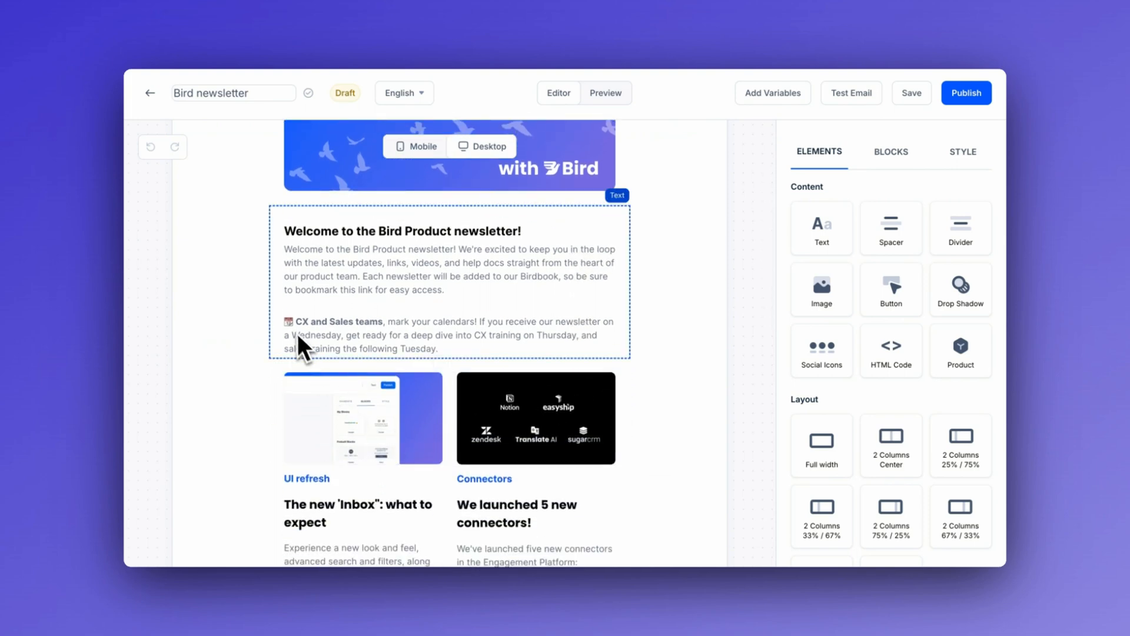
scroll(461, 305, "down", 3)
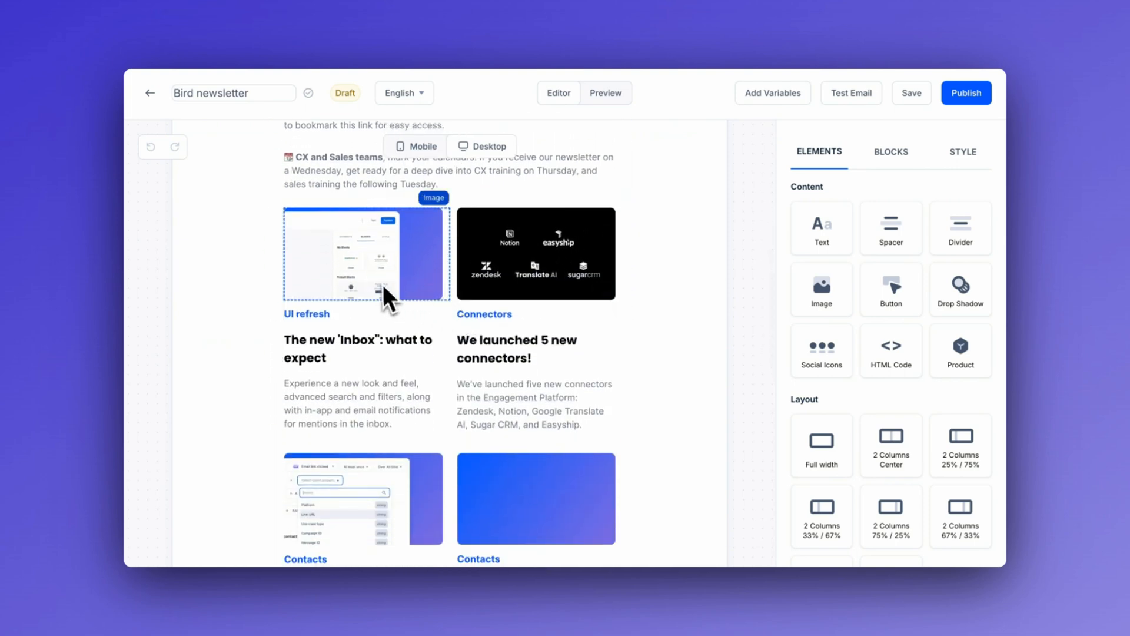
scroll(700, 316, "down", 5)
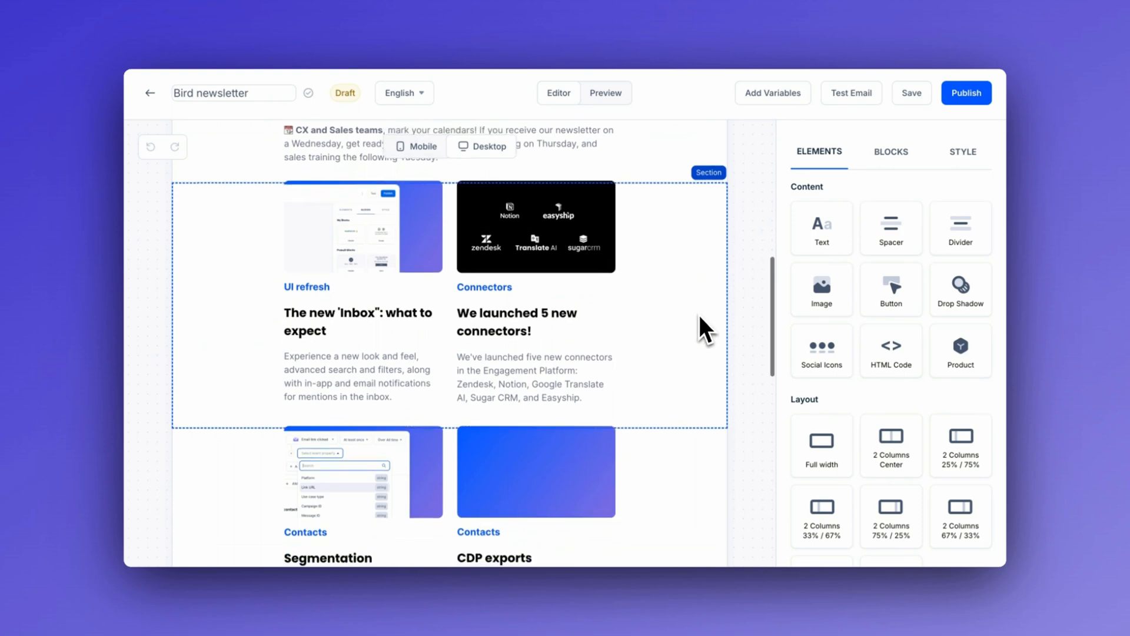
scroll(700, 318, "down", 5)
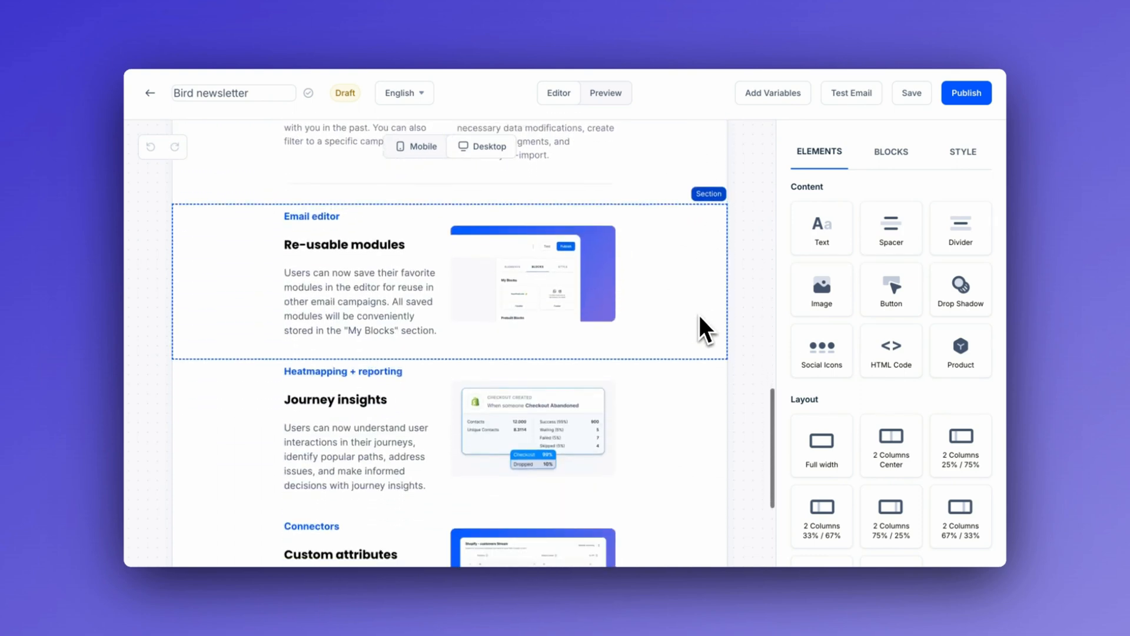
scroll(700, 318, "down", 2)
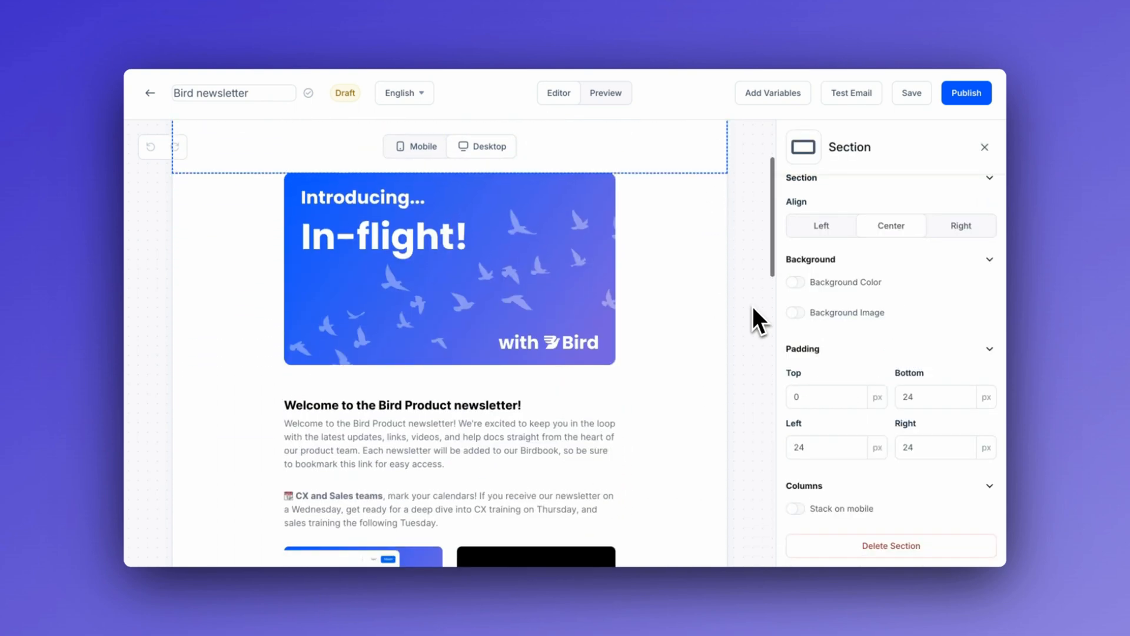
scroll(753, 307, "down", 4)
scroll(754, 308, "down", 3)
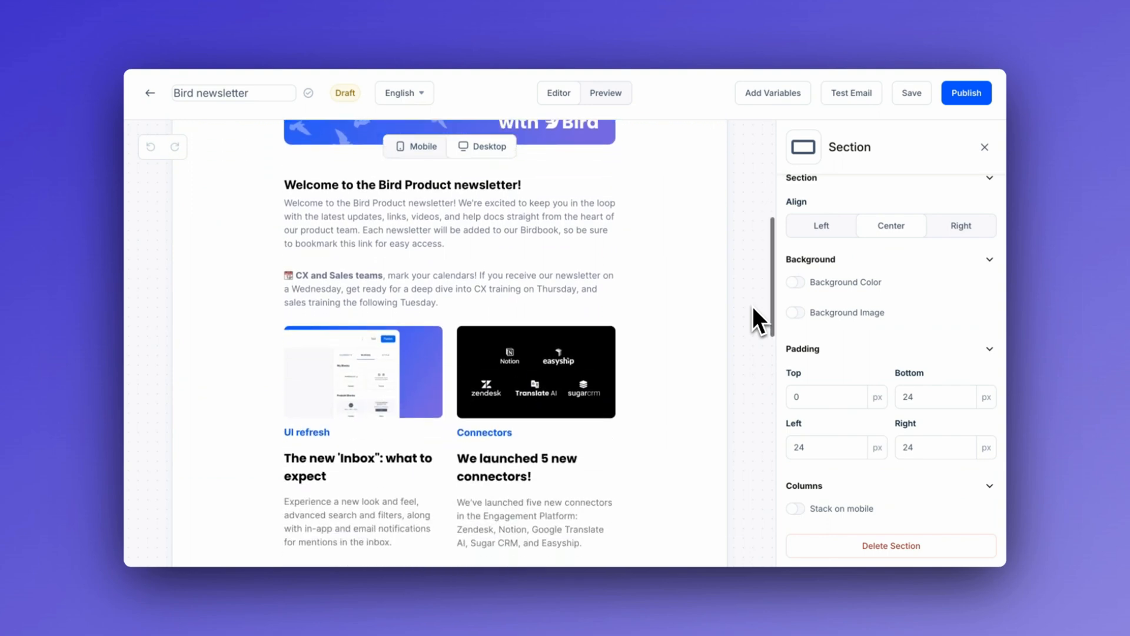
scroll(753, 308, "down", 8)
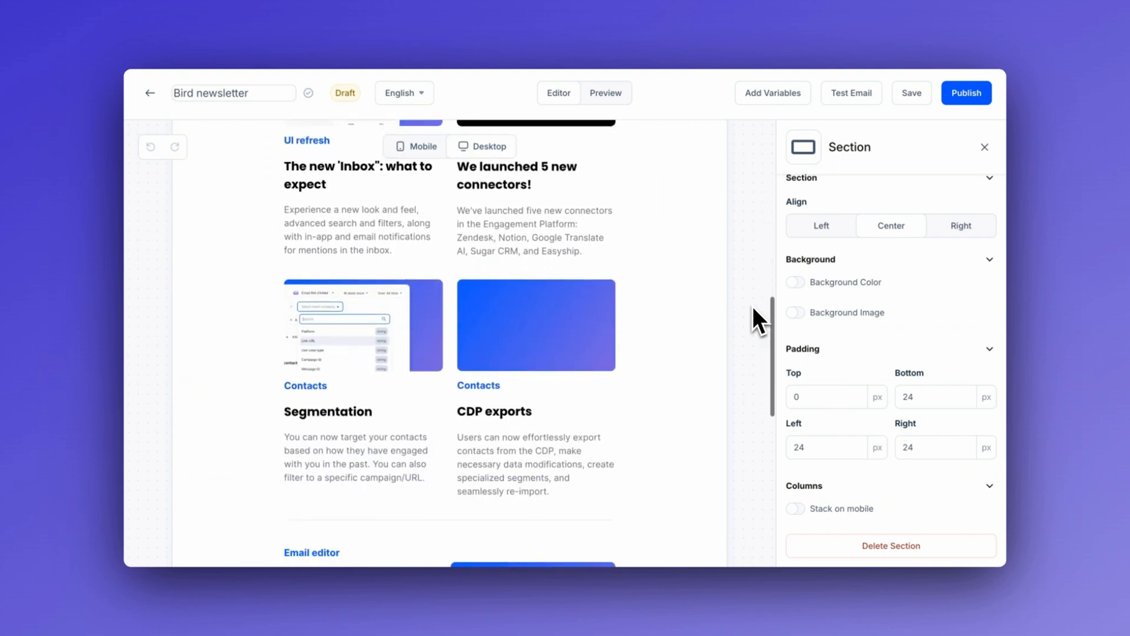
scroll(754, 308, "down", 4)
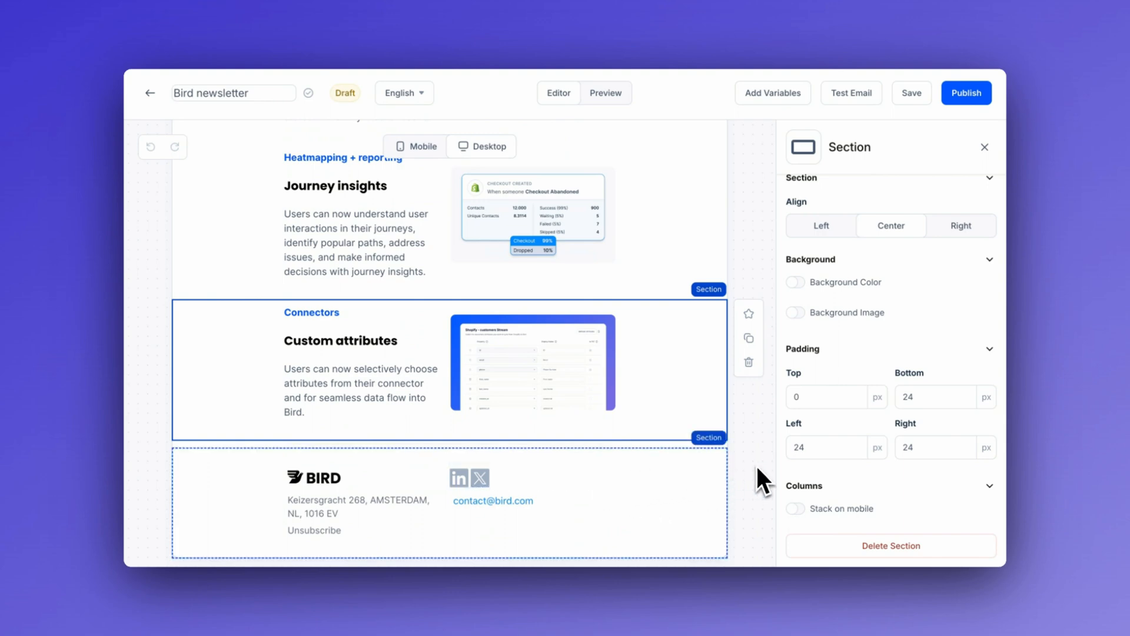
scroll(756, 464, "up", 20)
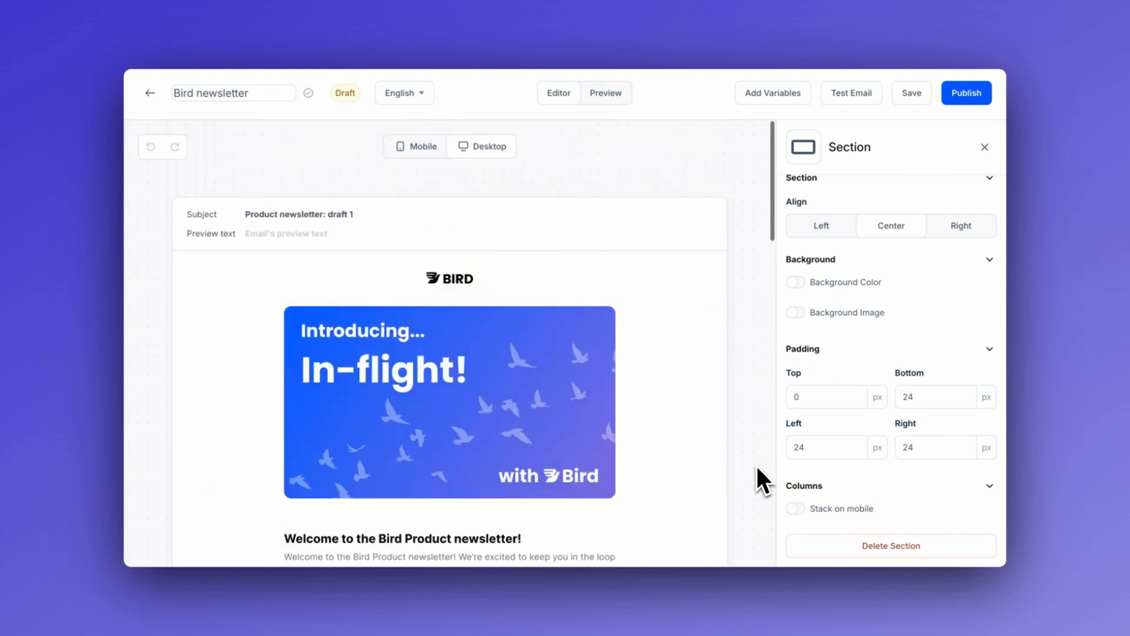
scroll(764, 481, "down", 1)
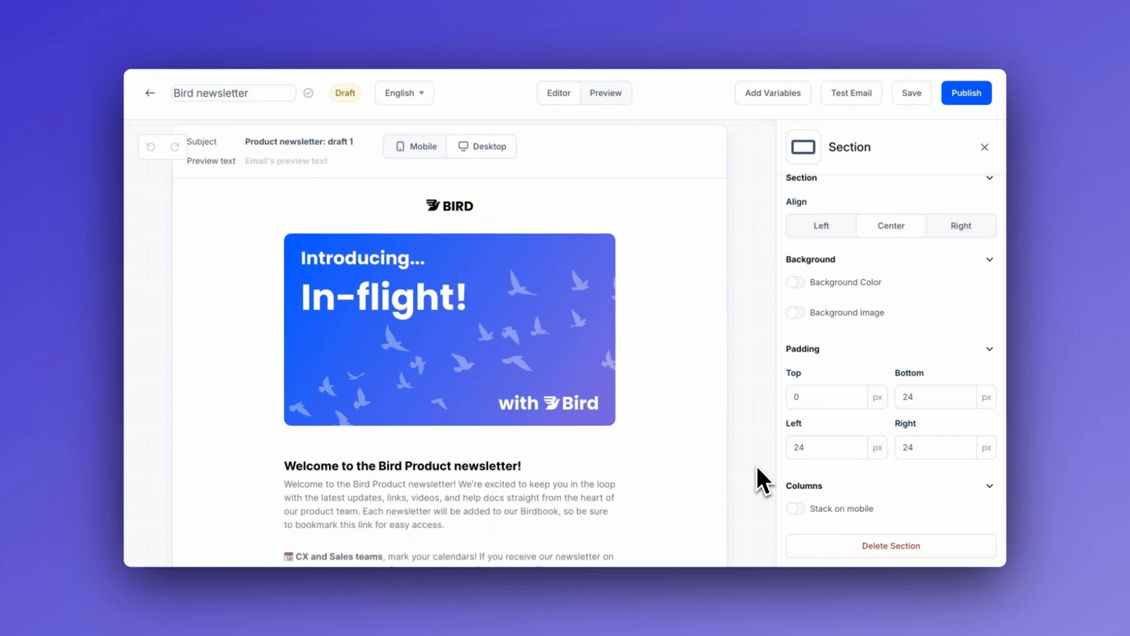